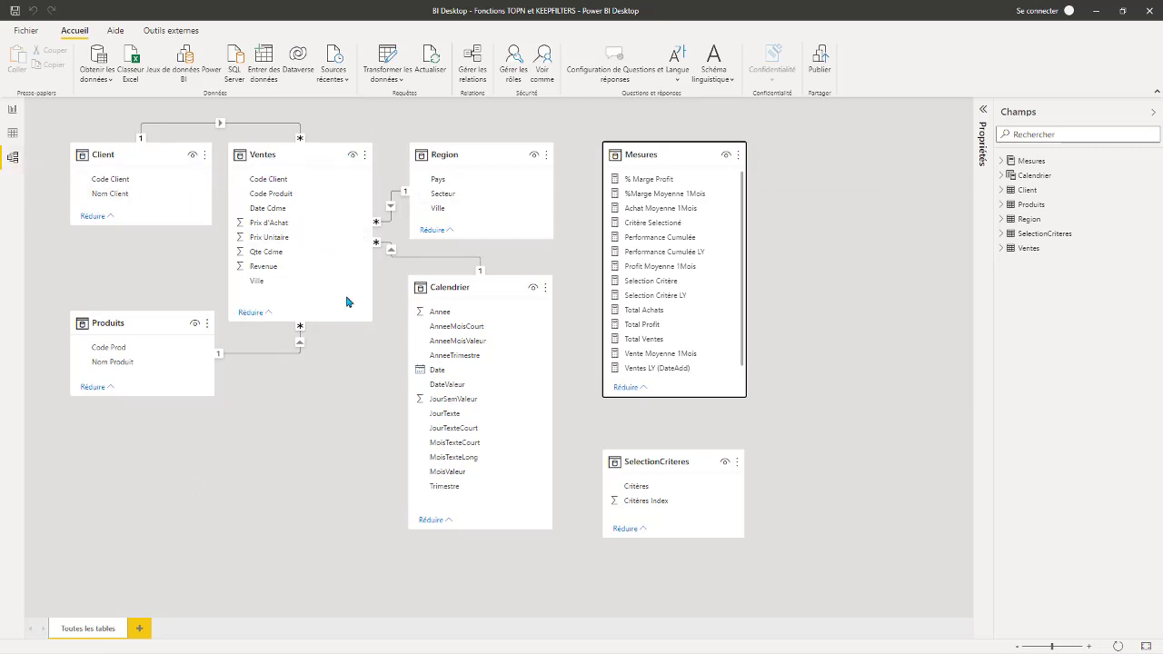
Space out the Ventes, Produits, Region, Calendrier, Mesures and SelectionCriteres tables in the model diagram.
left_click_drag(299, 149, 309, 151)
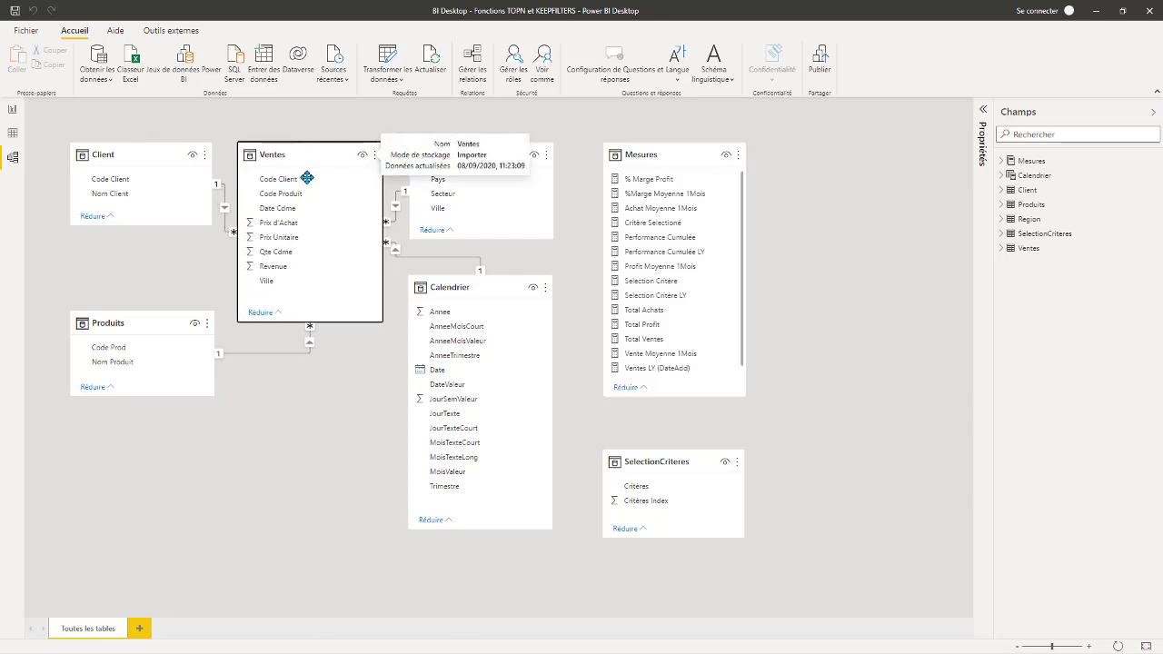
left_click(156, 156)
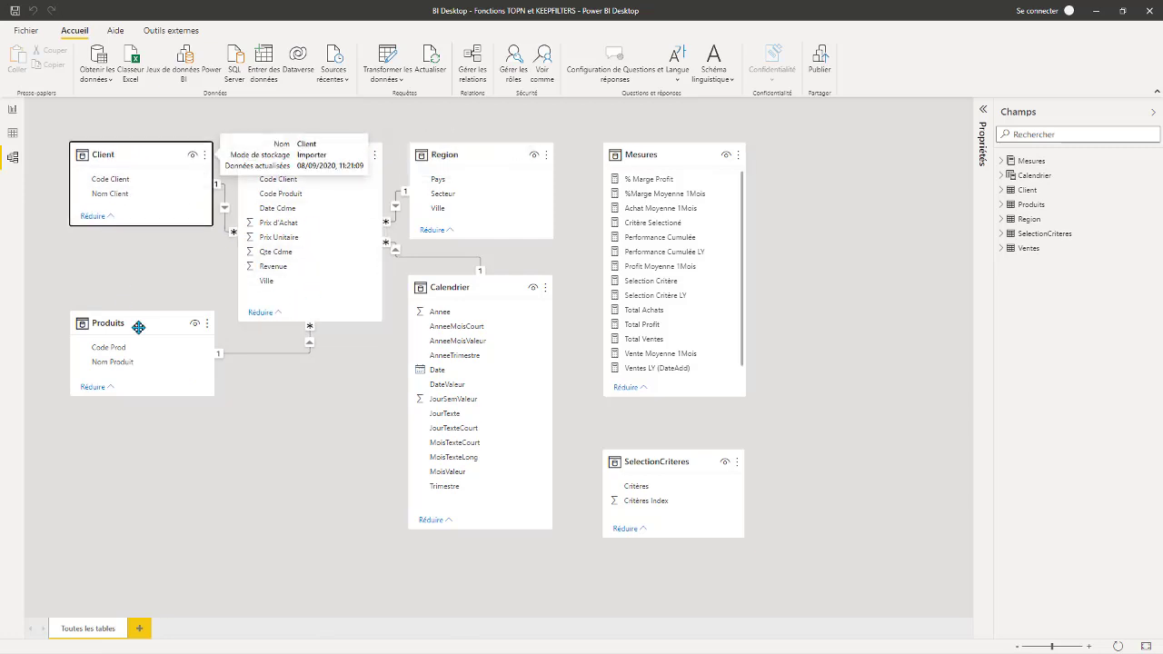
left_click_drag(133, 331, 133, 361)
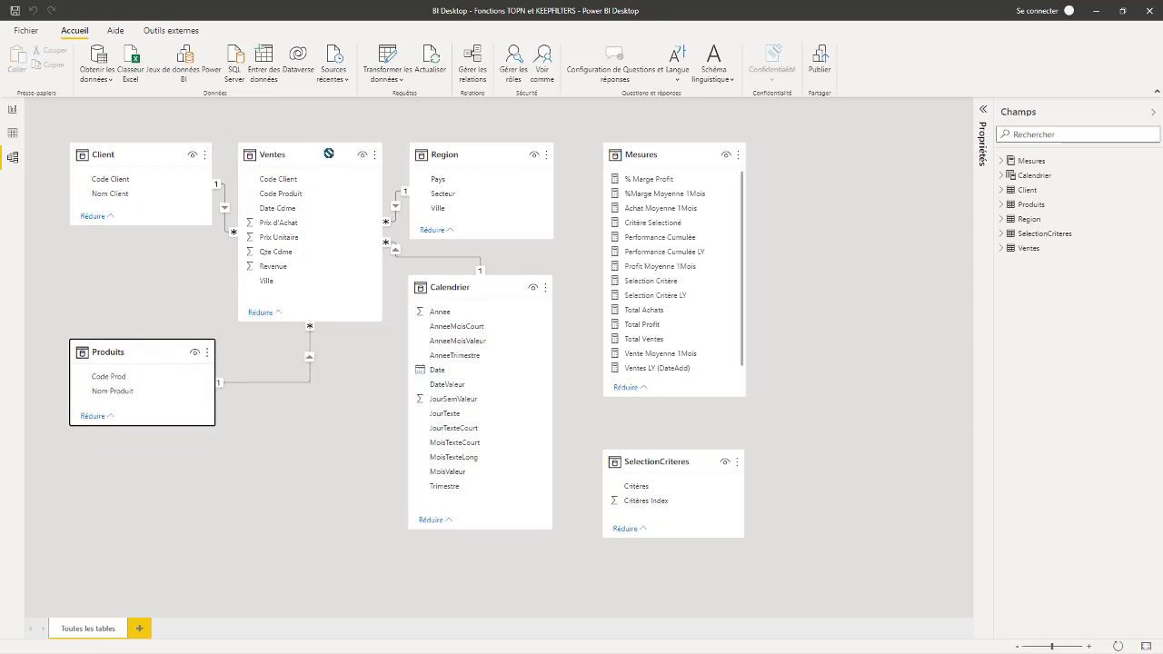
left_click_drag(319, 154, 332, 155)
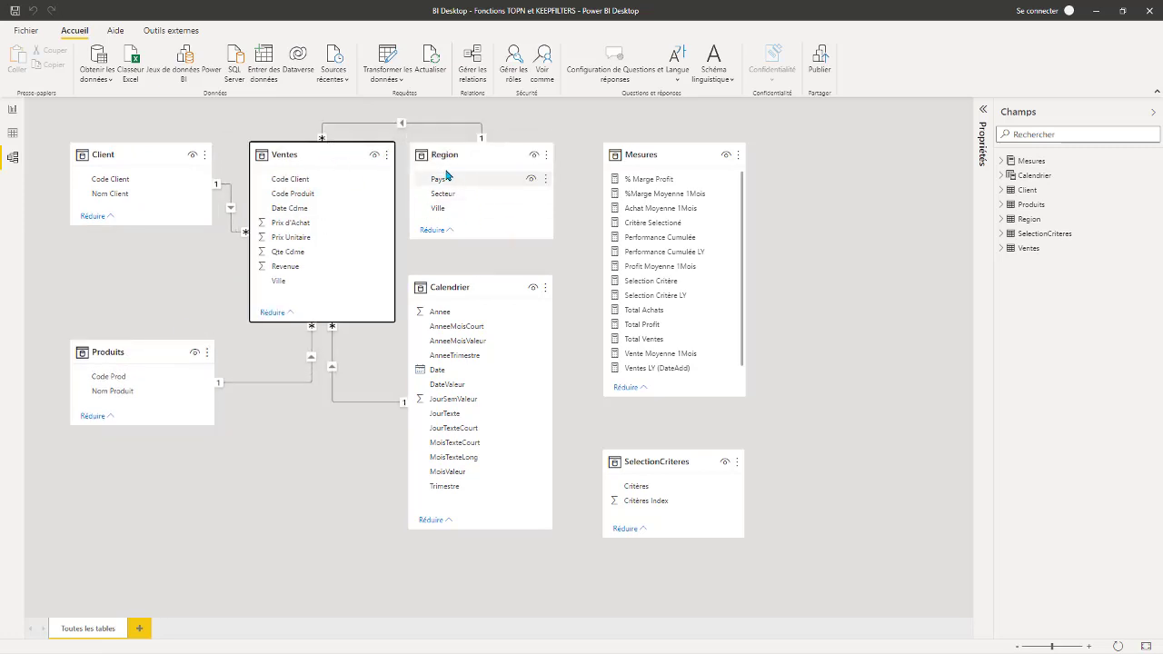
left_click_drag(466, 155, 491, 154)
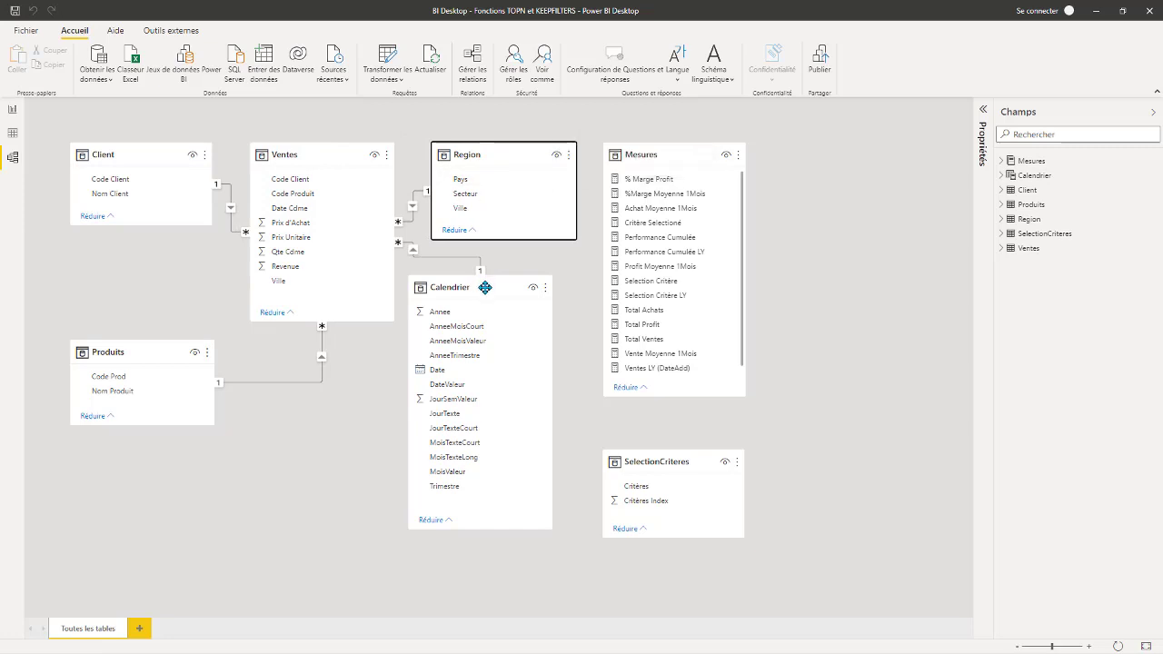
left_click_drag(482, 295, 503, 333)
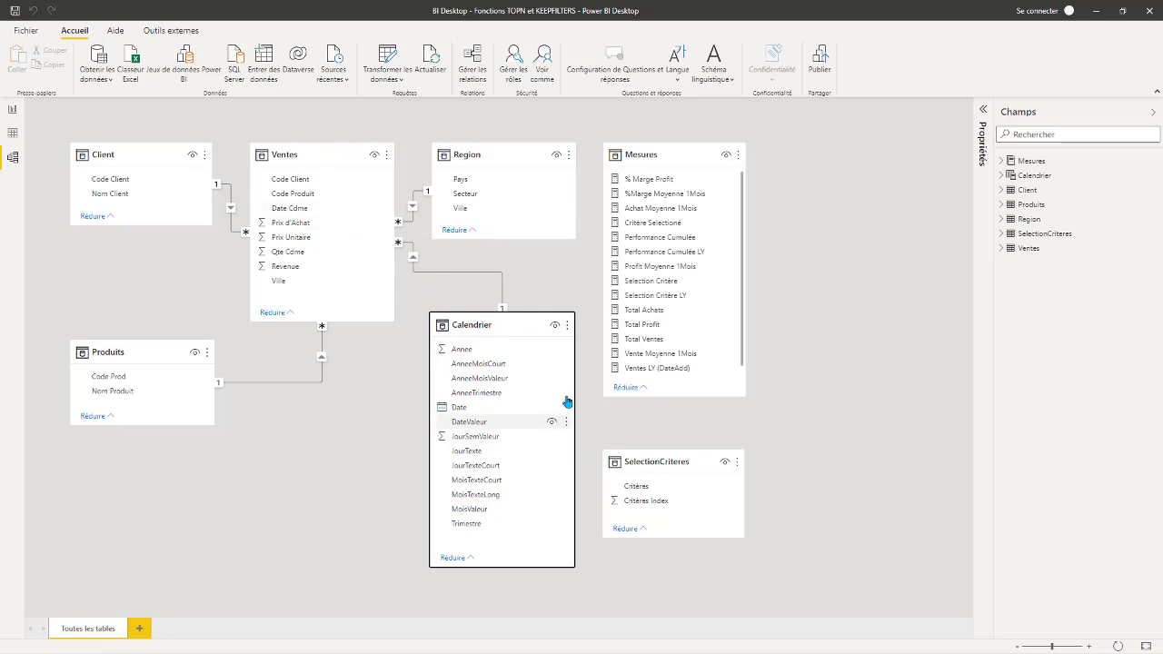
left_click_drag(653, 155, 663, 154)
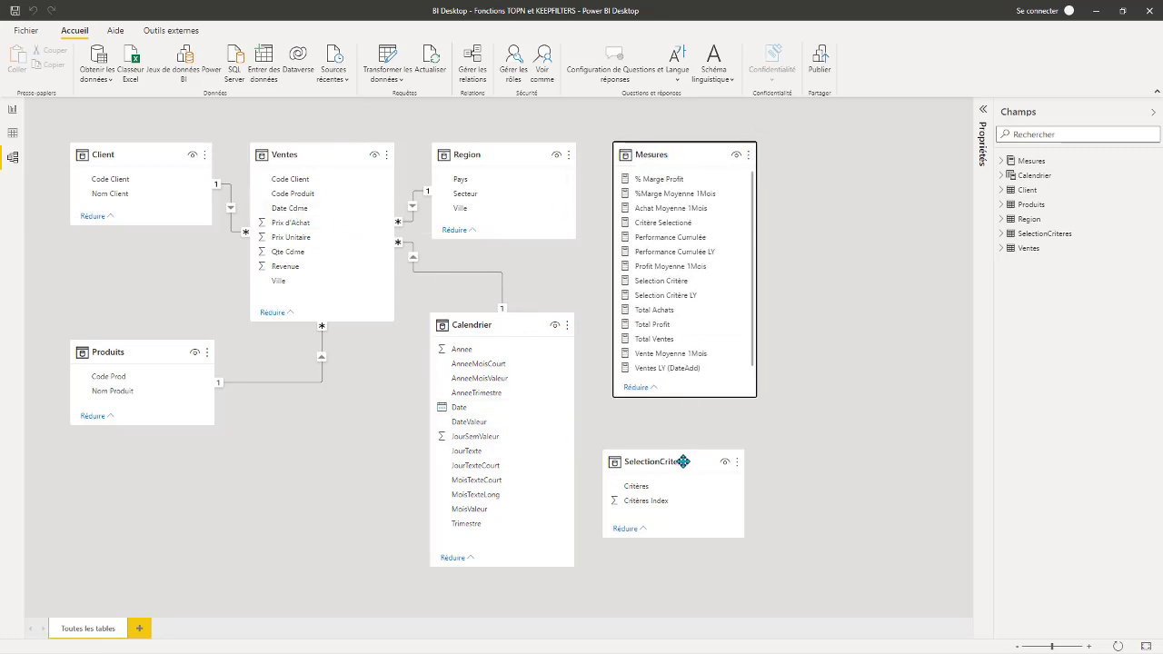
left_click_drag(683, 462, 688, 431)
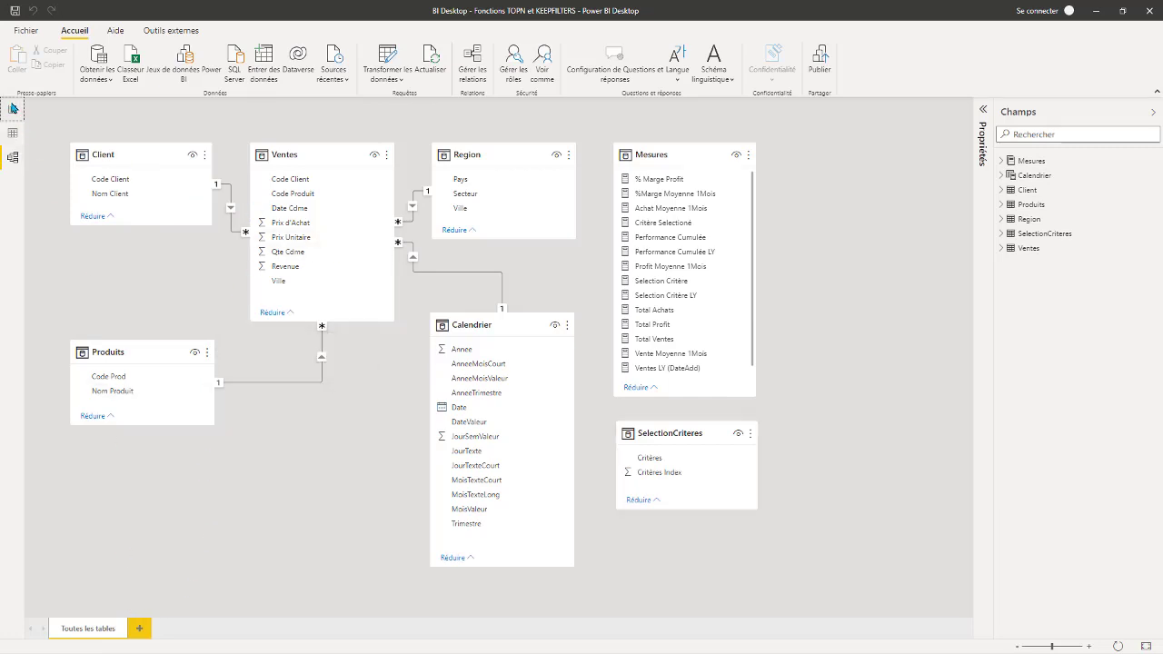
Examine the rows of the Ventes and Produits tables in the data view, then return to the report view.
left_click(12, 109)
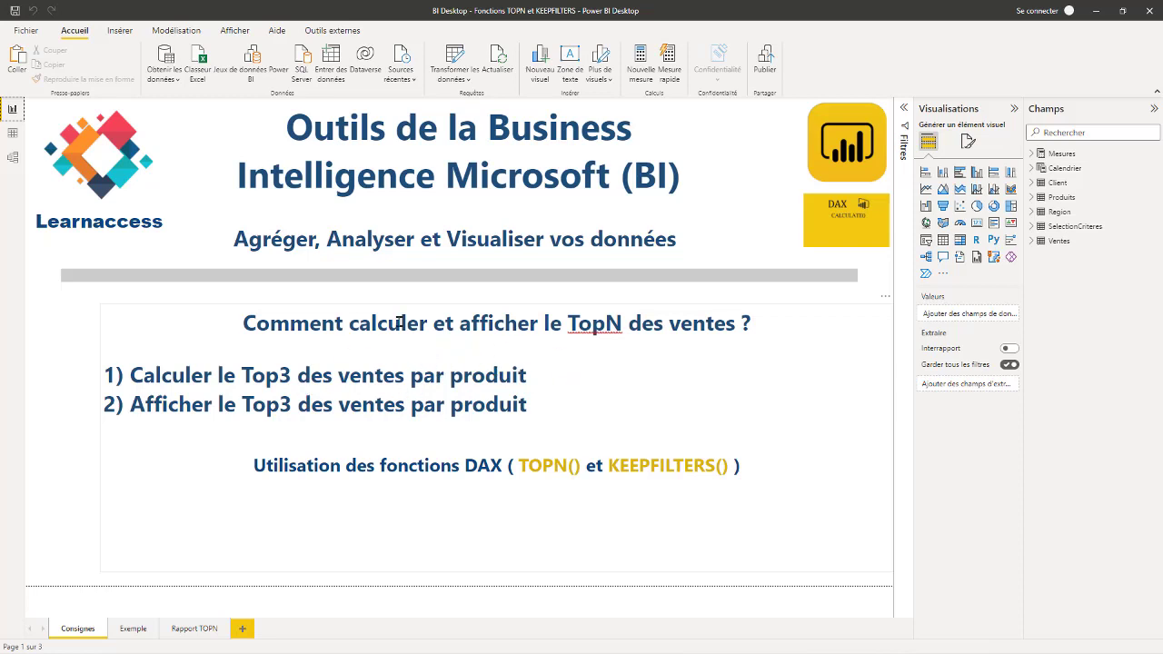
left_click(11, 157)
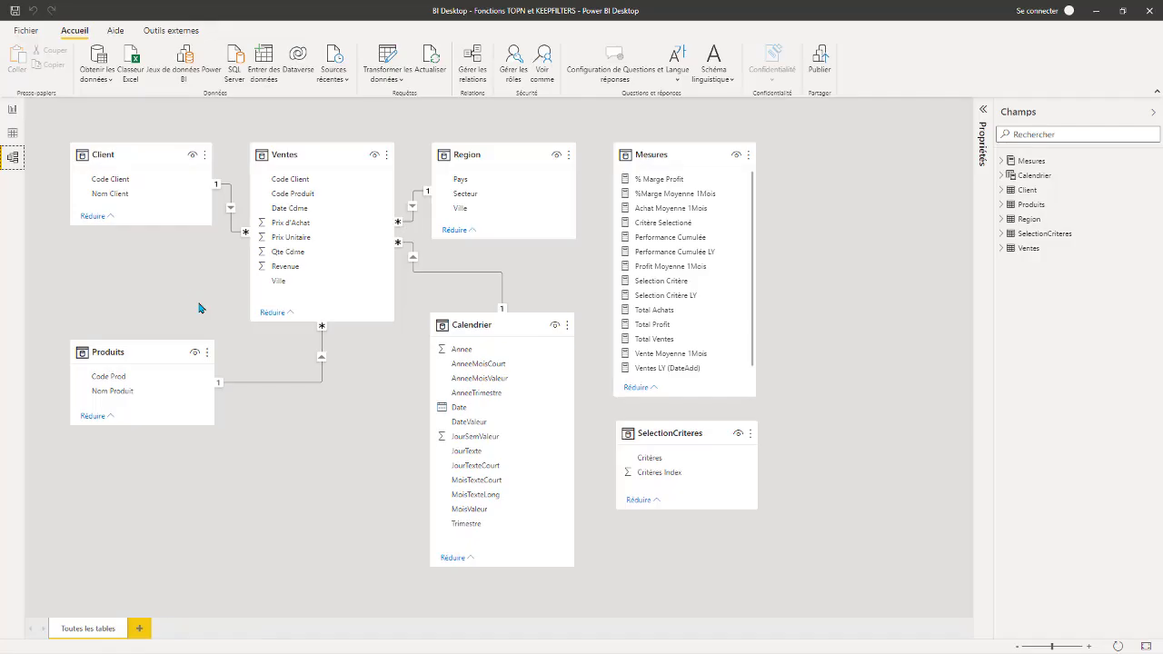
left_click(12, 135)
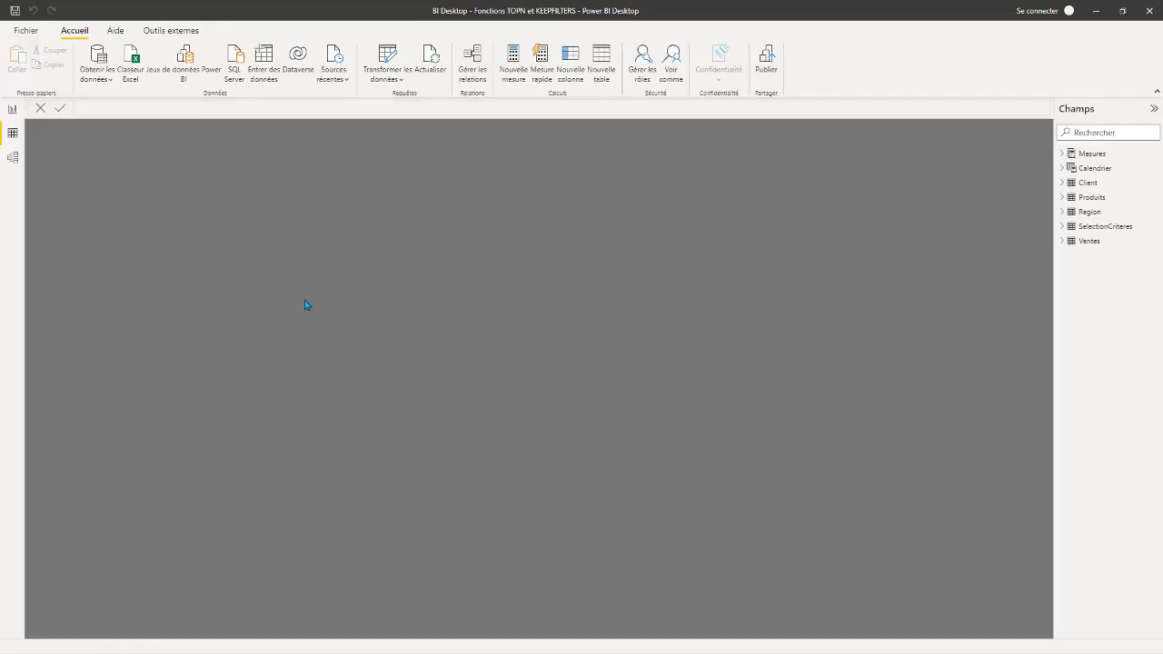
left_click(1094, 168)
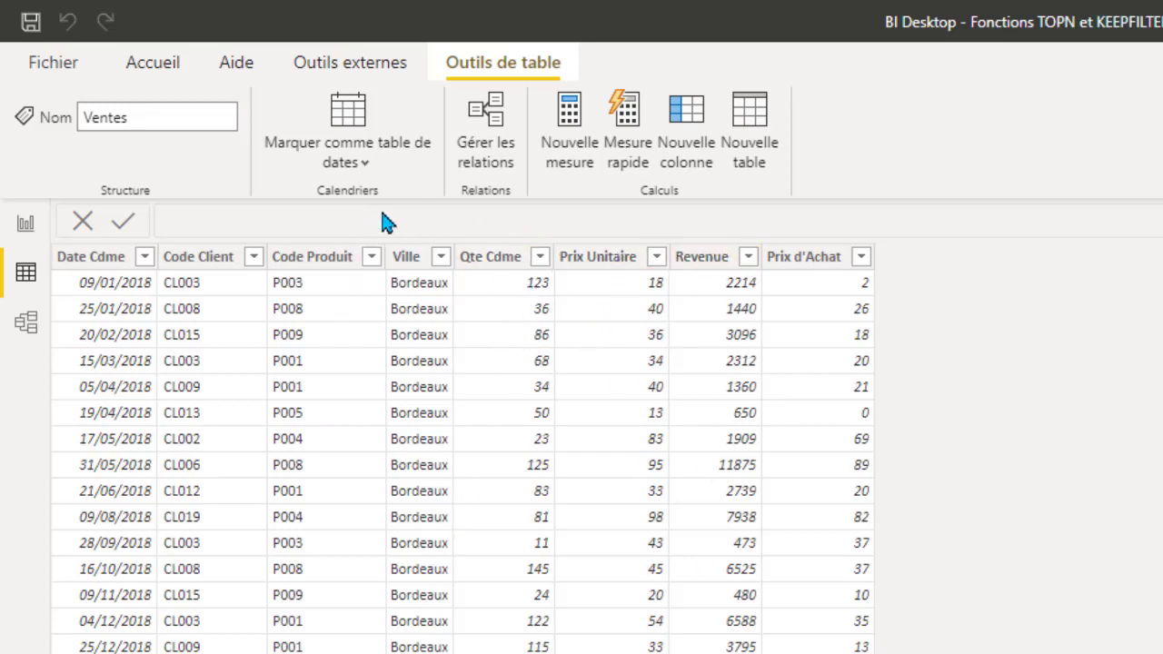
left_click(30, 227)
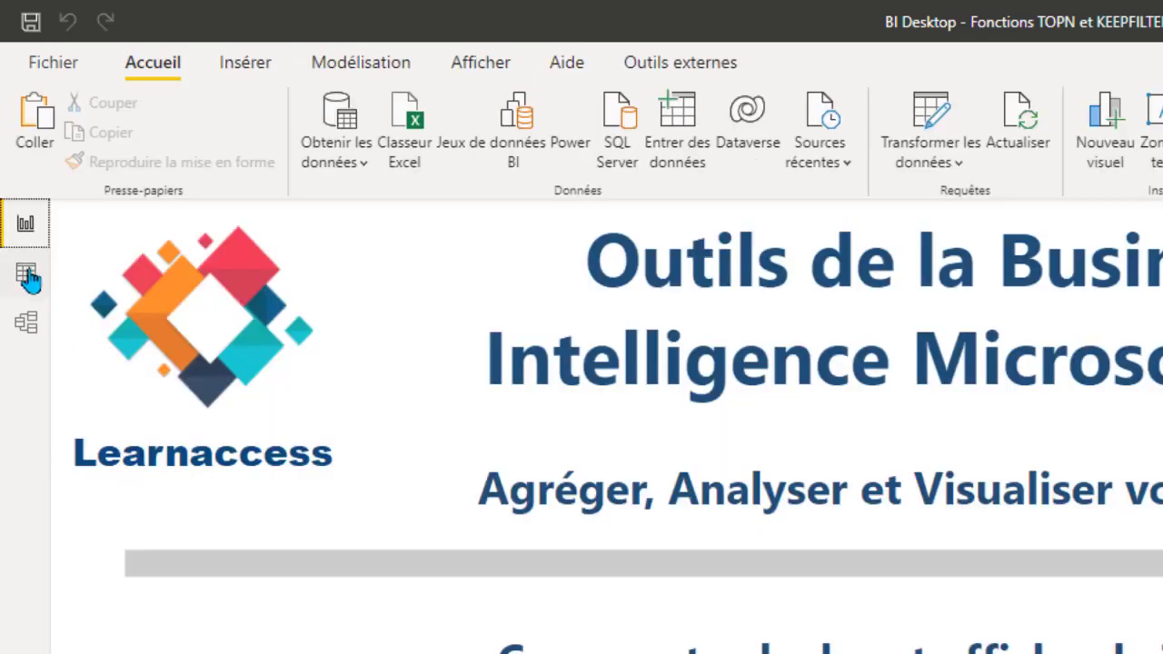
left_click(28, 276)
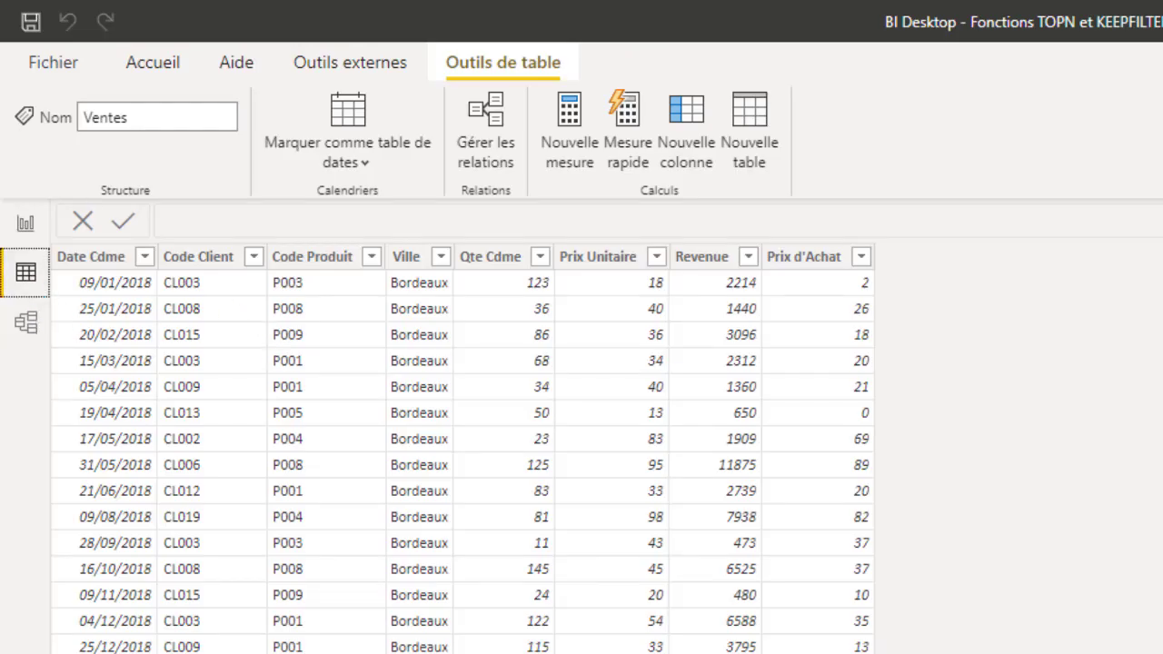
left_click(1162, 364)
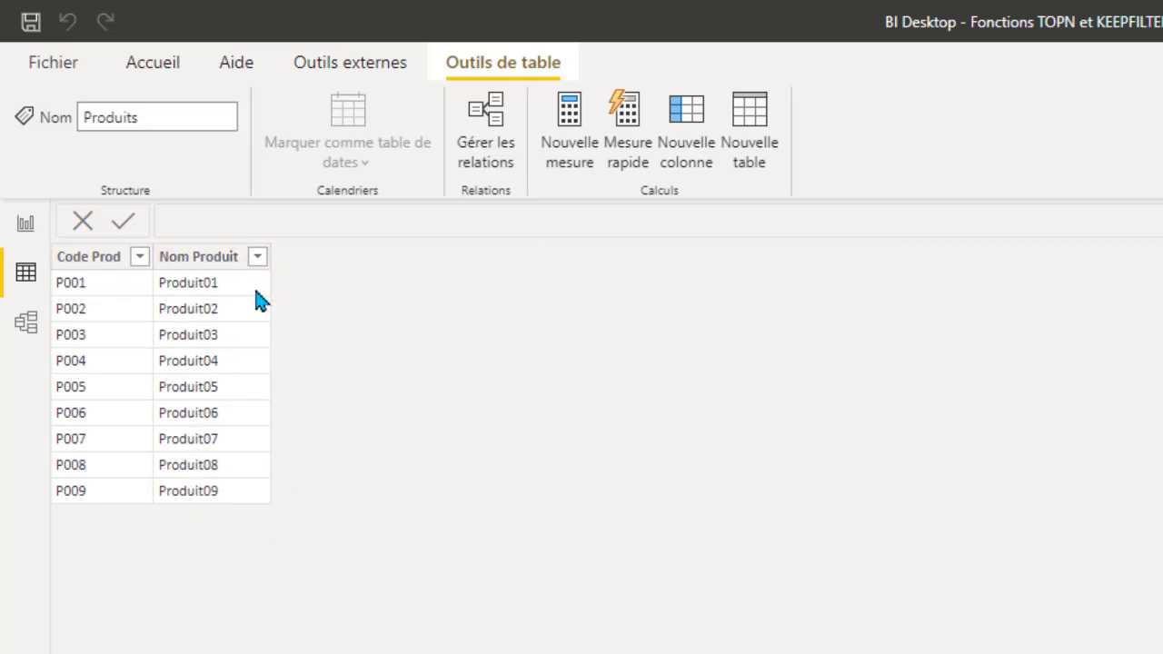
left_click(25, 225)
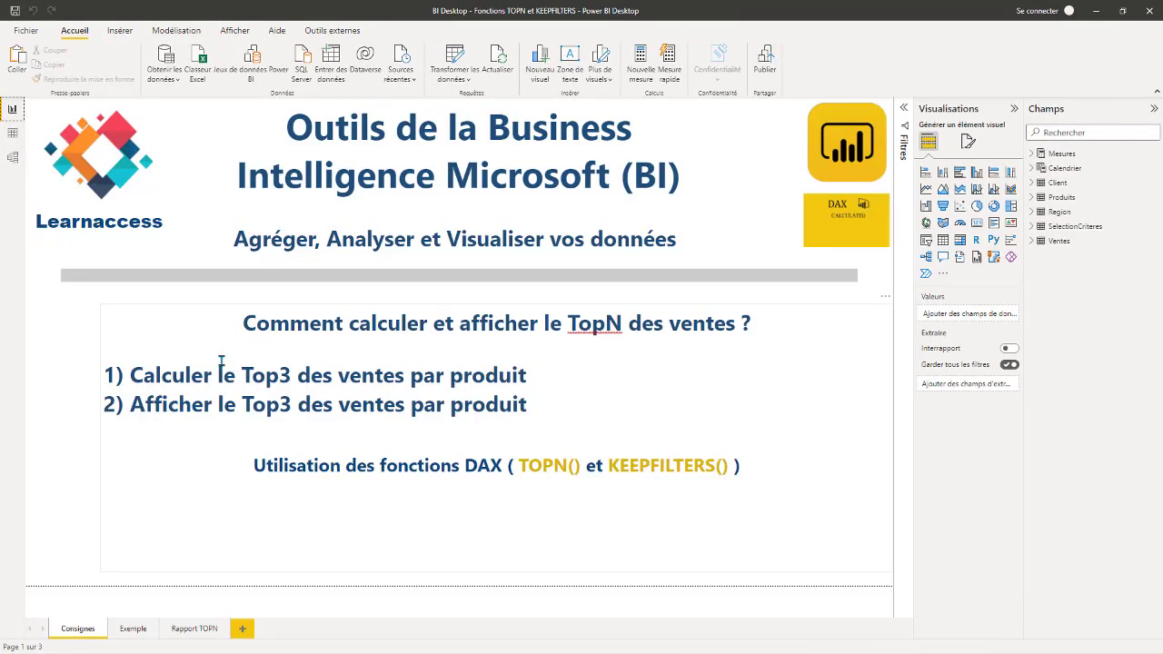
Open the Rapport TOPN page and review the DAX formula of the Total Ventes measure.
left_click(194, 628)
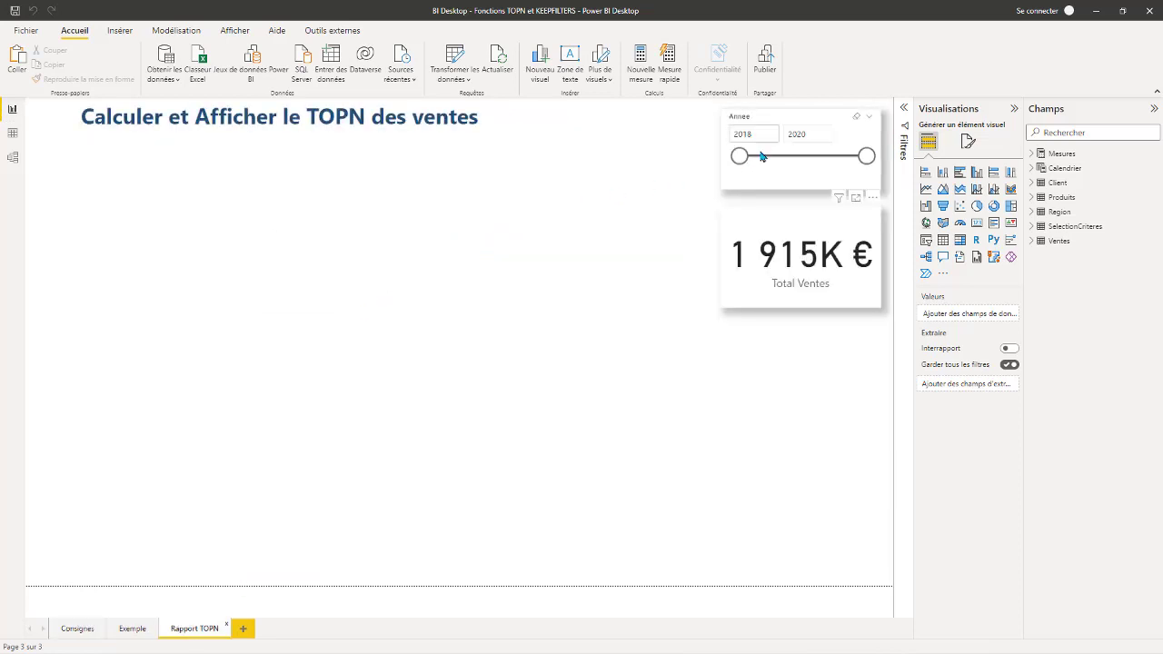
left_click(1038, 155)
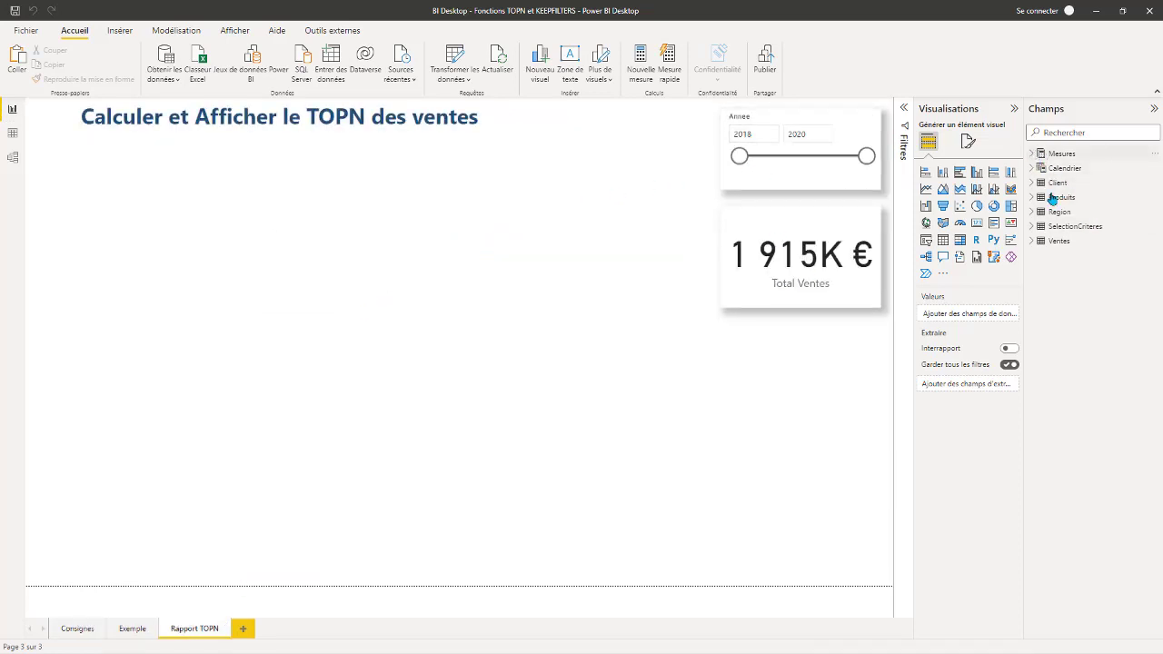
left_click(1088, 328)
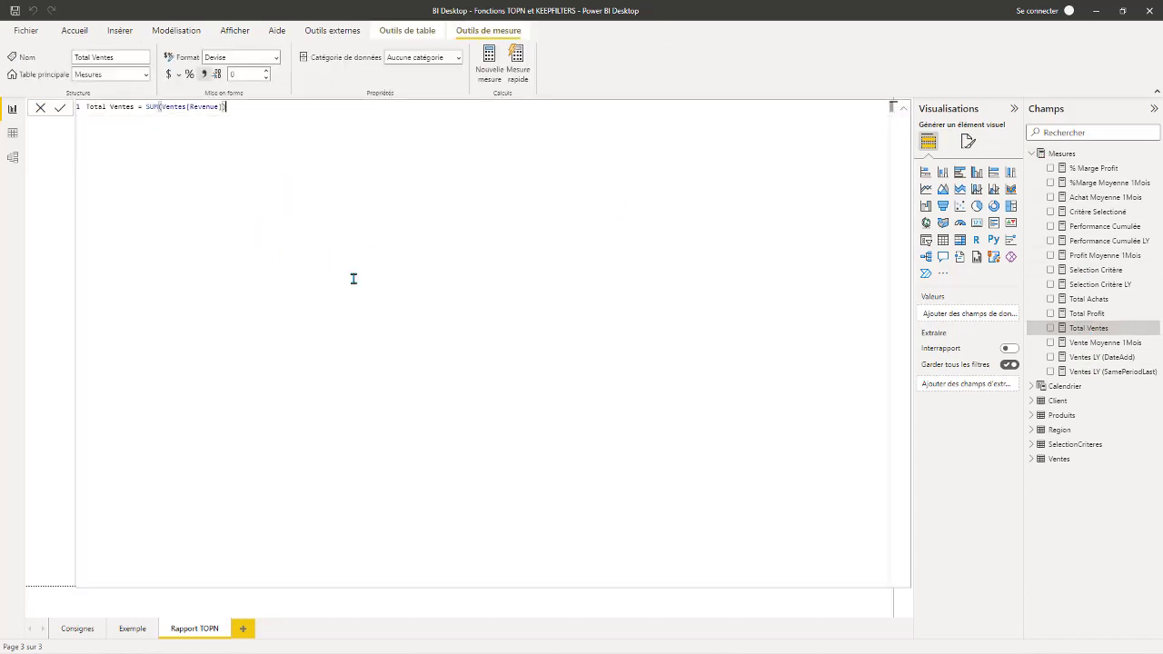
scroll(327, 186, "up", 5, "ctrl")
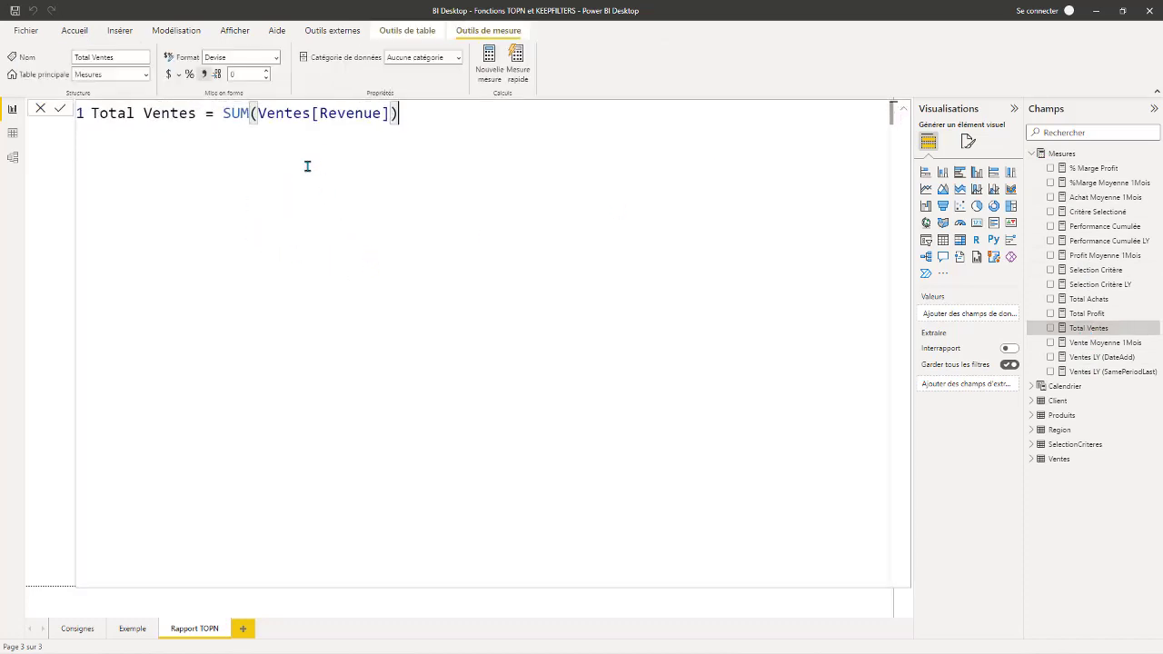
left_click(293, 114)
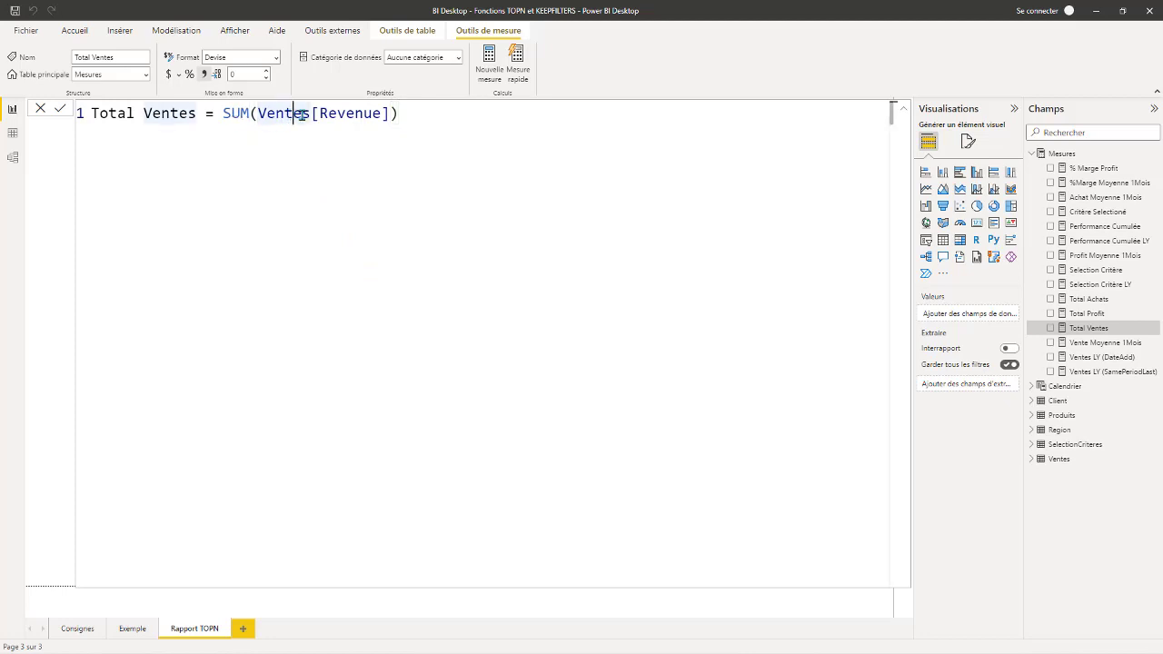
left_click_drag(381, 113, 317, 113)
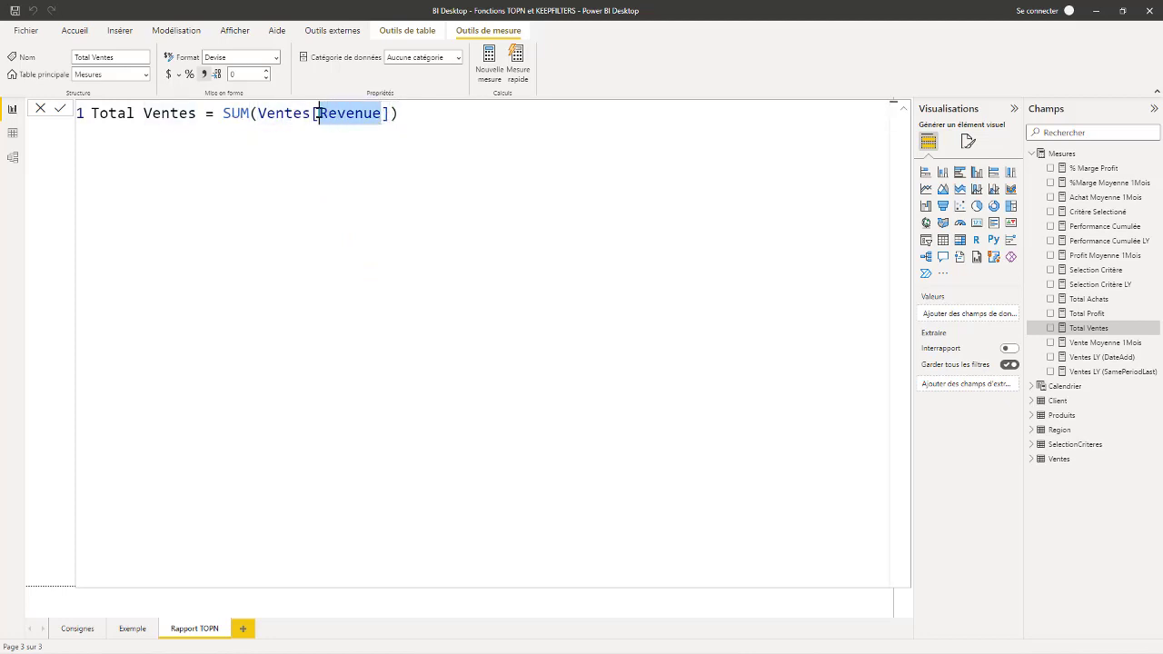
left_click(272, 115)
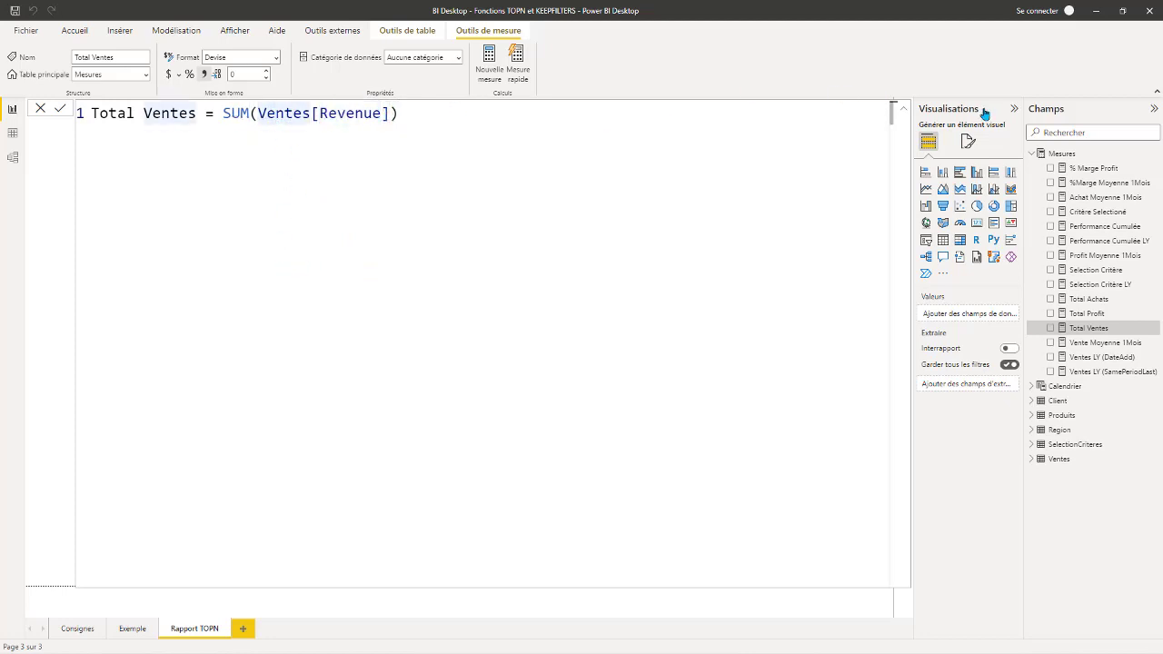
left_click(902, 110)
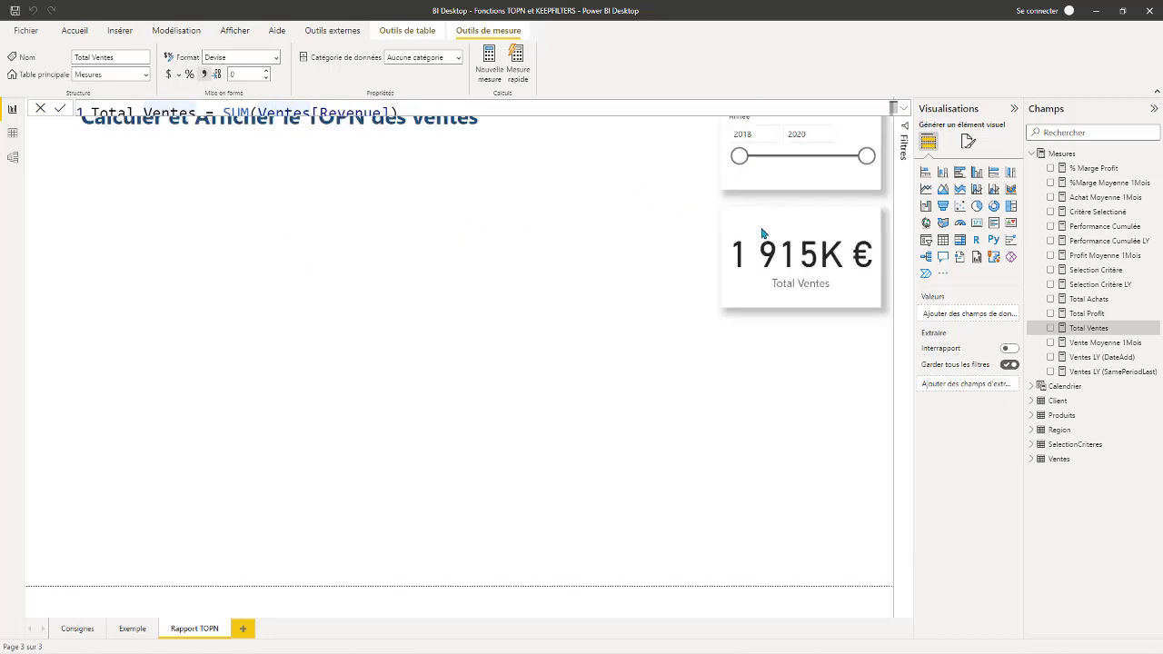
left_click(625, 175)
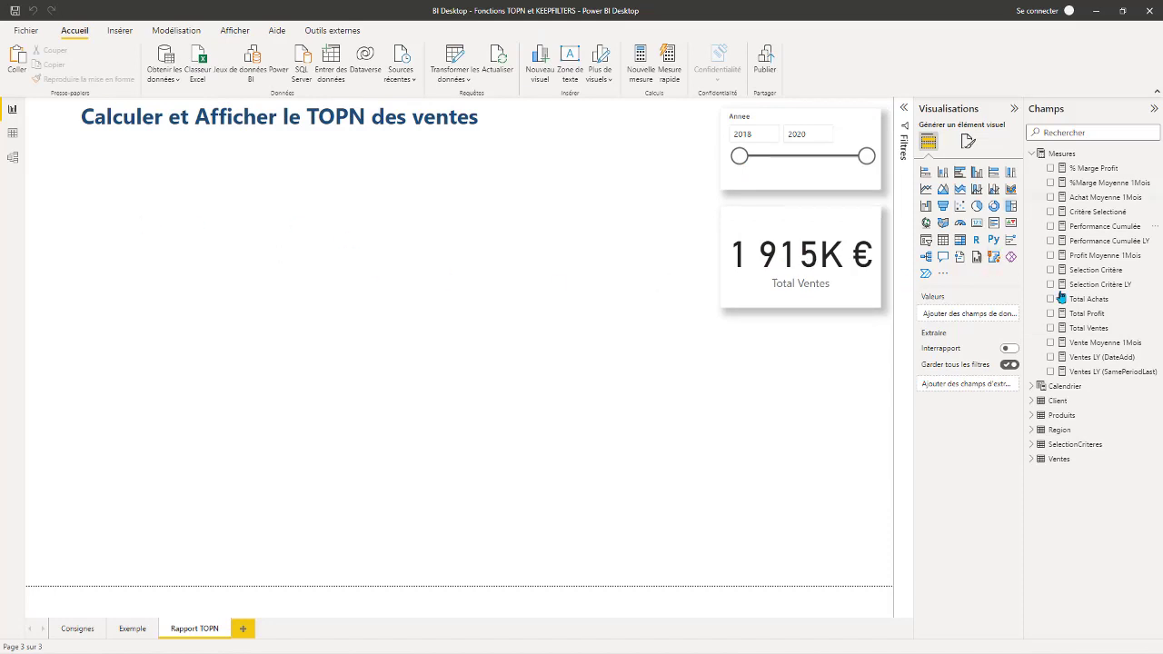
Build a table visual on the Rapport TOPN page from the product name (Nom Produit) and Total Ventes, sized to fit all products.
left_click(1039, 418)
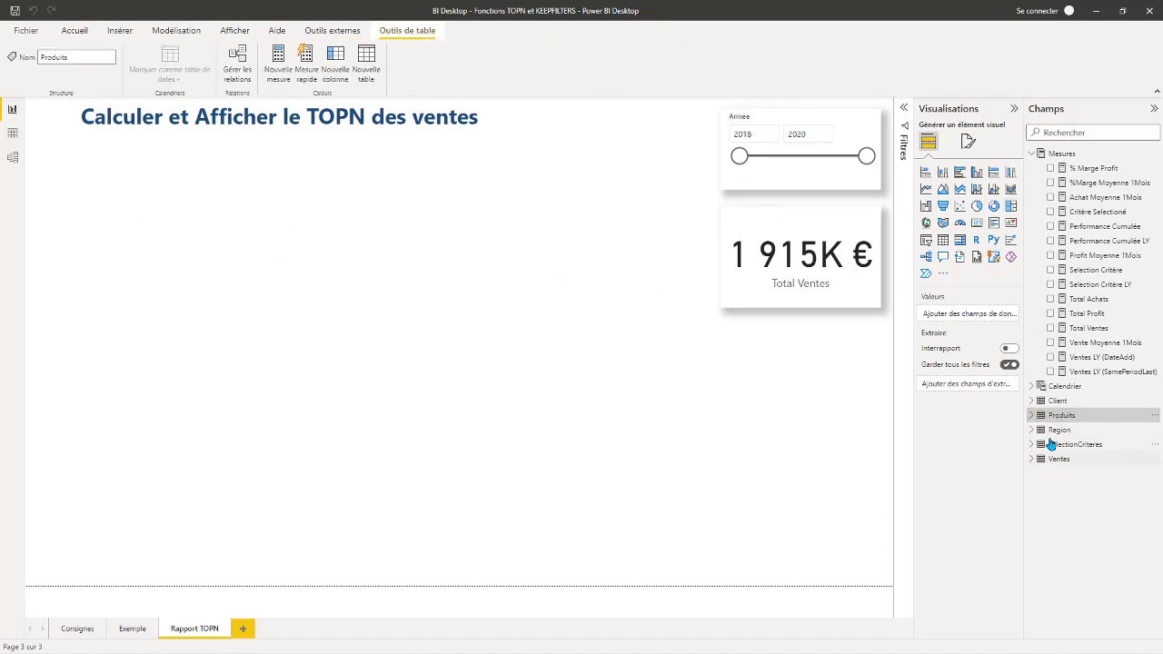
left_click(1035, 416)
left_click_drag(1090, 444, 144, 289)
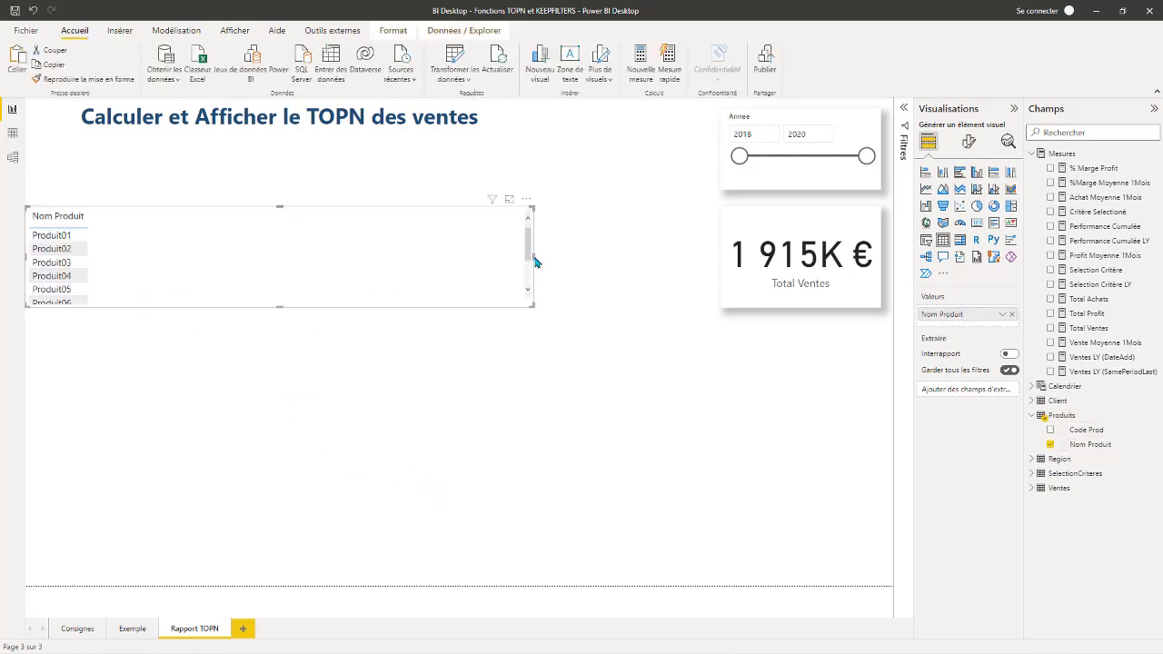
left_click_drag(533, 257, 106, 413)
left_click_drag(139, 309, 234, 317)
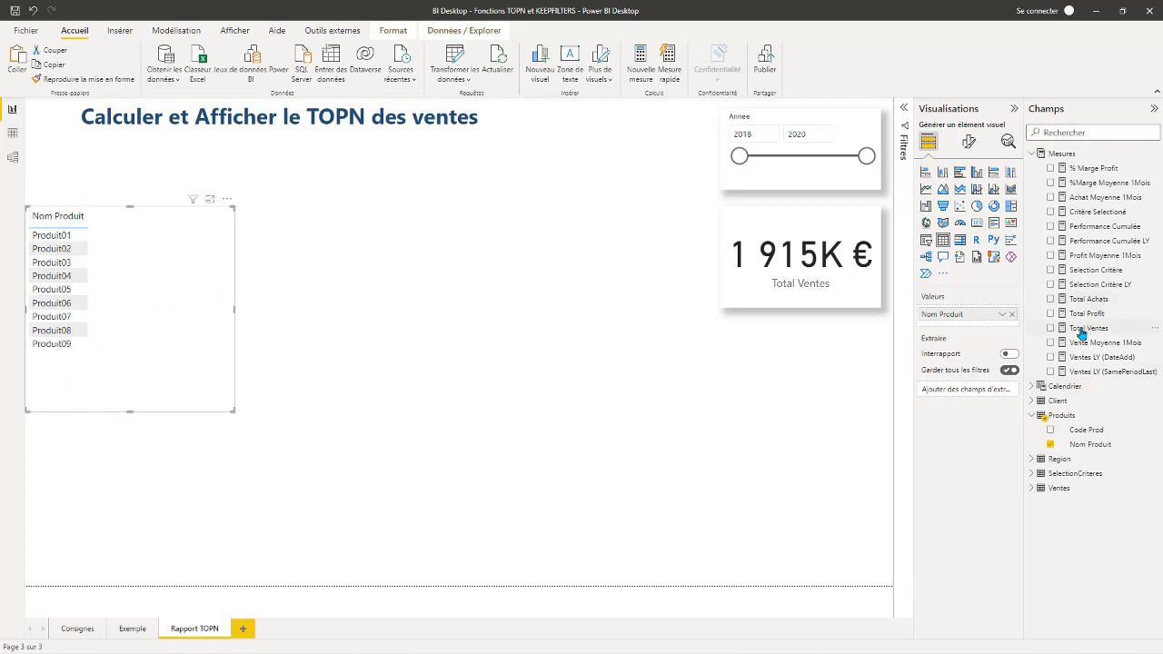
left_click_drag(1082, 329, 160, 304)
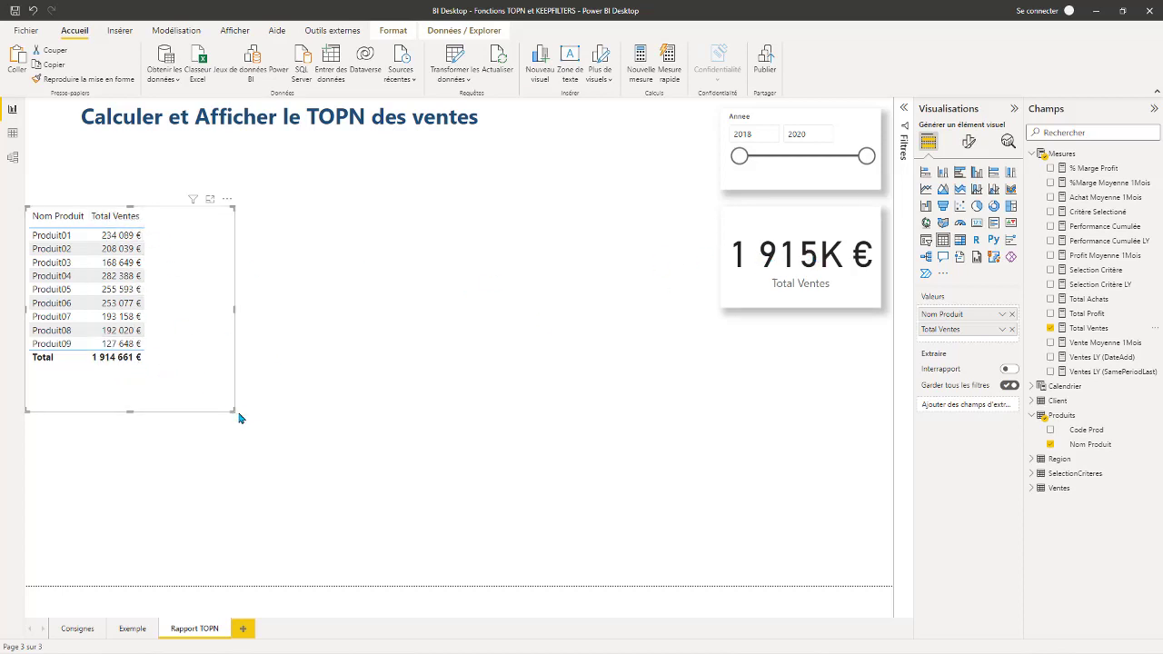
Resize the product sales table, move it lower on the page, and sort it by Total Ventes in descending order.
left_click_drag(239, 417, 233, 390)
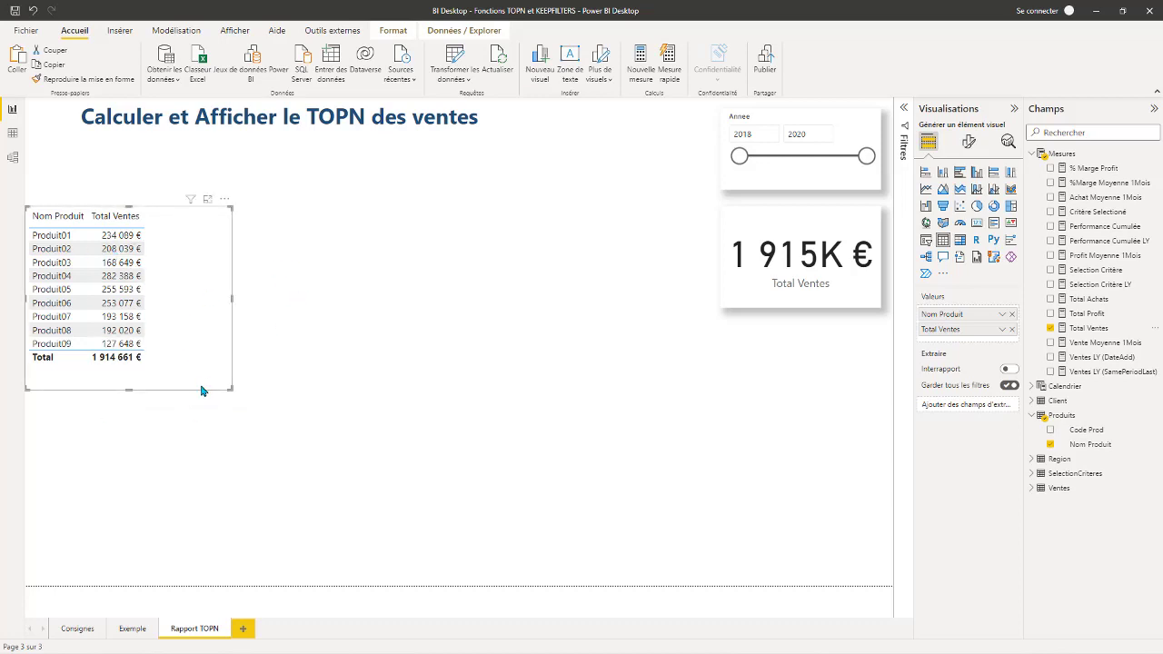
left_click_drag(202, 391, 202, 433)
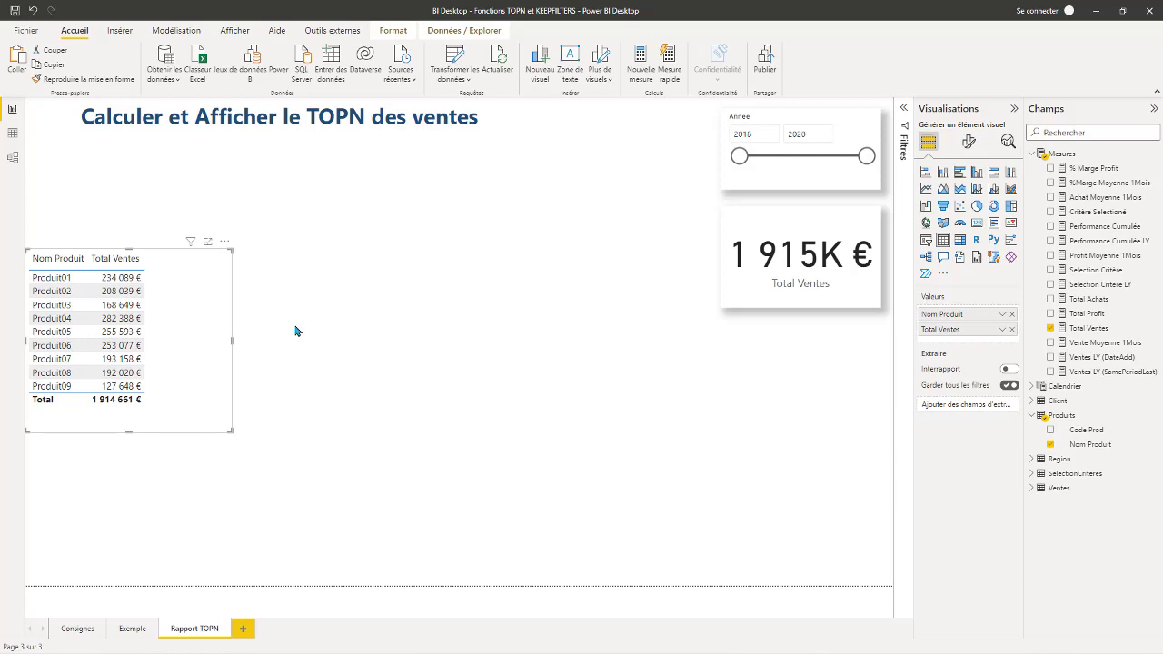
left_click(116, 259)
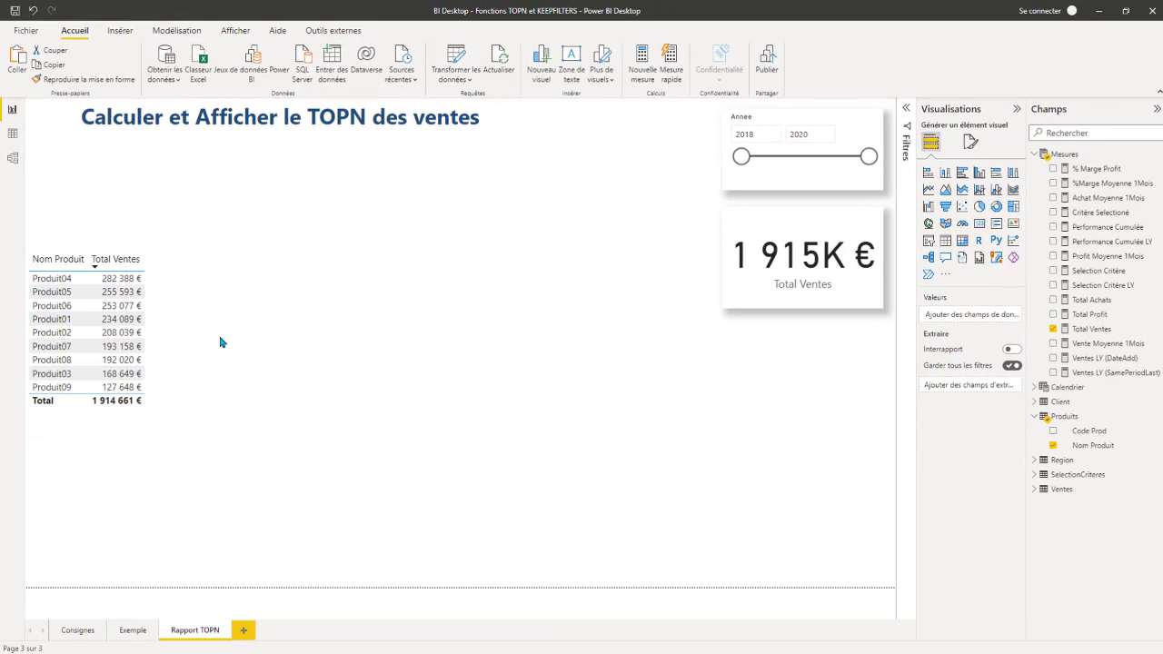
mouse_move(231, 344)
left_mouse_down()
mouse_move(214, 345)
mouse_move(252, 346)
left_mouse_up()
left_click(357, 318)
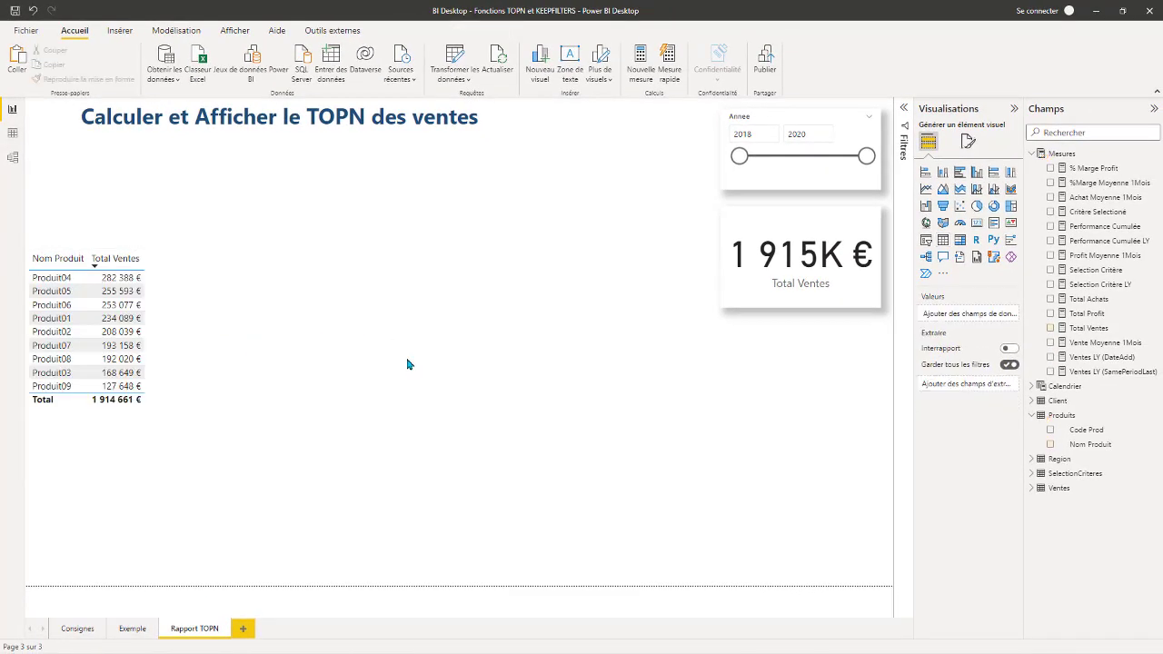
Create a new measure in the Mesures table and name it Top3 Produit in an expanded formula editor.
left_click(1062, 156)
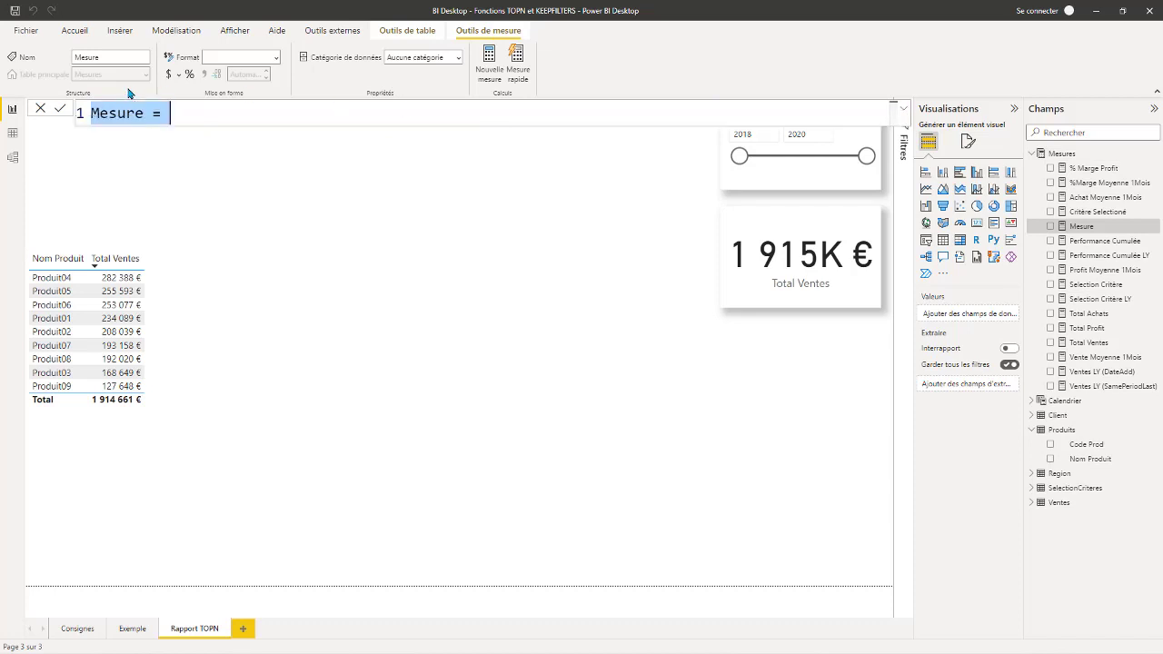
left_click(903, 109)
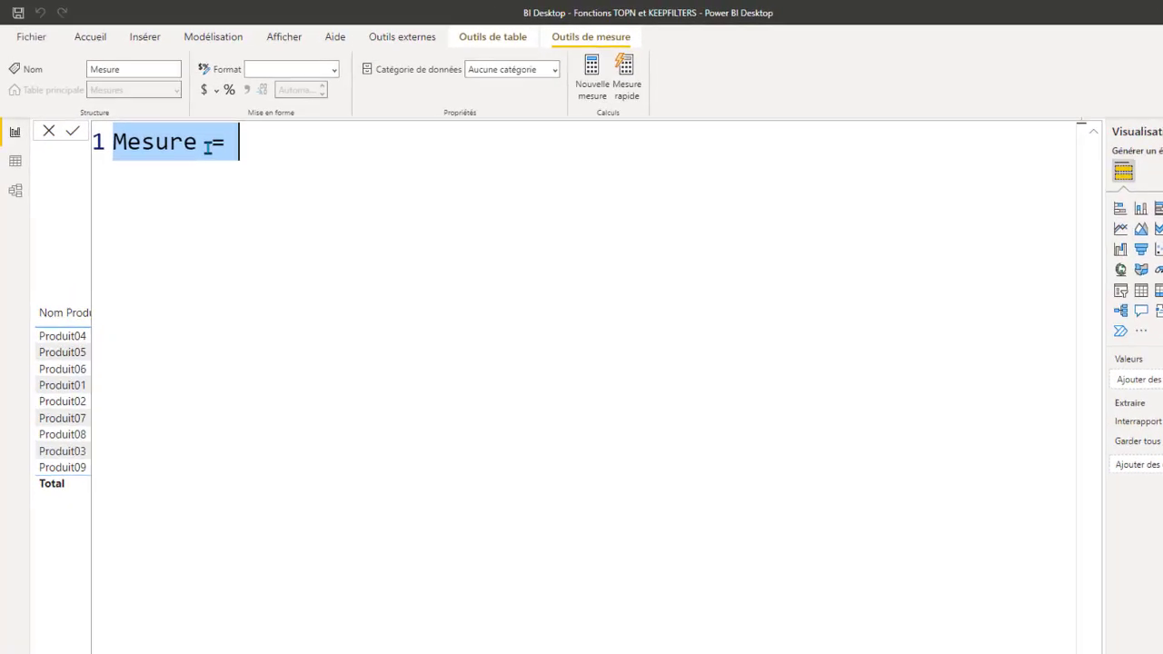
left_click(211, 195)
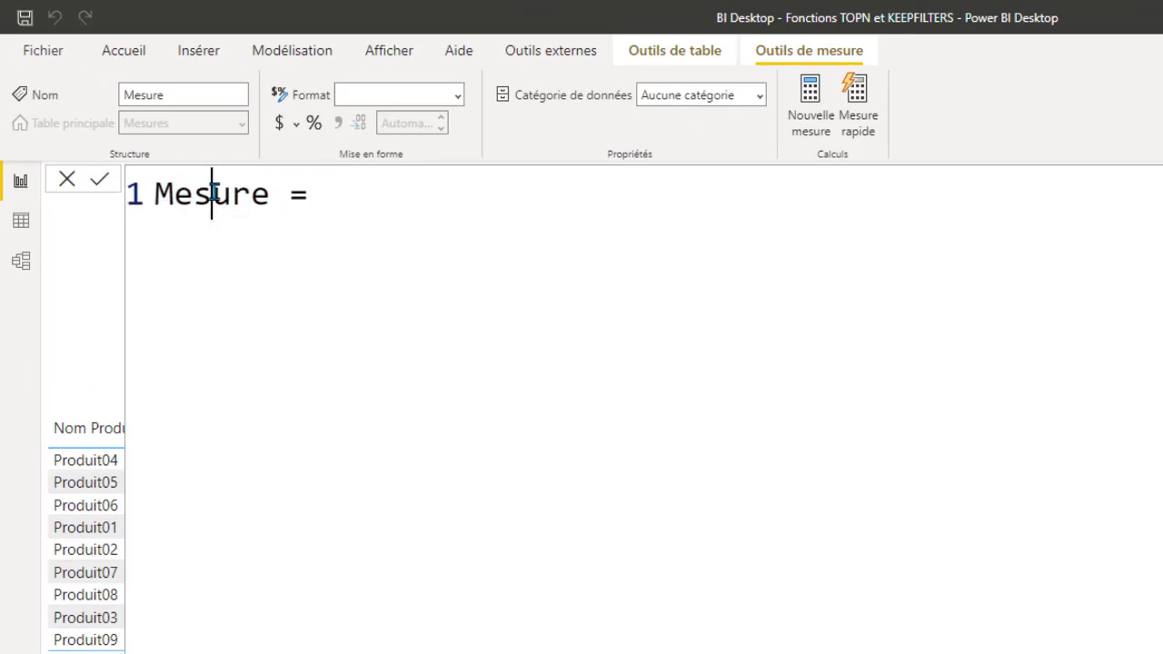
left_click_drag(273, 194, 153, 202)
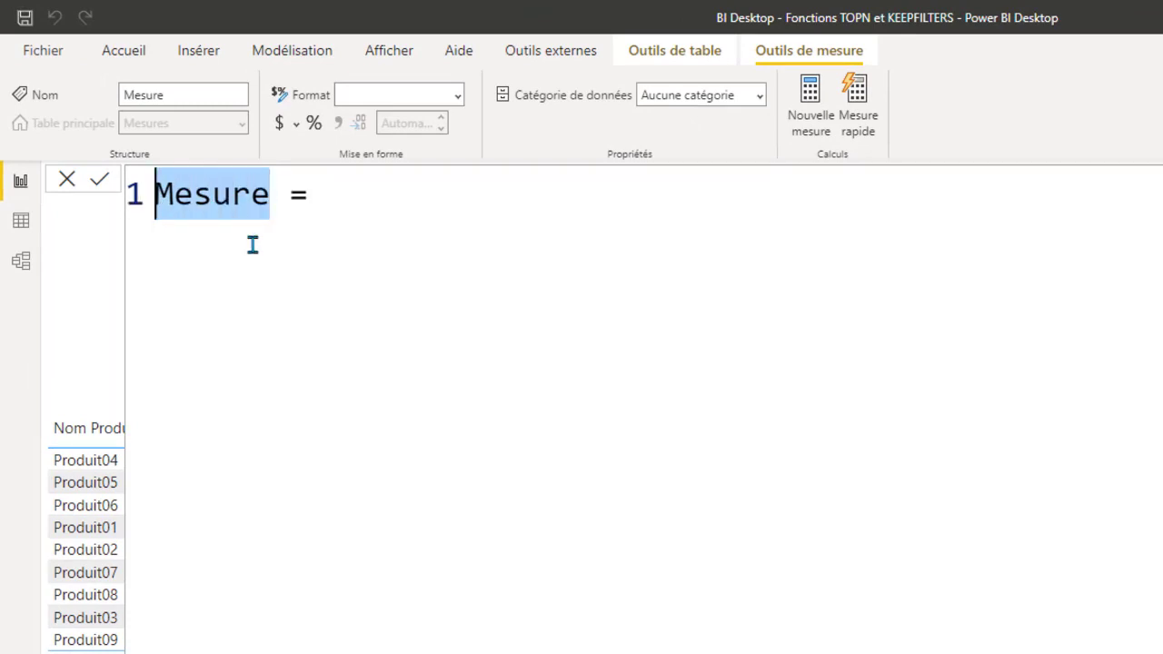
type("Top")
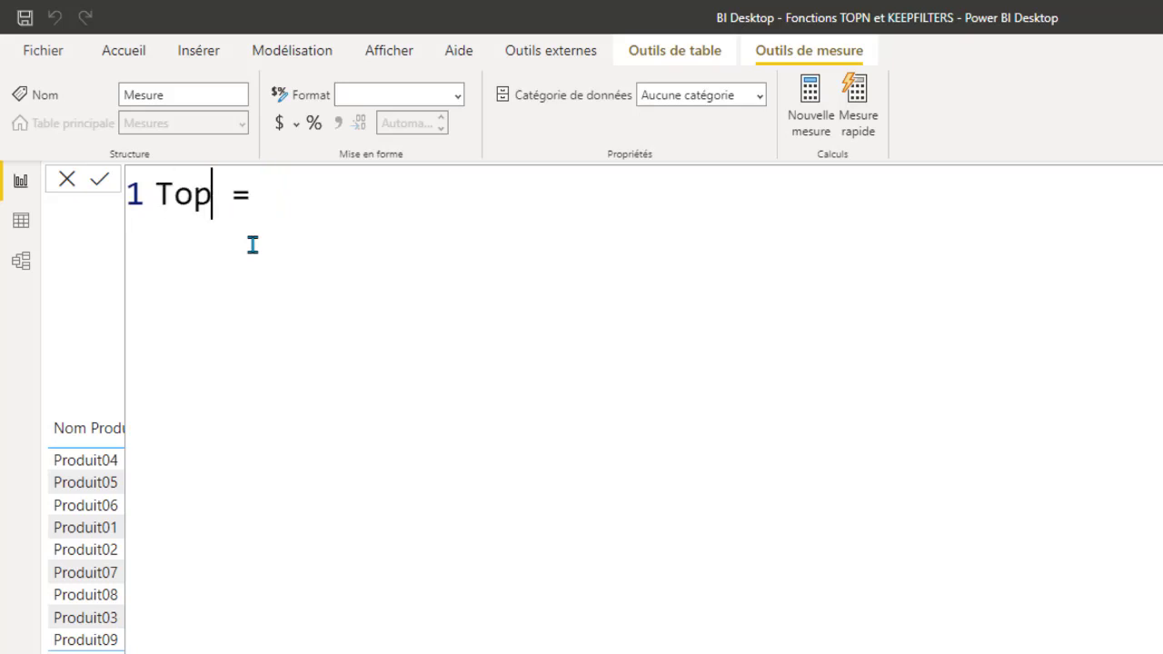
type(" 3")
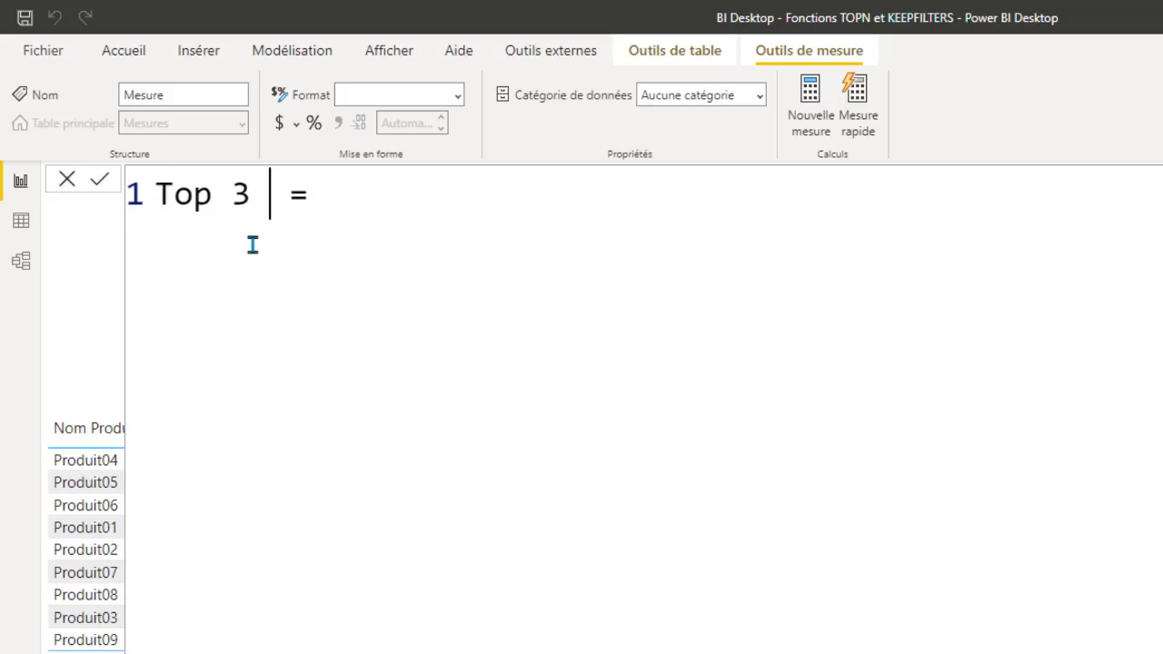
key("BackSpace")
key("BackSpace")
key("BackSpace")
type("3 Produit")
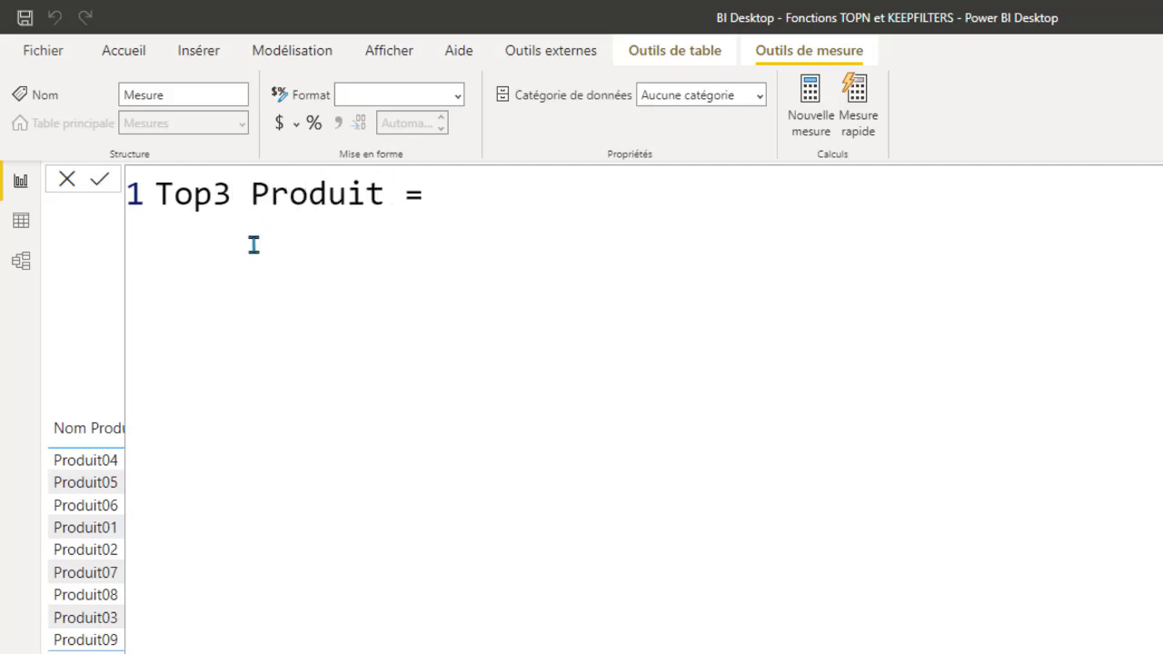
Start the Top3 Produit formula with a CALCULATE function on a new line, using [Total Ventes] as its expression.
left_click(459, 195)
key("shift+Return")
type("CALC")
key("Tab")
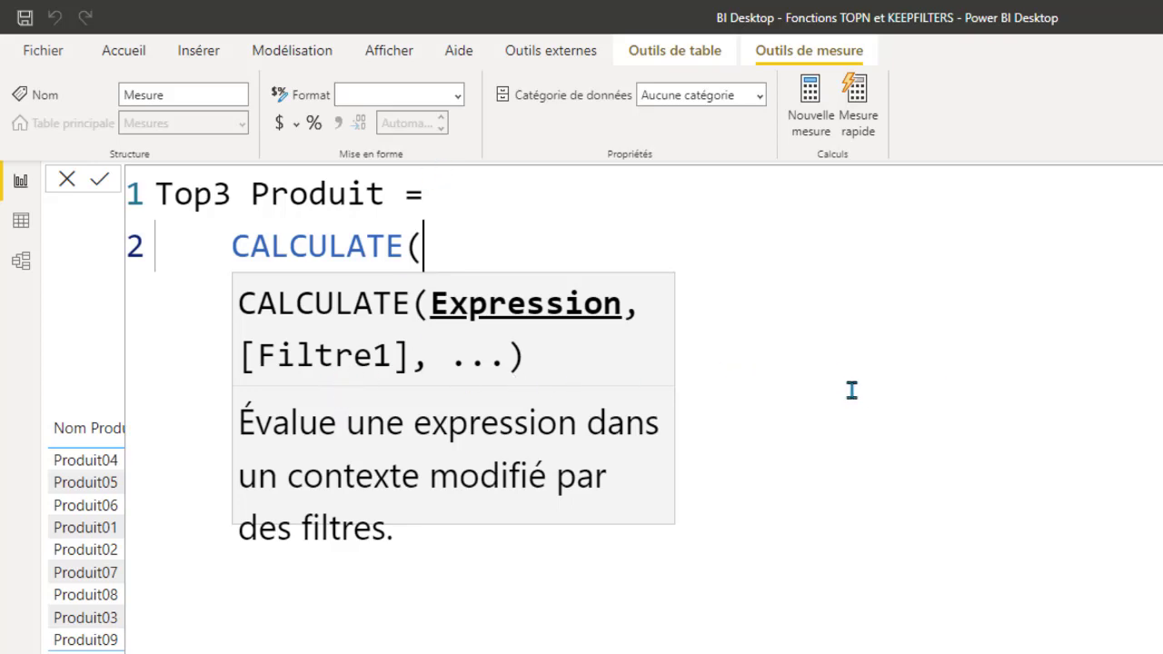
key("shift+Return")
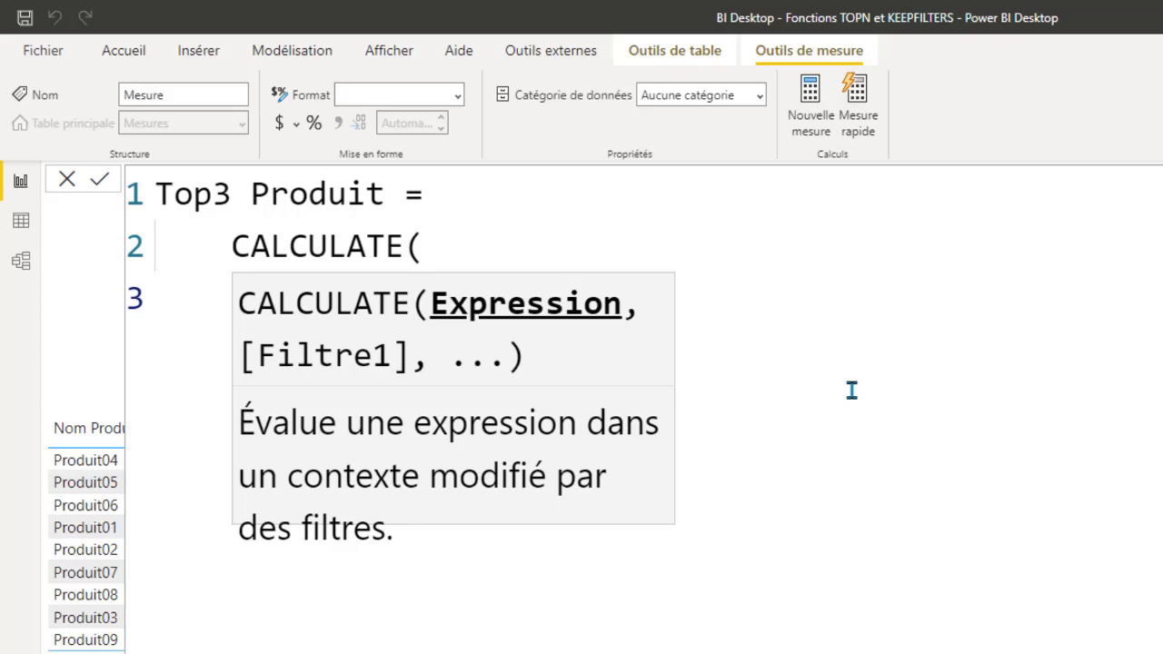
left_click(468, 256)
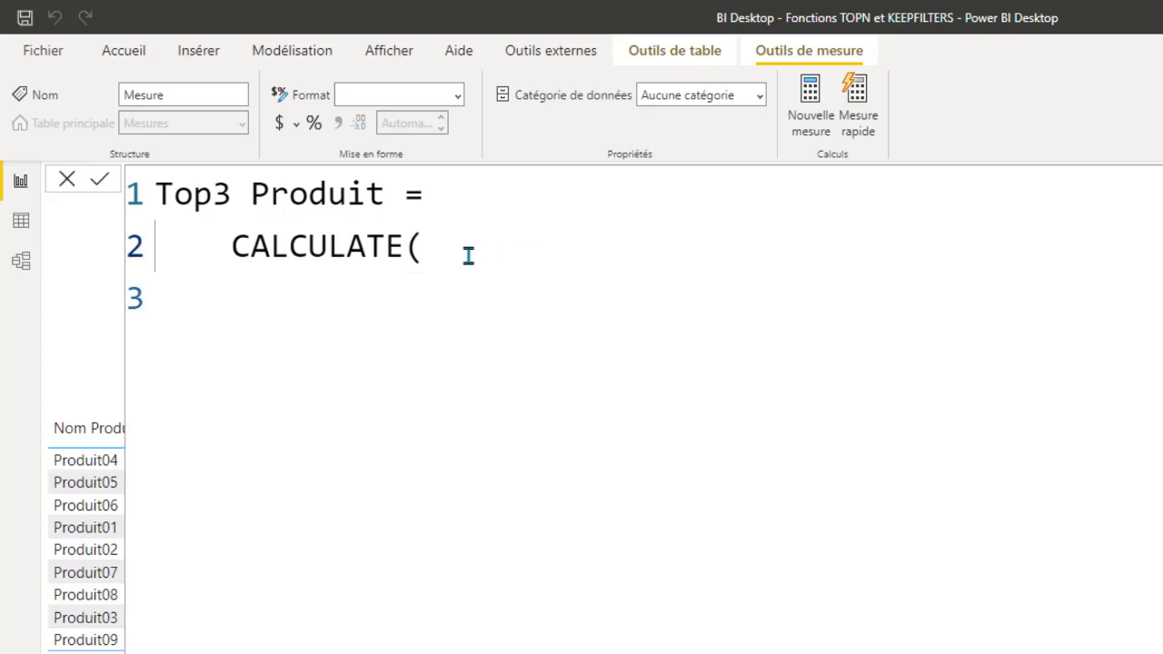
key("shift+Return")
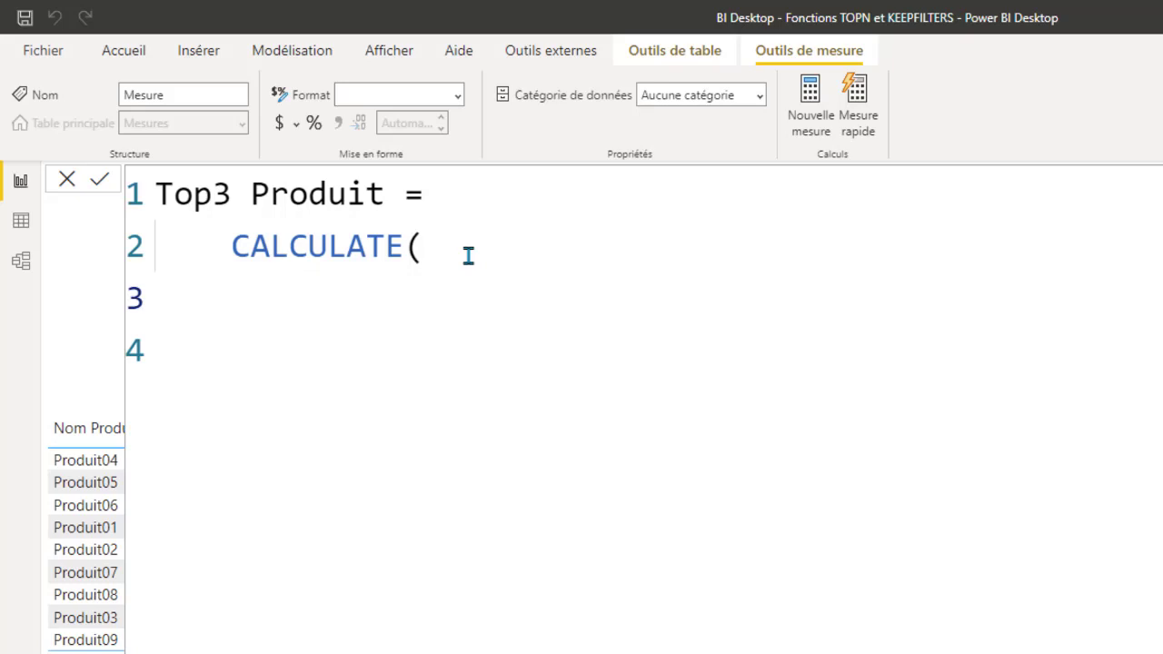
type("Tot")
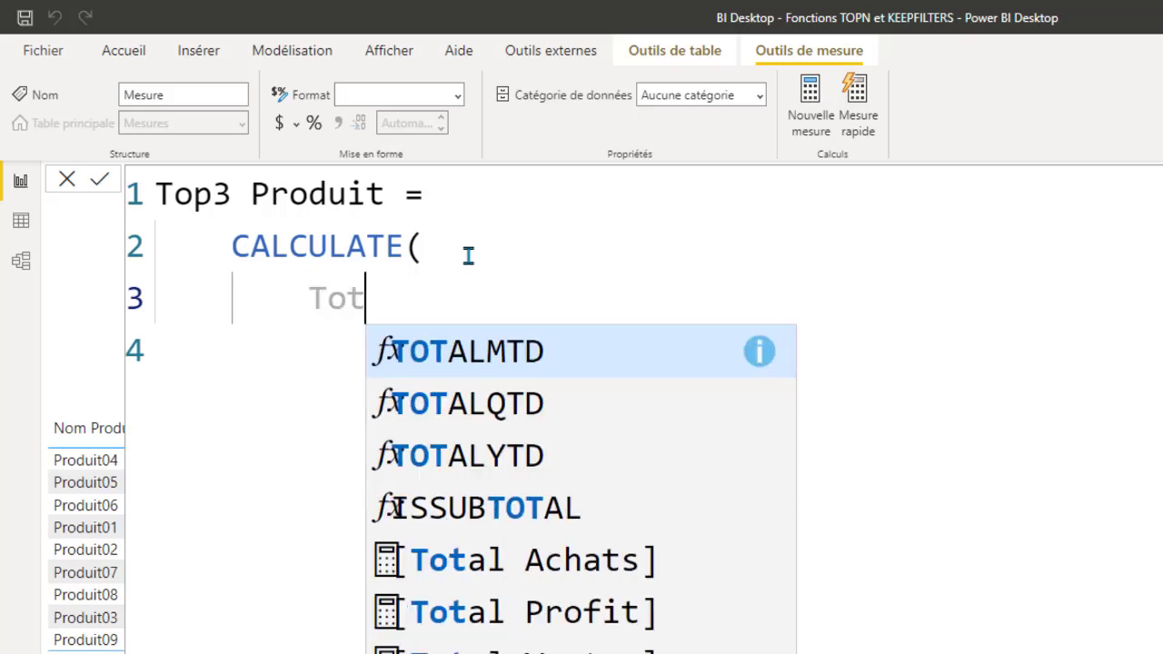
left_click(537, 647)
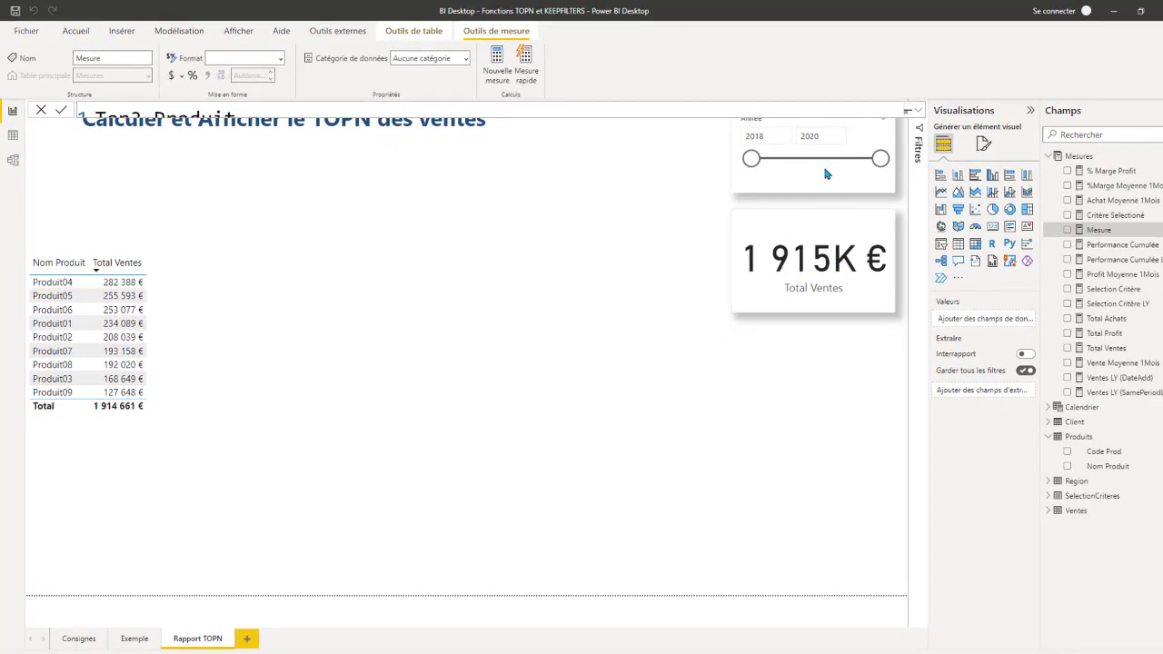
left_click(914, 110)
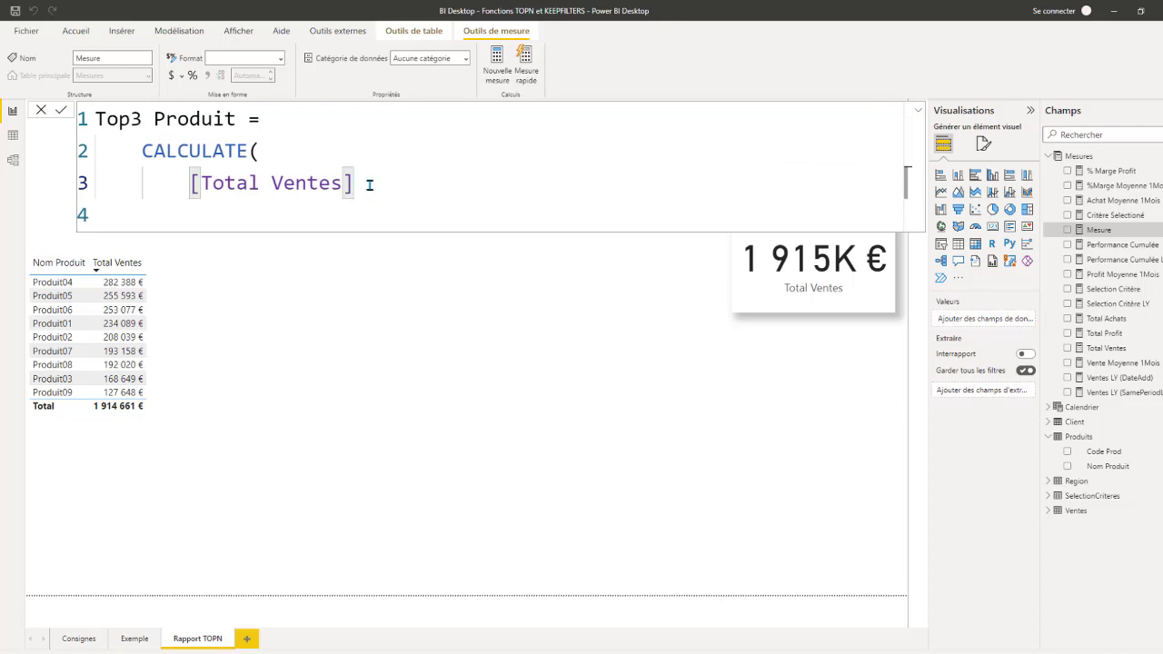
type(",")
key("shift+Return")
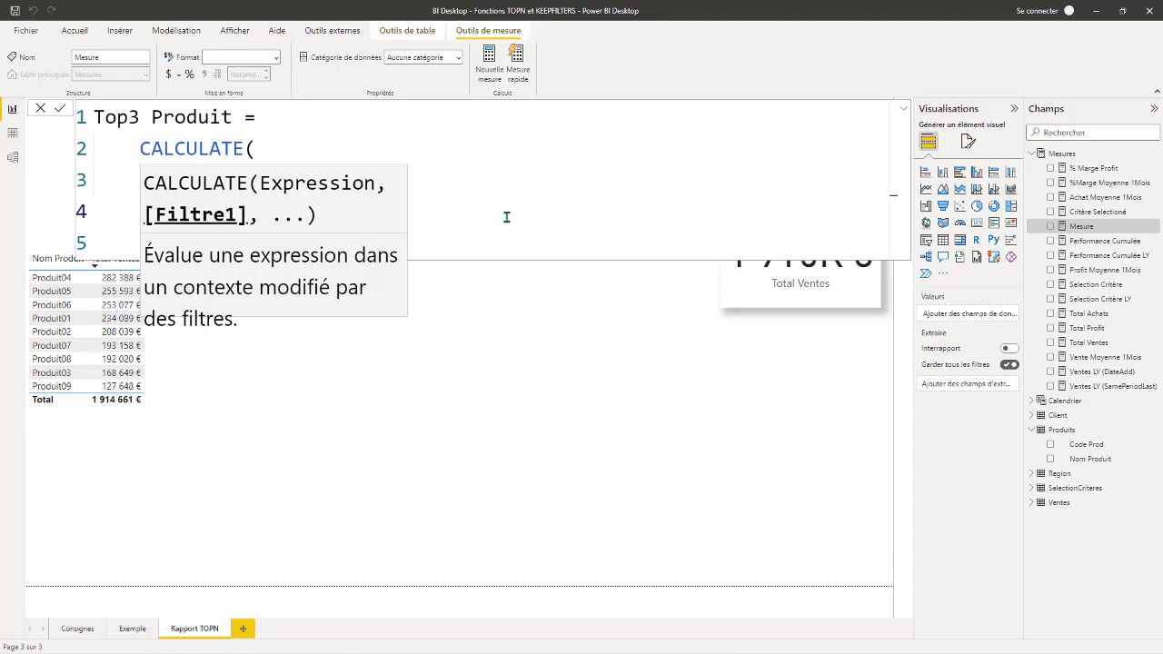
Add a TOPN function as the filter argument of CALCULATE and consult its description and syntax.
left_click(306, 202)
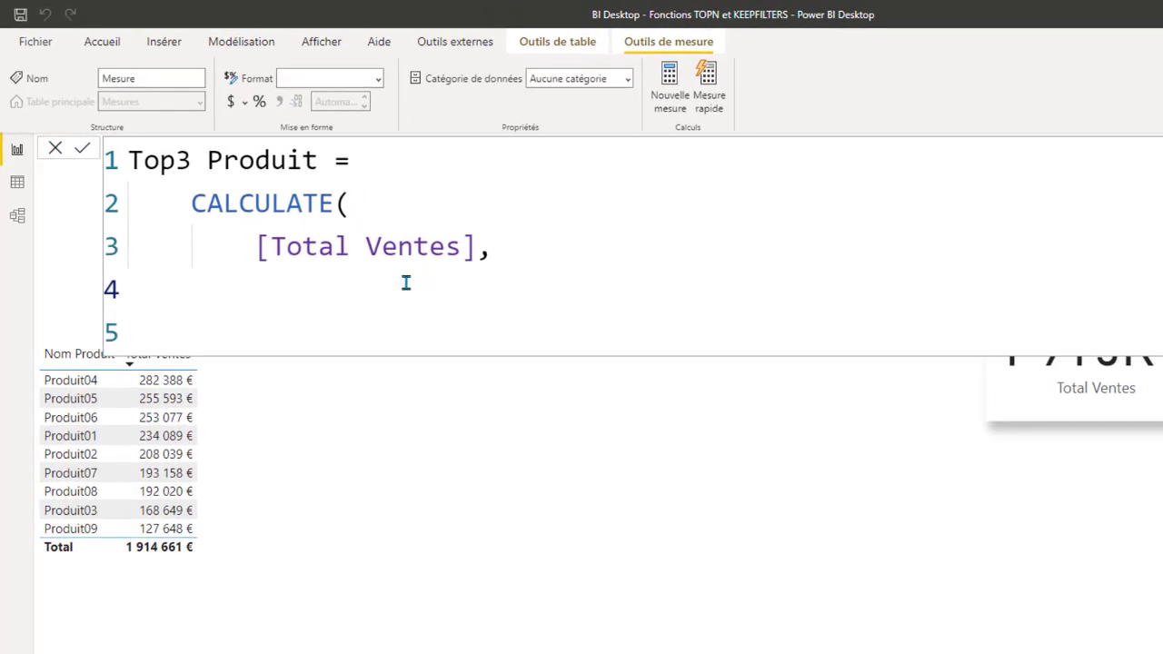
type("TOPN")
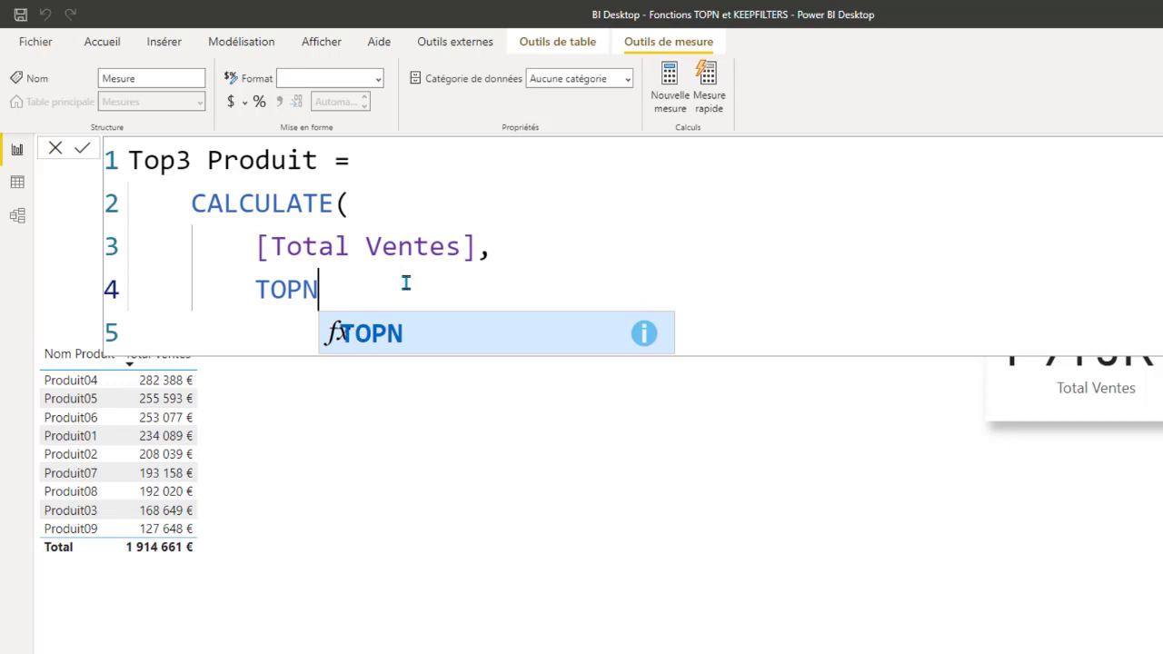
left_click(645, 334)
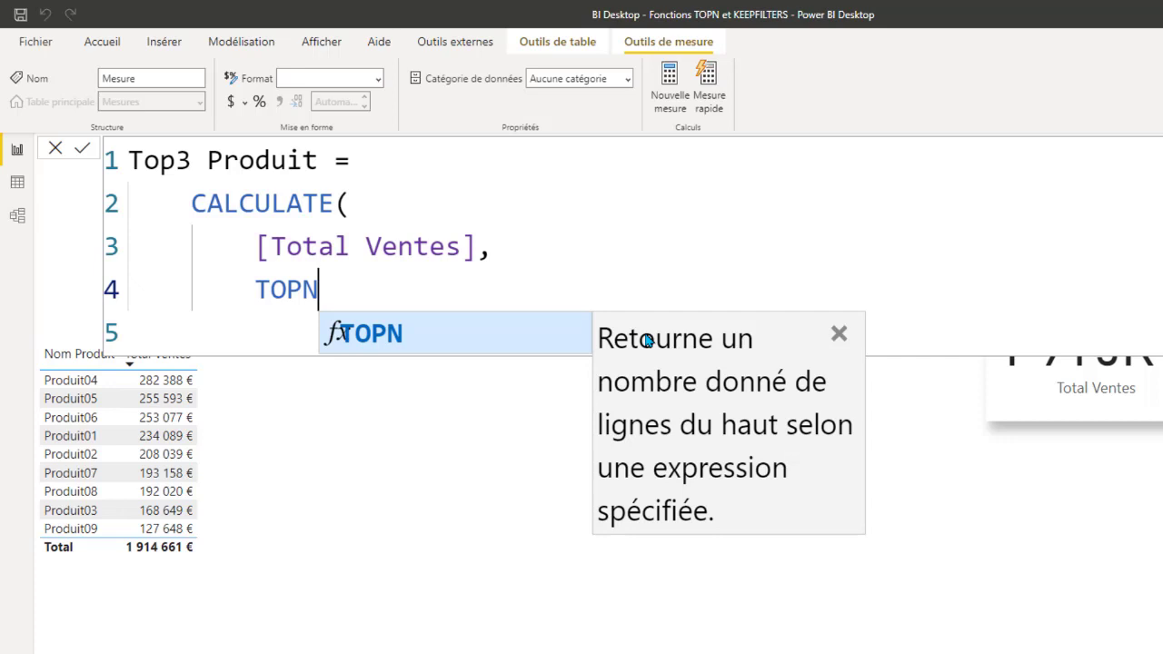
type("(")
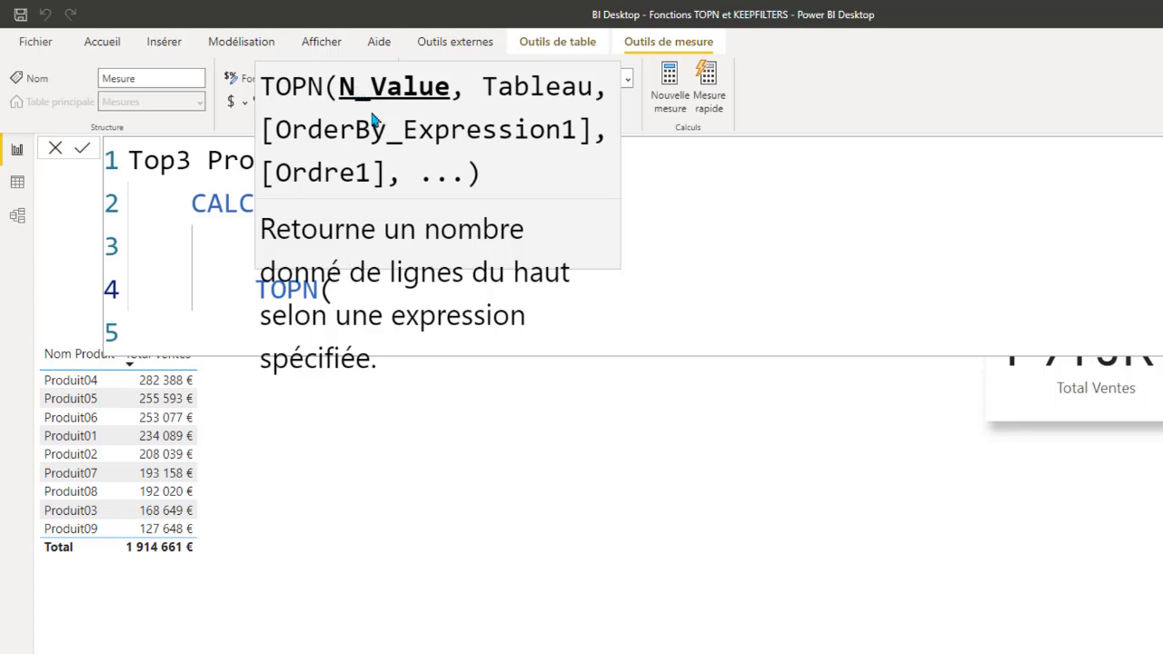
left_click(711, 233)
left_click(371, 283)
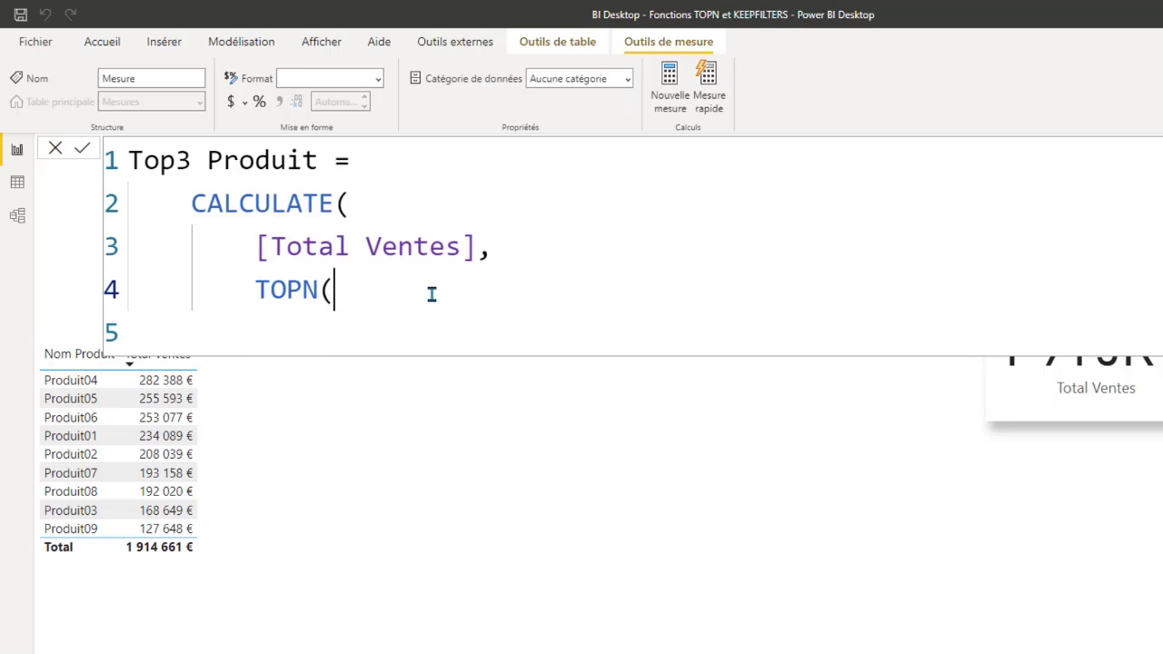
Enter 3 as TOPN's number of rows, on its own line below the function name.
left_click(372, 161)
left_click(345, 287)
type("3")
key("BackSpace")
key("Return")
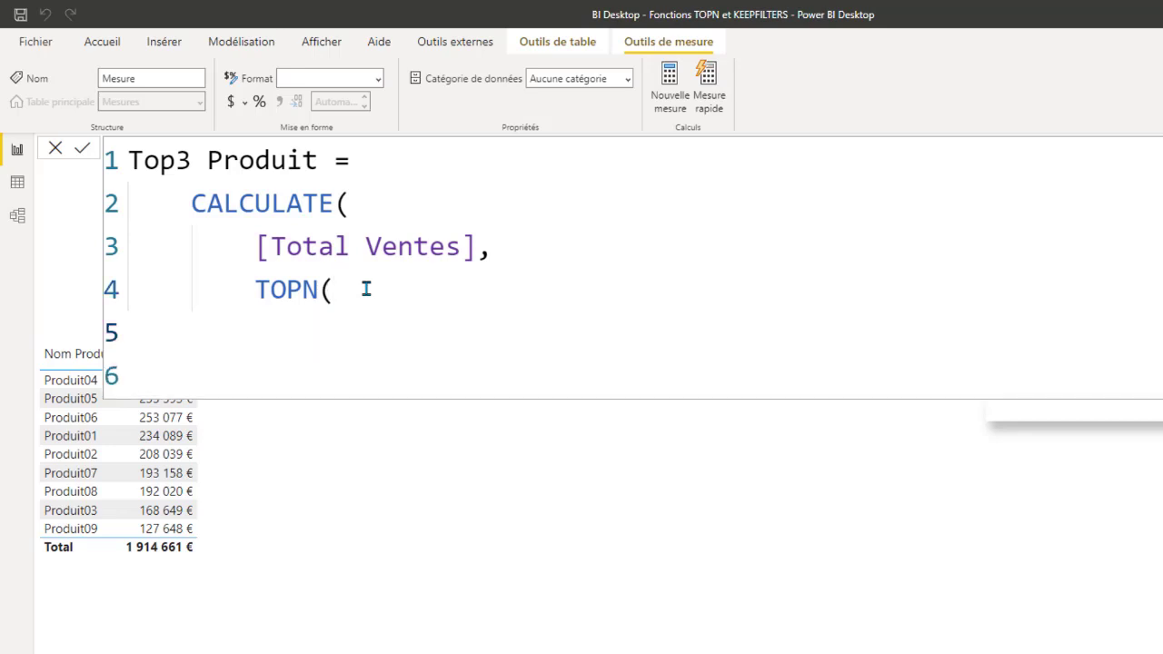
type("3,")
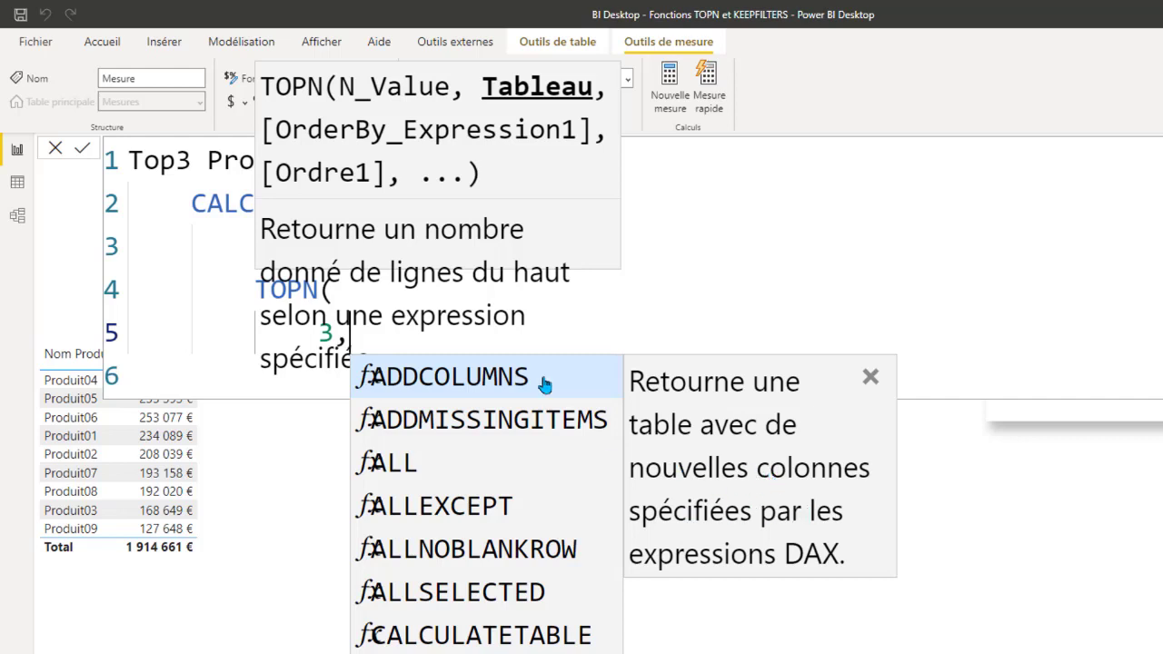
left_click(764, 259)
left_click(358, 334)
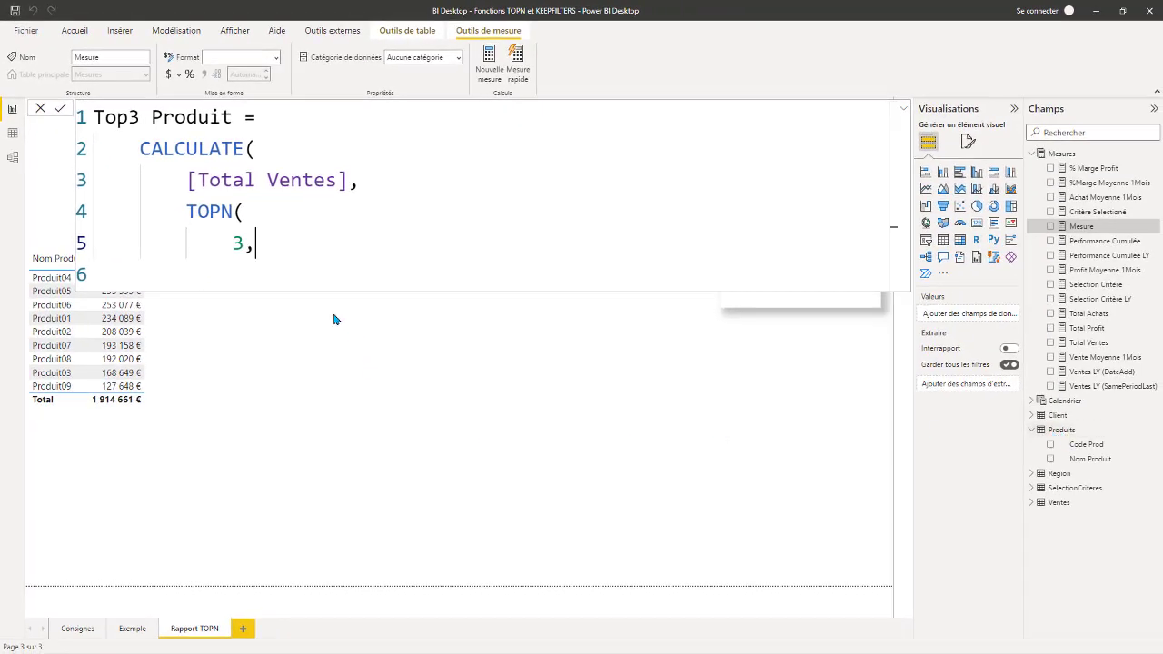
Enter the Produits table as TOPN's table argument on a new line, followed by a comma.
key("Return")
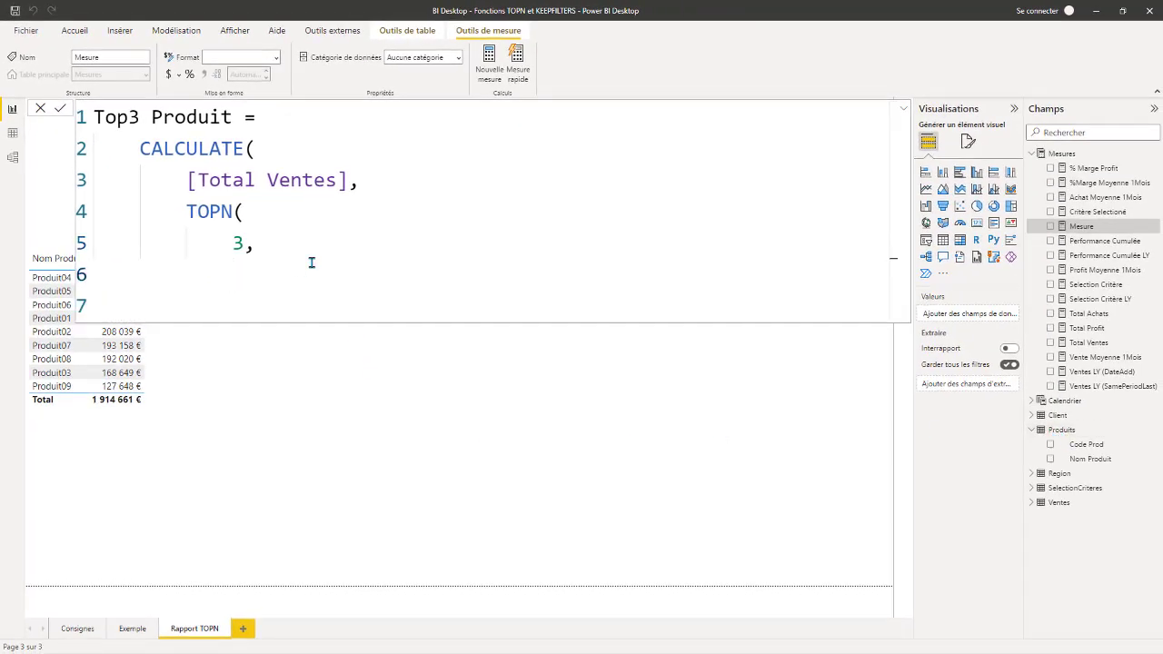
type("Pro")
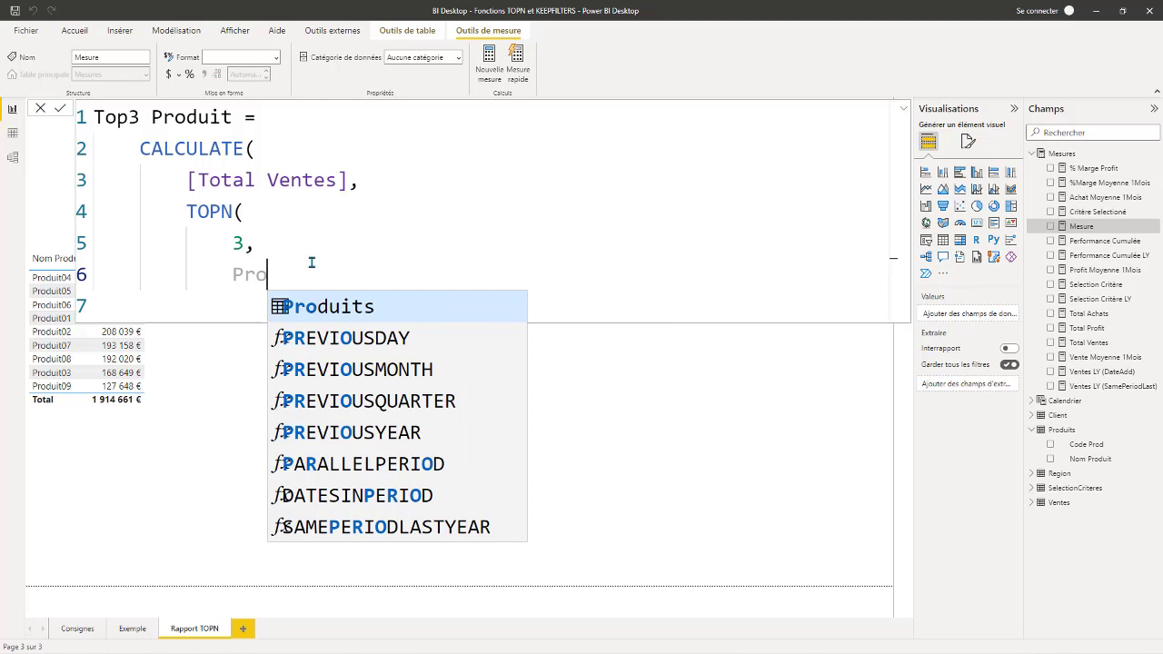
type("duits")
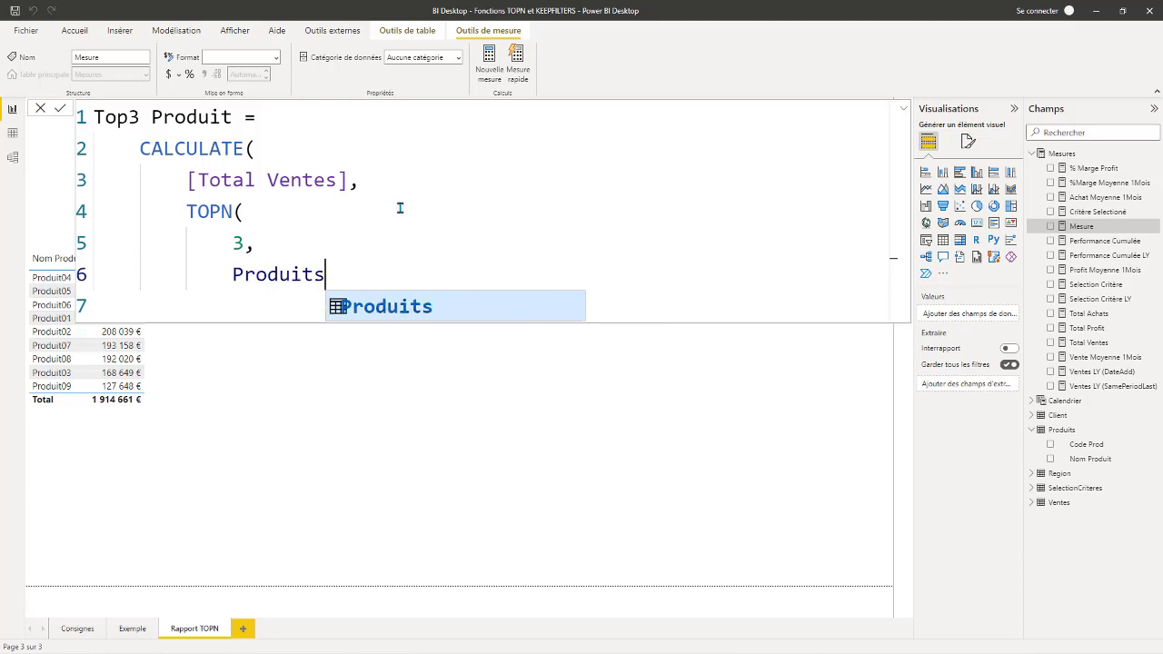
type(",")
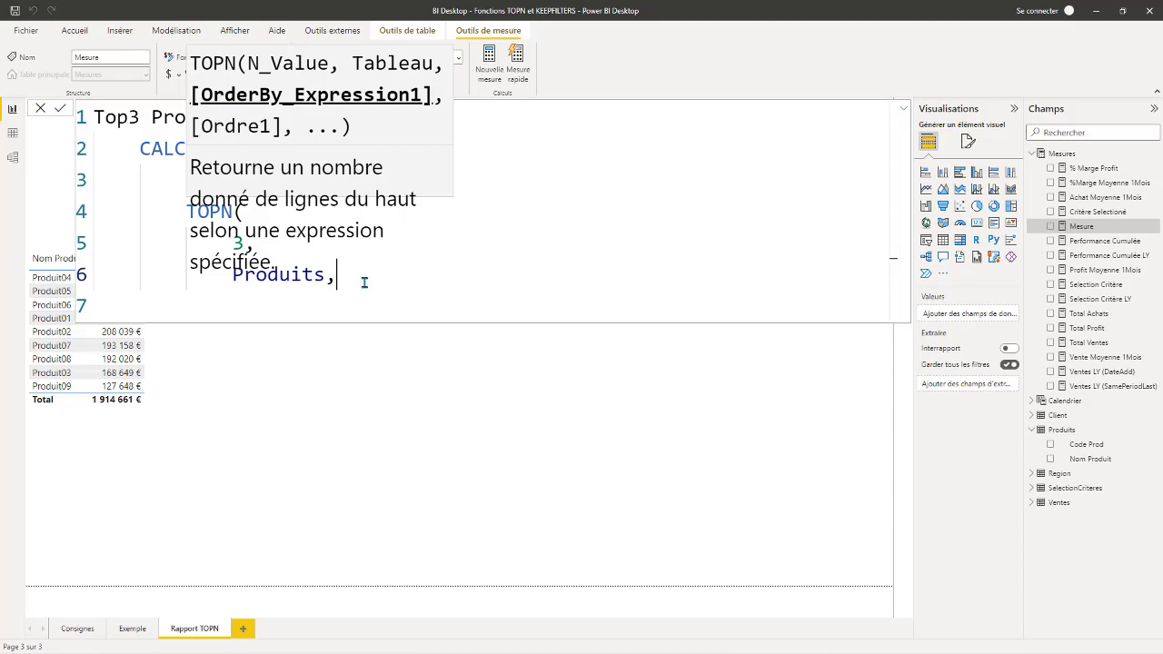
key("shift+Return")
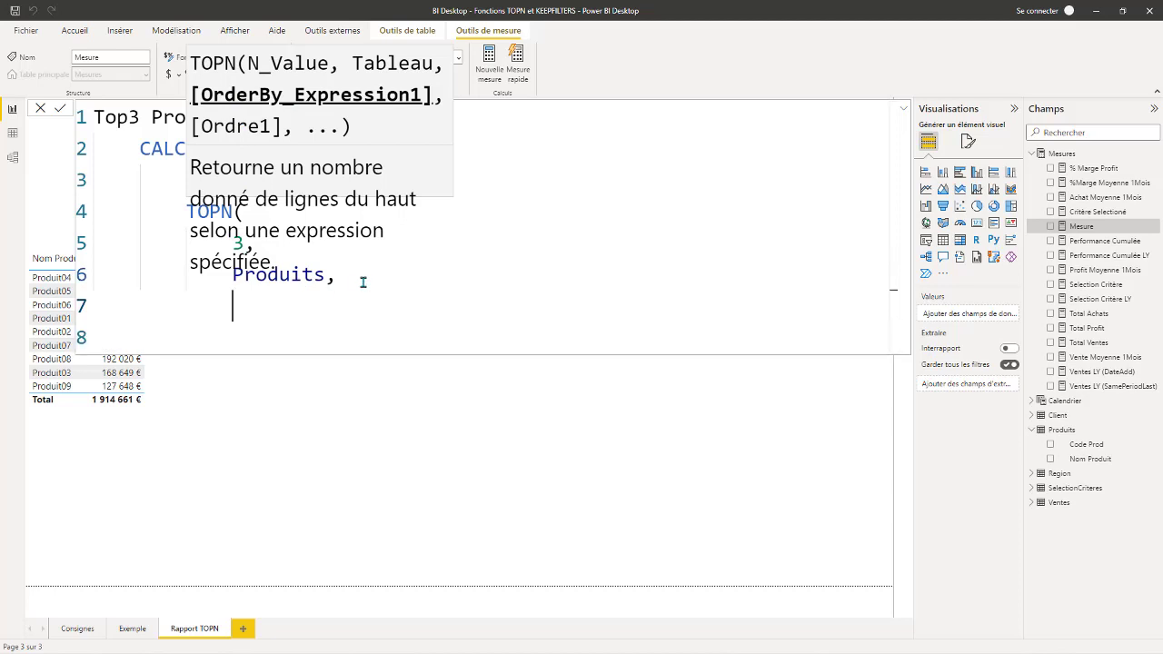
Add the [Total Ventes] measure as TOPN's order-by expression below Produits.
left_click(308, 337)
left_click(270, 304)
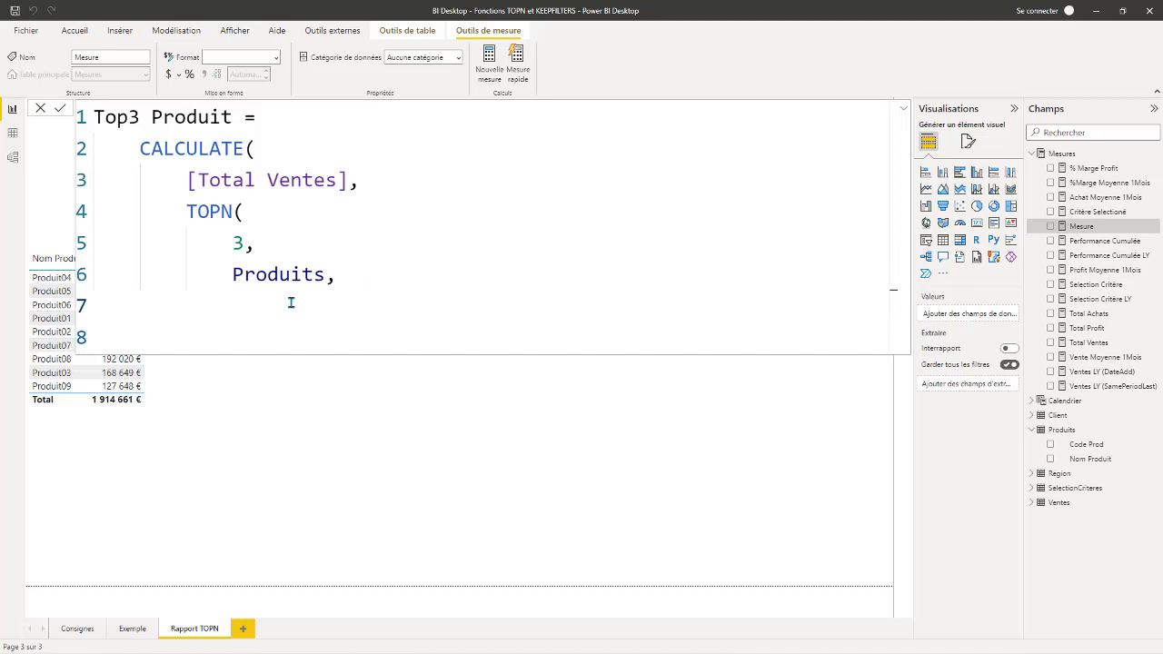
type("Tot")
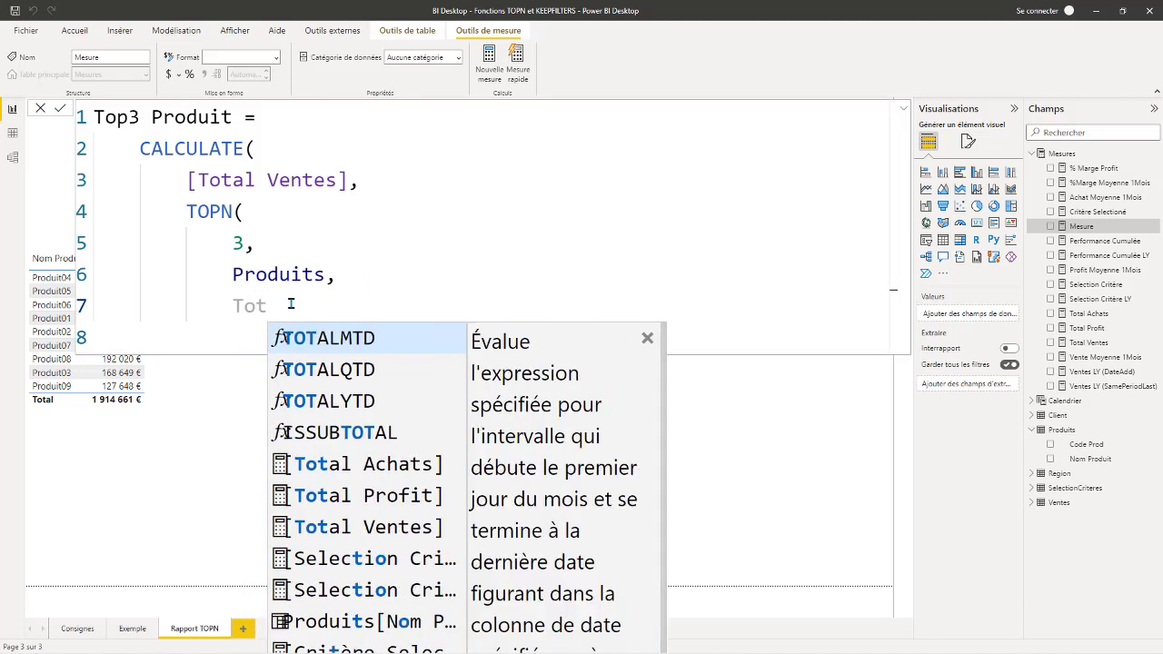
left_click(368, 530)
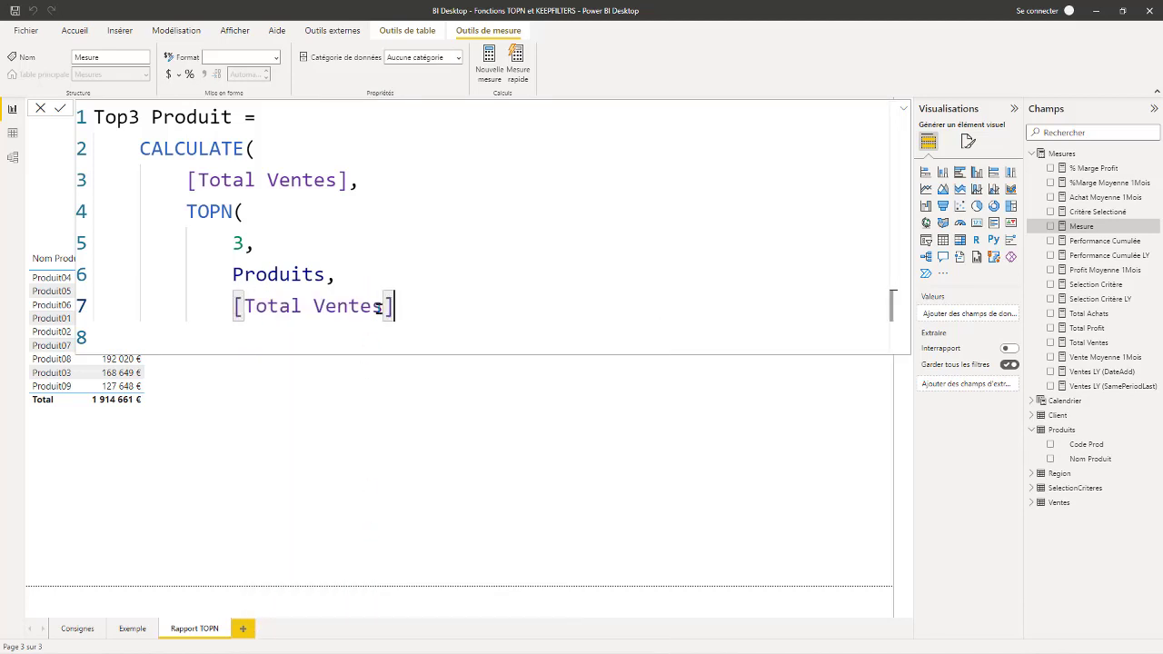
Close the TOPN and CALCULATE functions, each with its parenthesis on its own line below [Total Ventes].
left_click(441, 274)
left_click(421, 308)
key("shift+Return")
key("BackSpace")
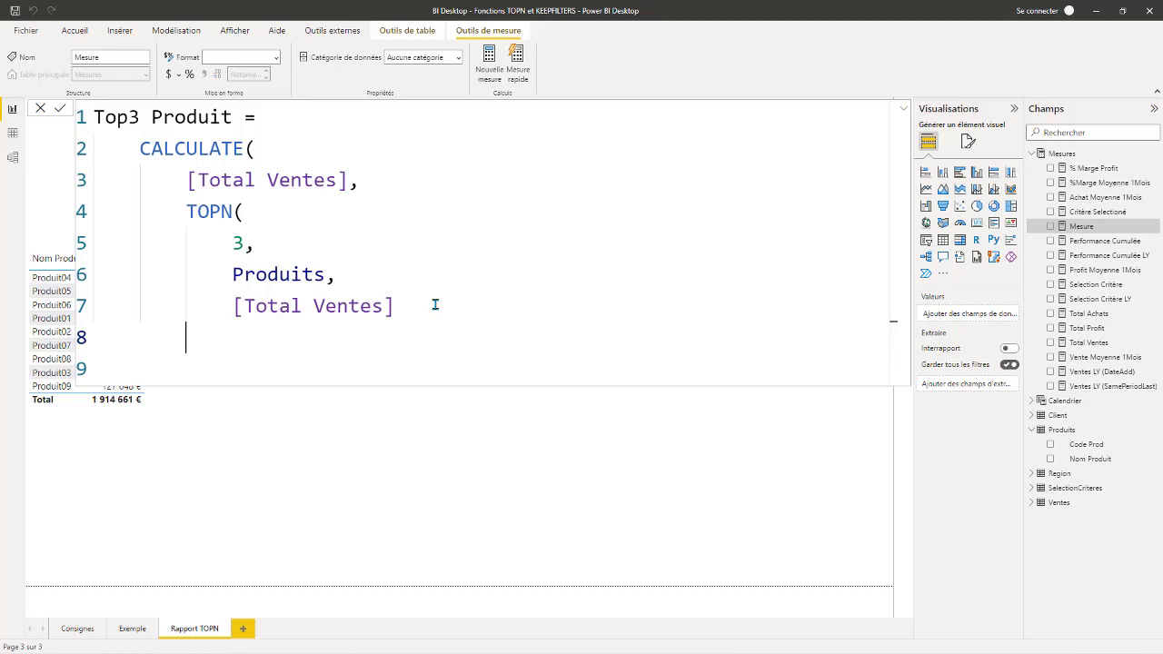
type(")")
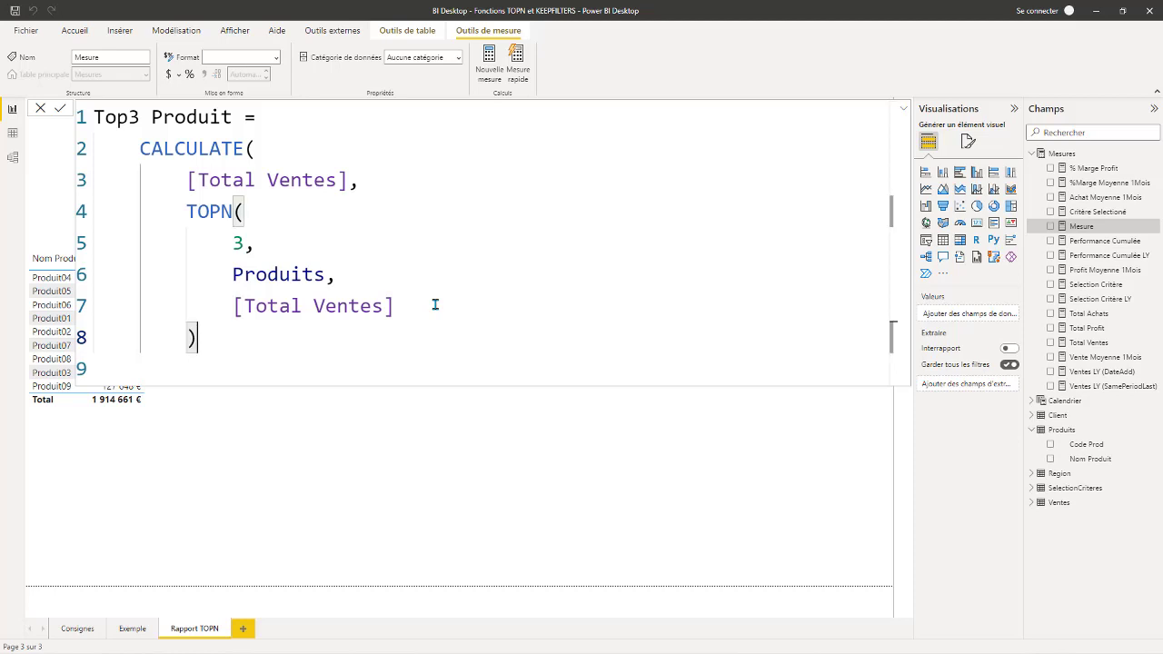
key("shift+Return")
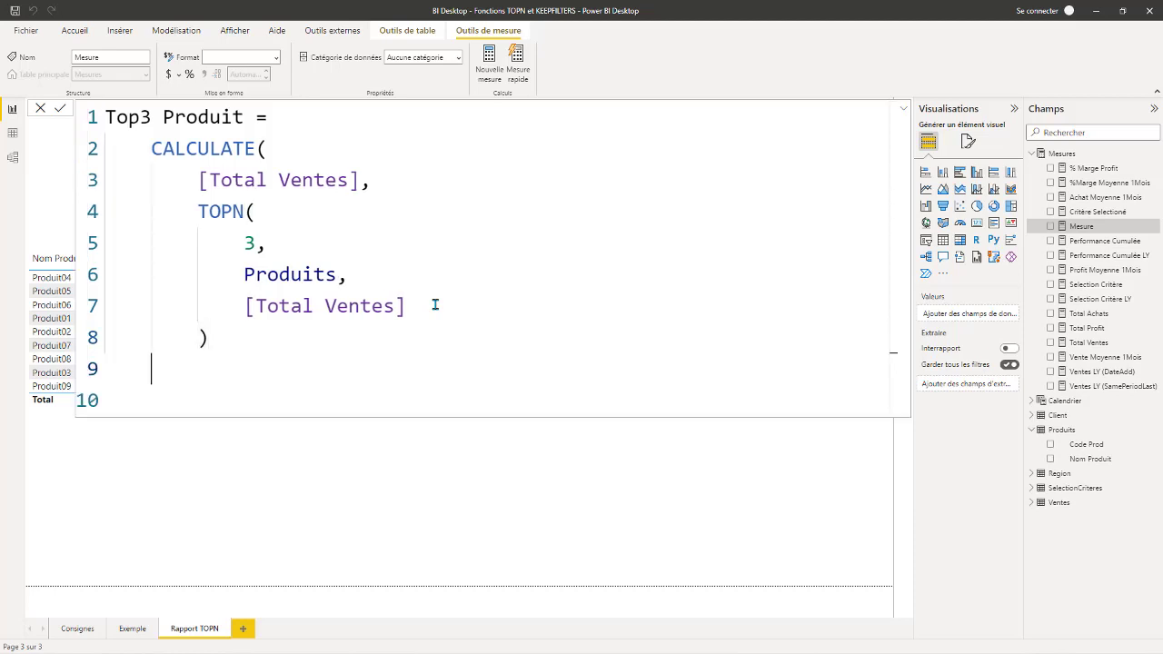
type("°")
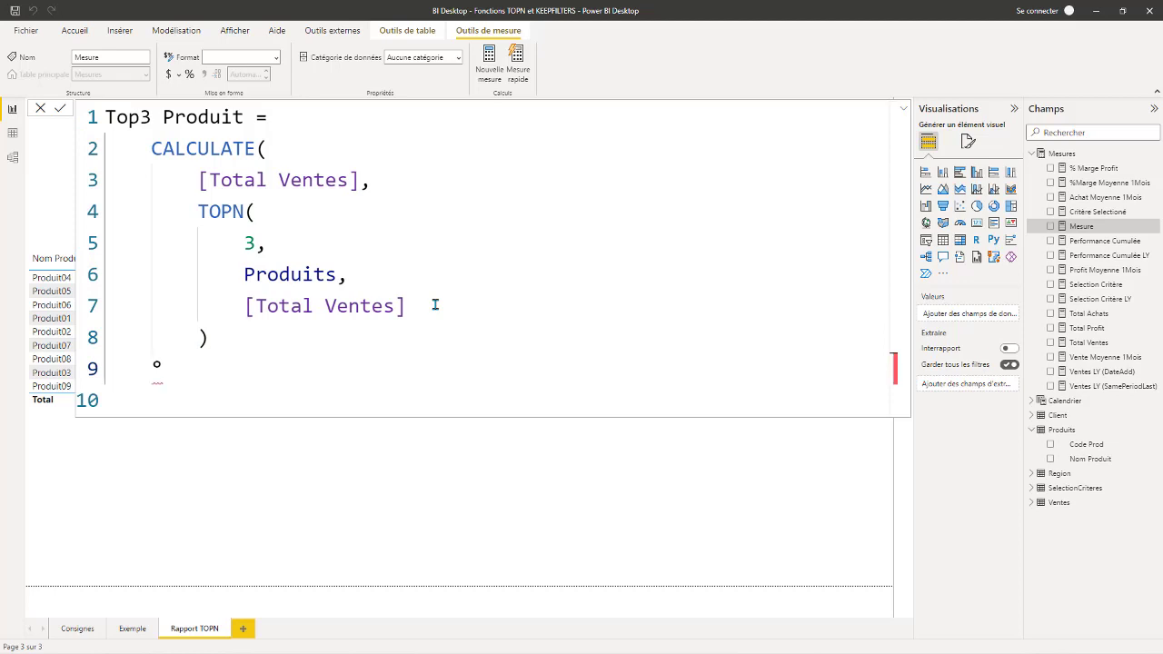
key("BackSpace")
type("°")
key("BackSpace")
type(")")
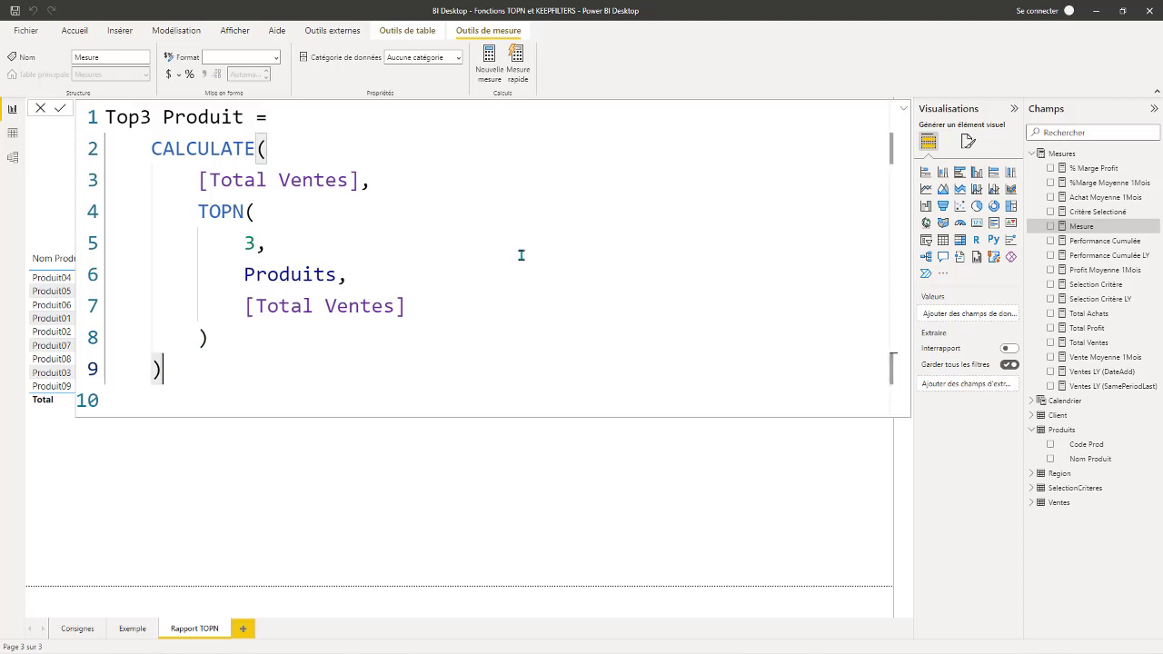
Validate the Top3 Produit measure and add it as a third column to the product sales table, widening the table slightly.
left_click(424, 240)
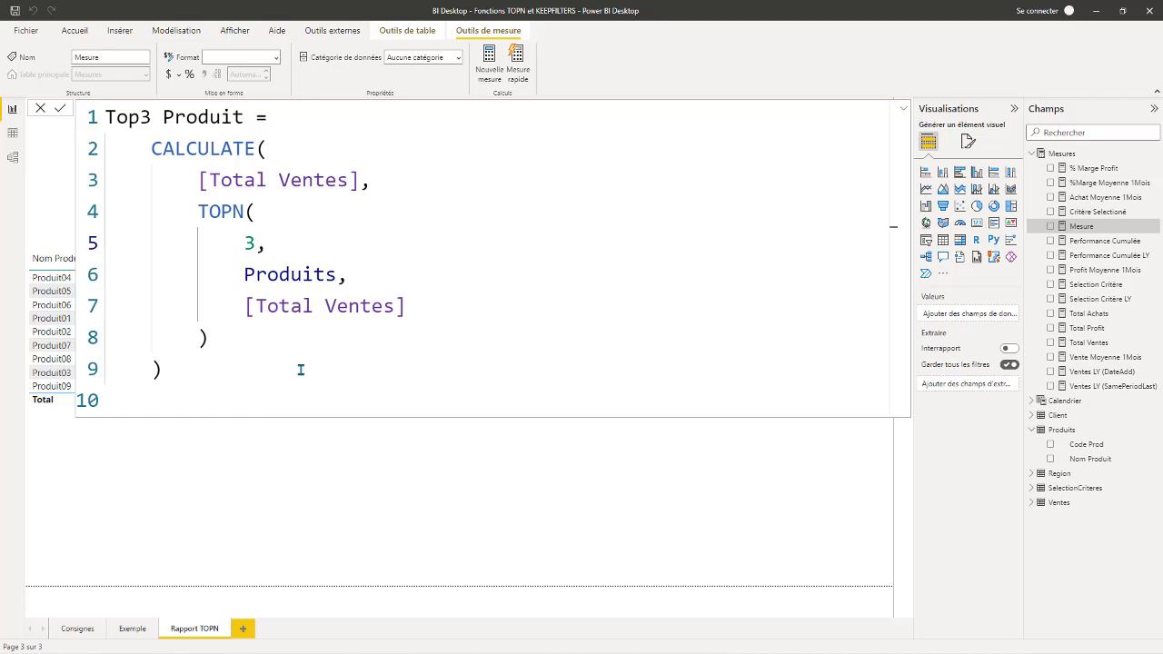
left_click(905, 111)
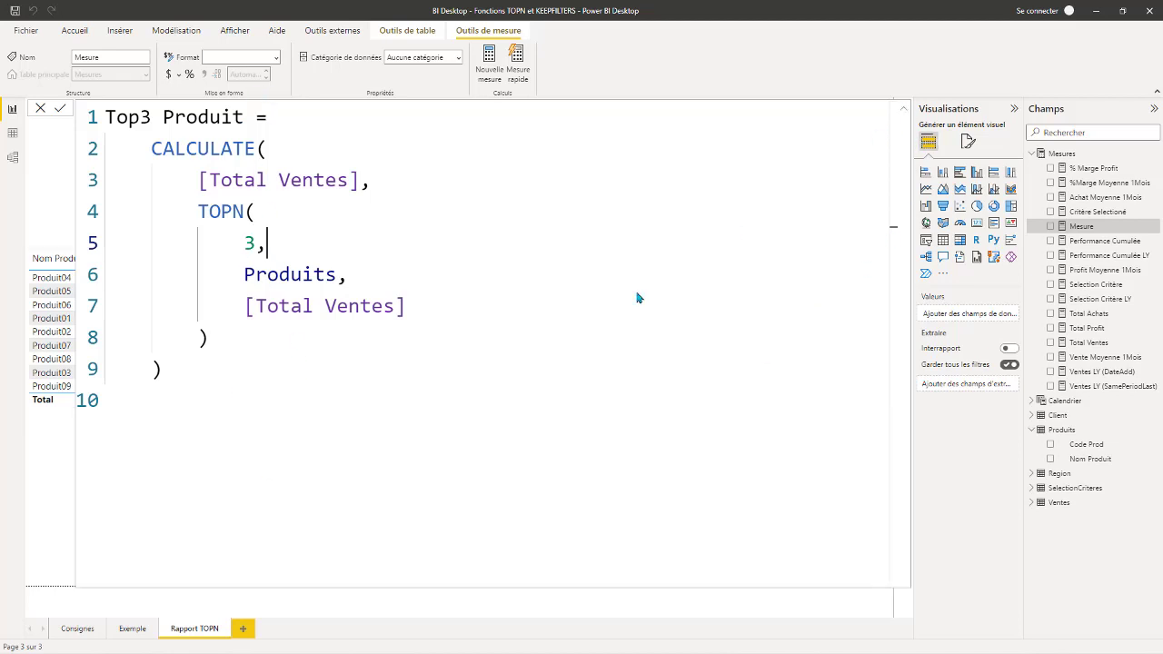
left_click(904, 109)
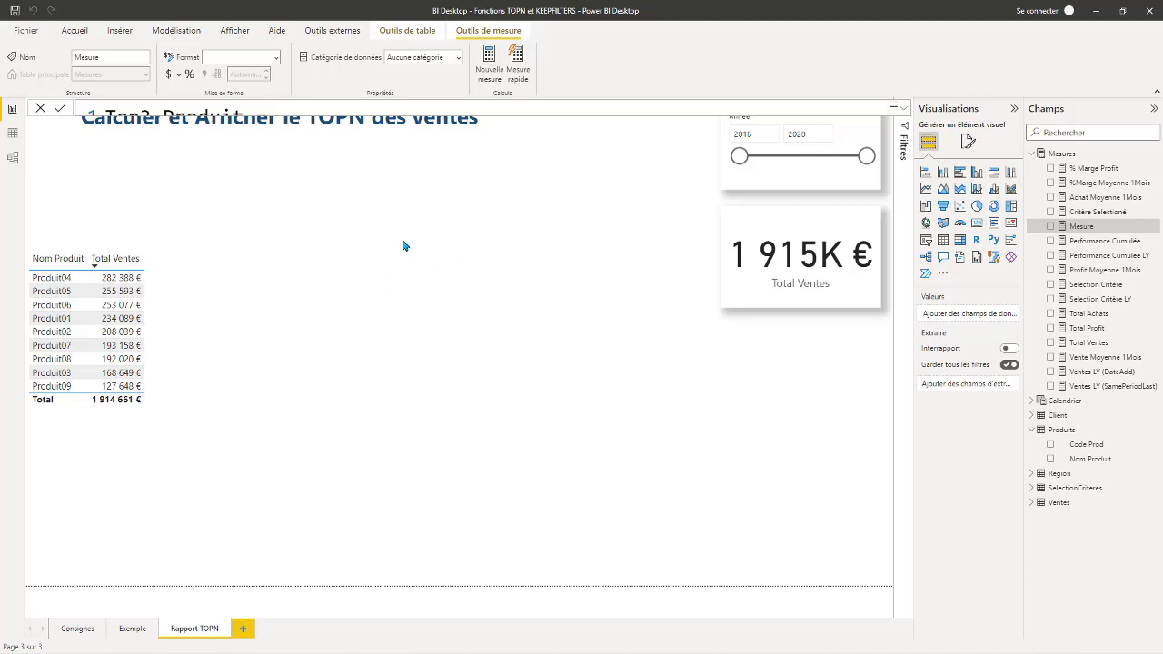
key("Return")
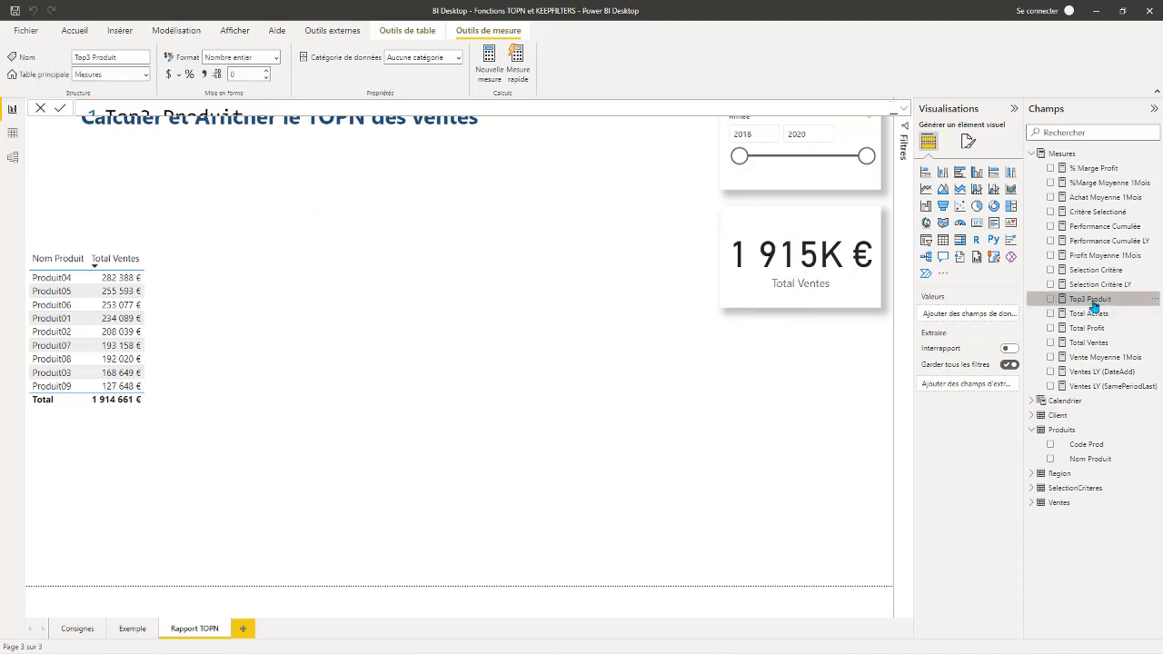
left_click_drag(1094, 309, 199, 332)
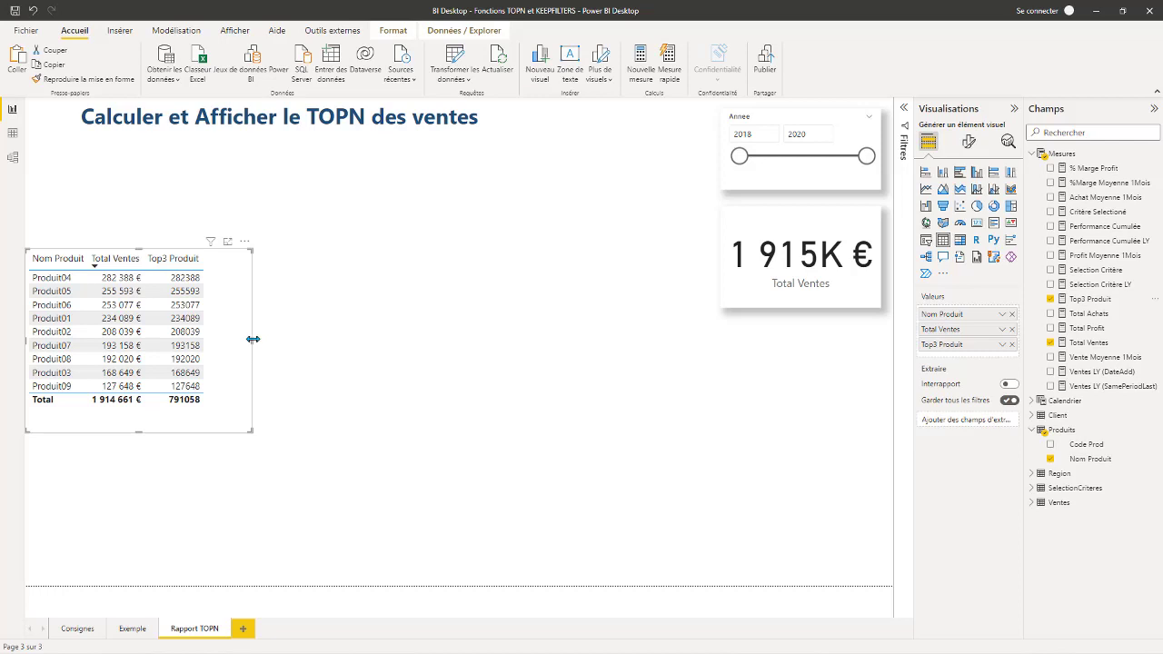
left_click_drag(262, 344, 266, 343)
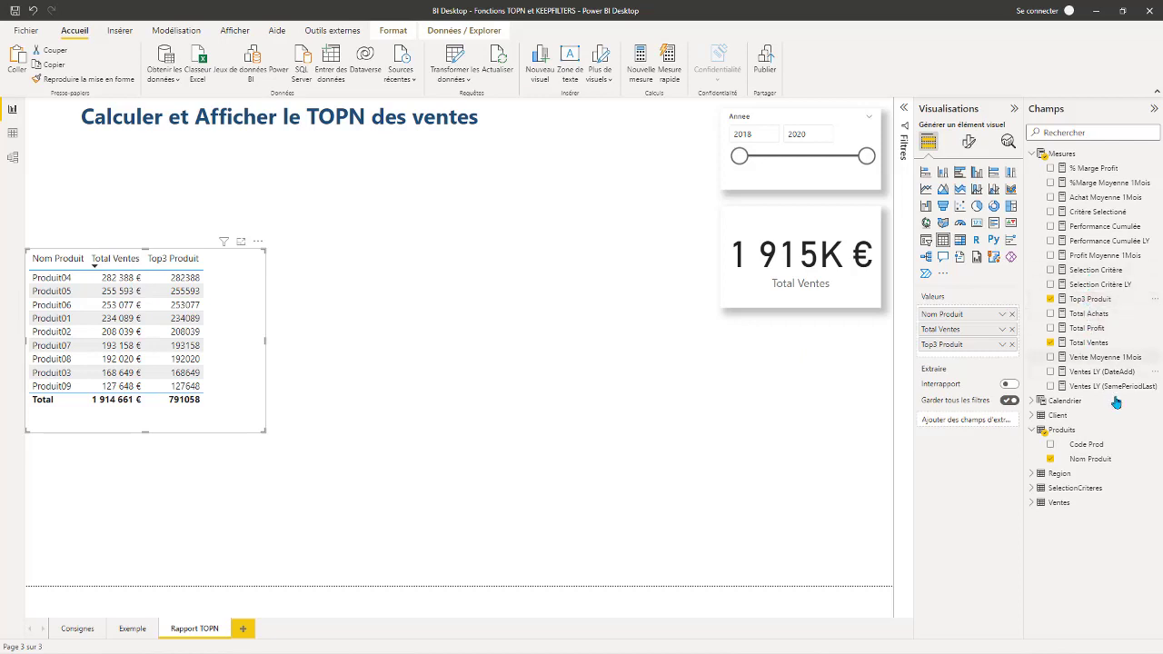
Create a Nom Produit slicer in the empty area between the table and the Total Ventes card, tall enough for all products.
left_click_drag(1087, 465, 547, 249)
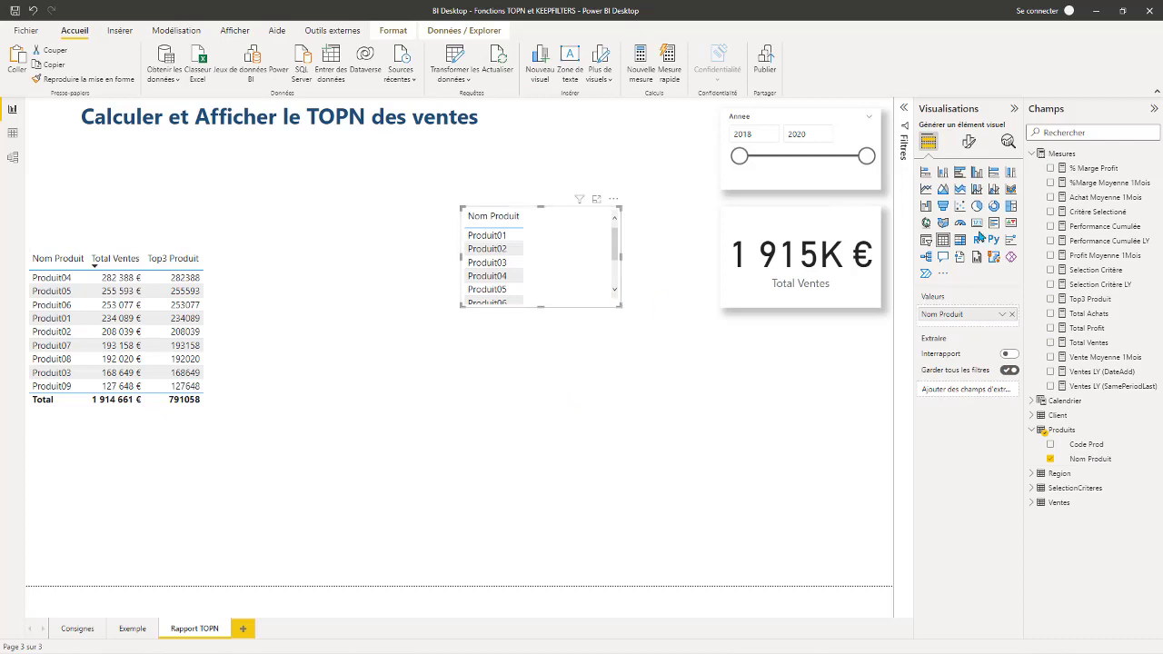
left_click(926, 241)
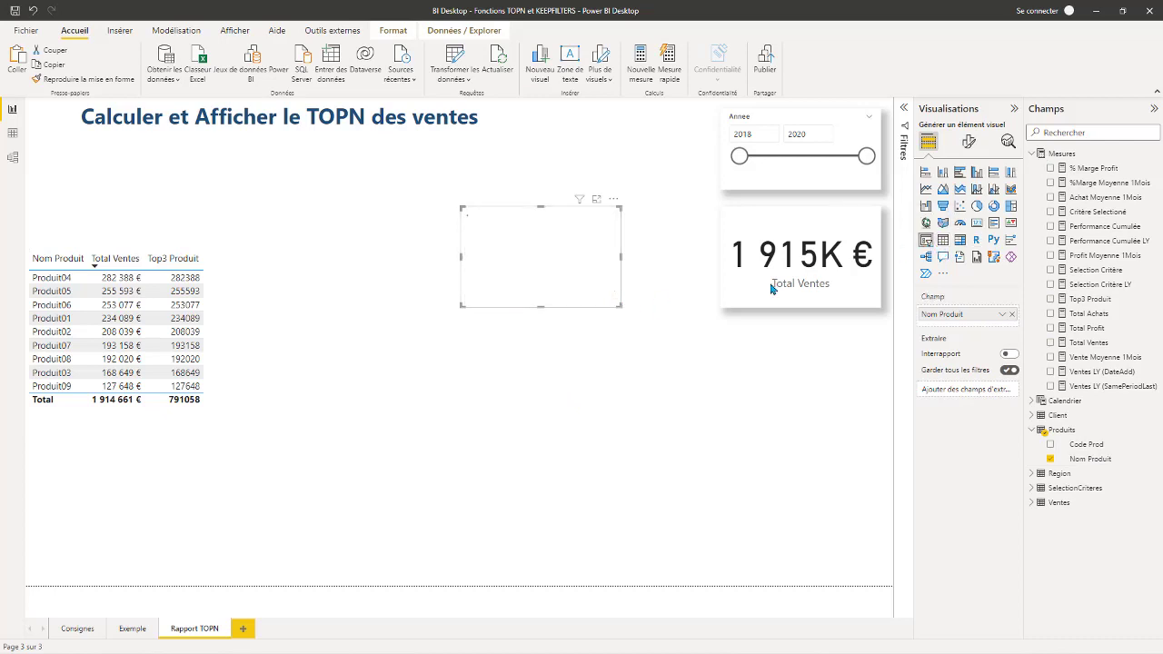
left_click_drag(625, 333, 622, 358)
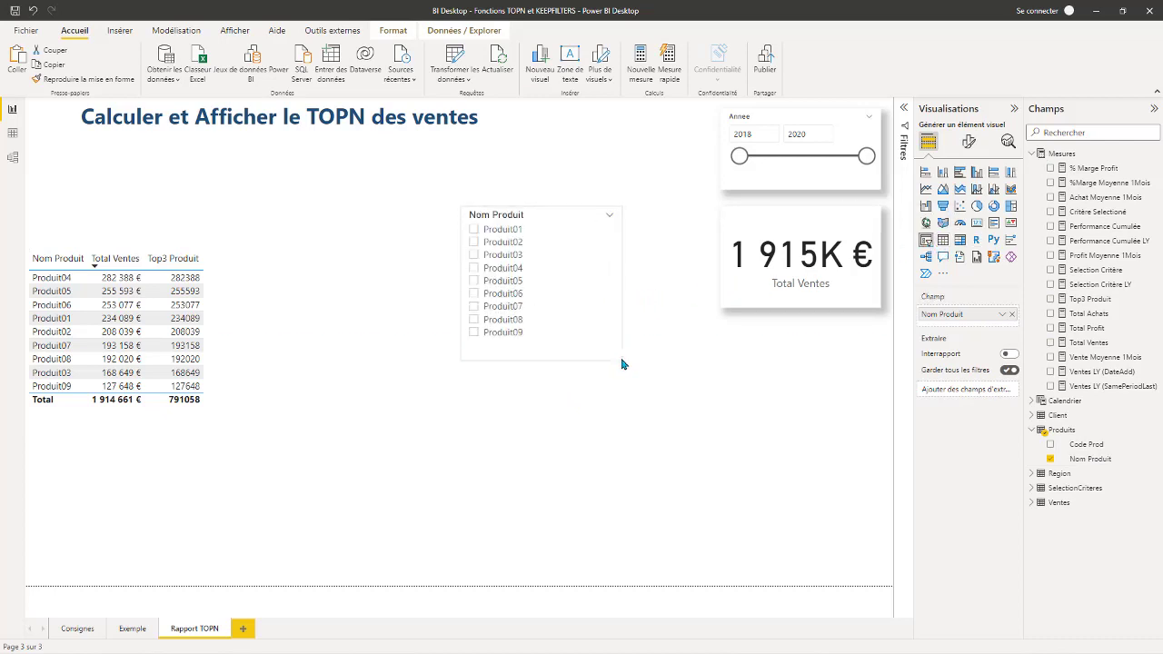
Filter the report by Produit04, by Produit05, and by Produit04, Produit05 and Produit06 together, and delete the Nom Produit slicer.
left_click(473, 269)
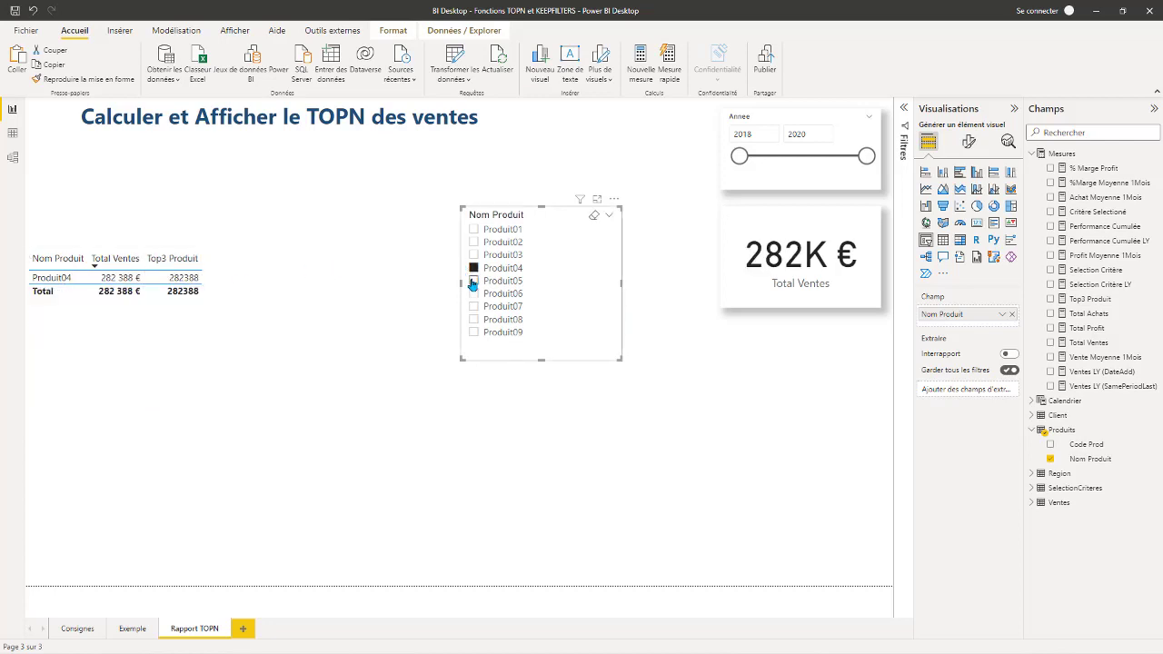
left_click(473, 280)
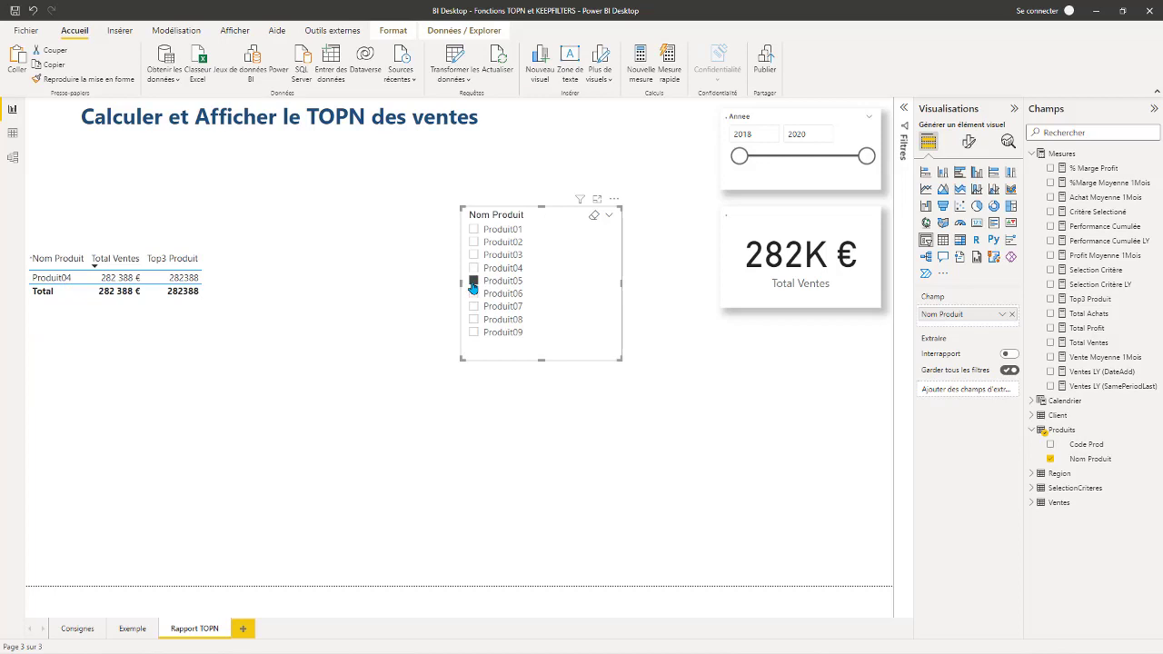
left_click(593, 216)
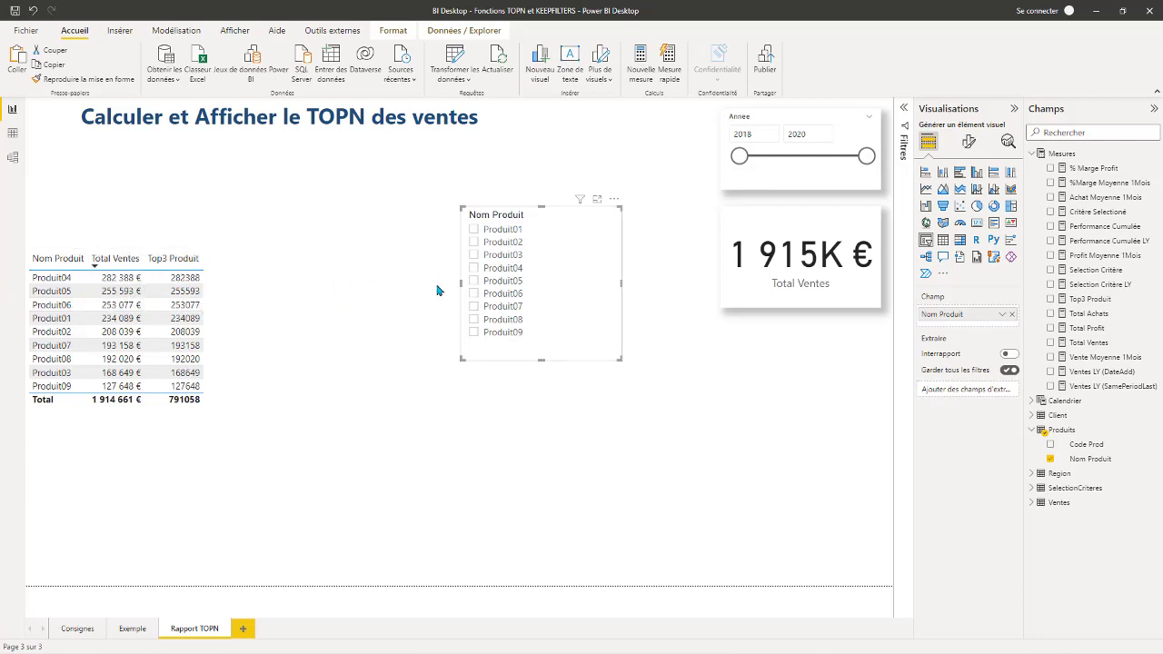
left_click(473, 268)
left_click(473, 281)
left_click(472, 293)
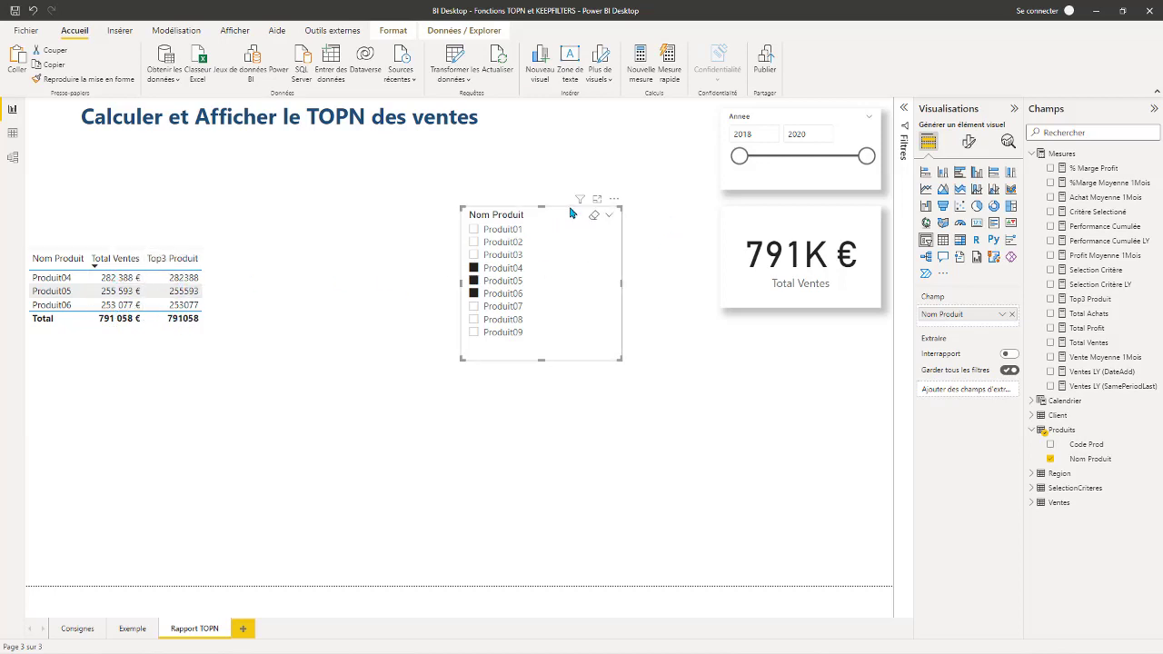
key("Delete")
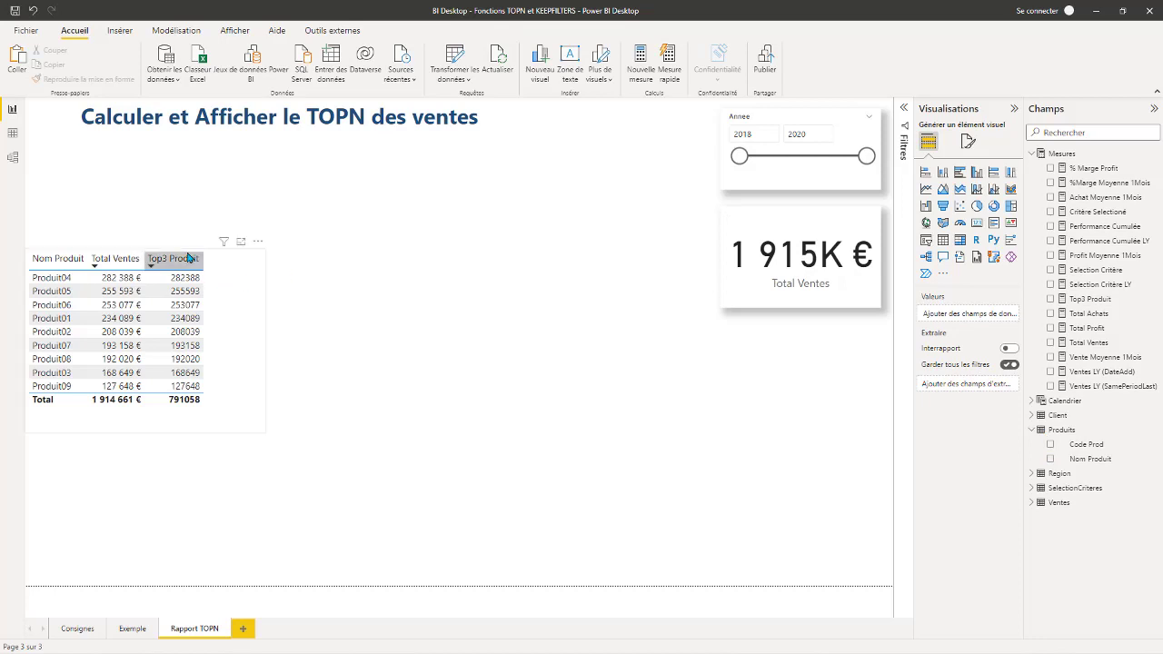
Format the Top3 Produit measure as euro currency and place it in a new visual below the Total Ventes card.
left_click(1091, 300)
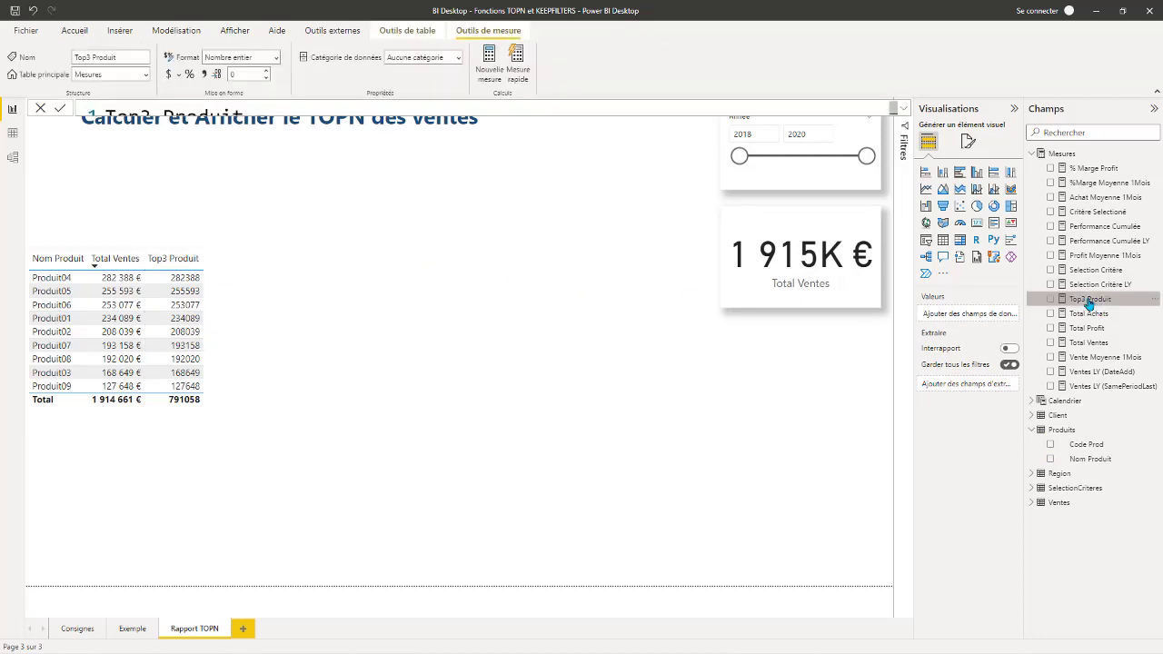
left_click(181, 78)
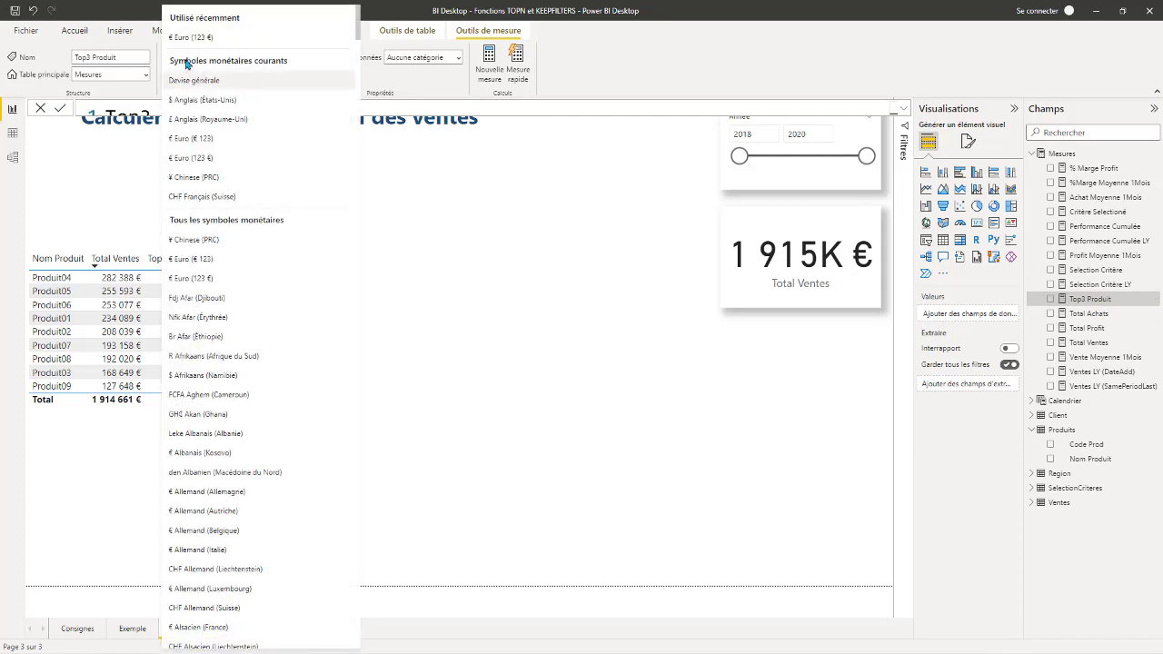
left_click(191, 109)
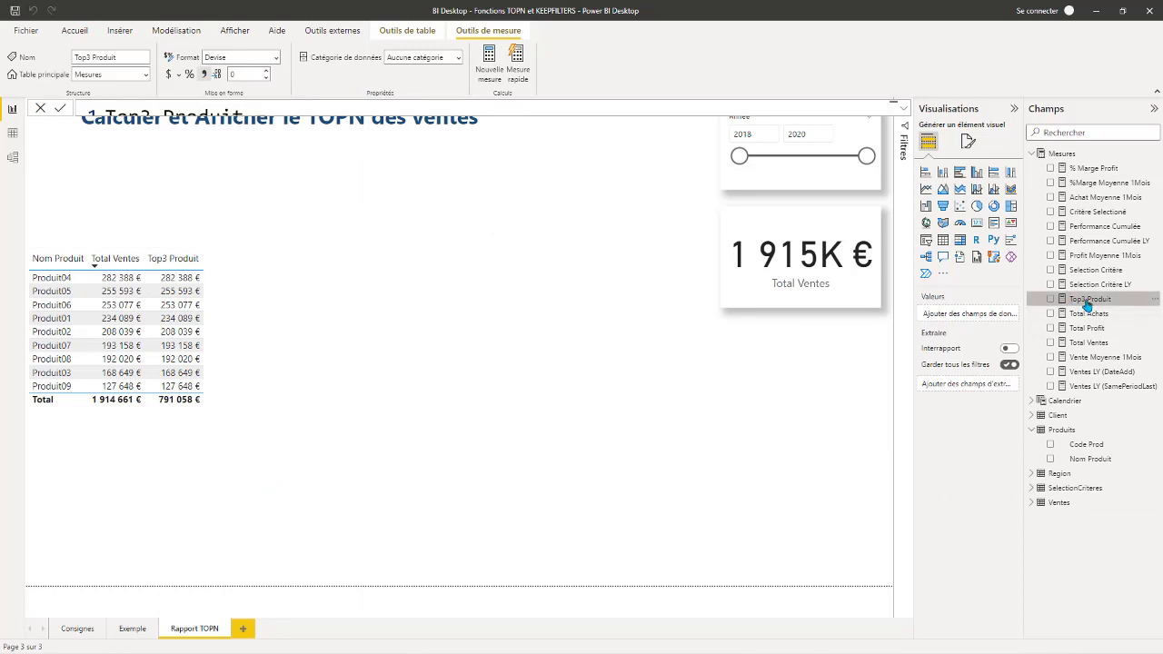
left_click_drag(1086, 306, 792, 395)
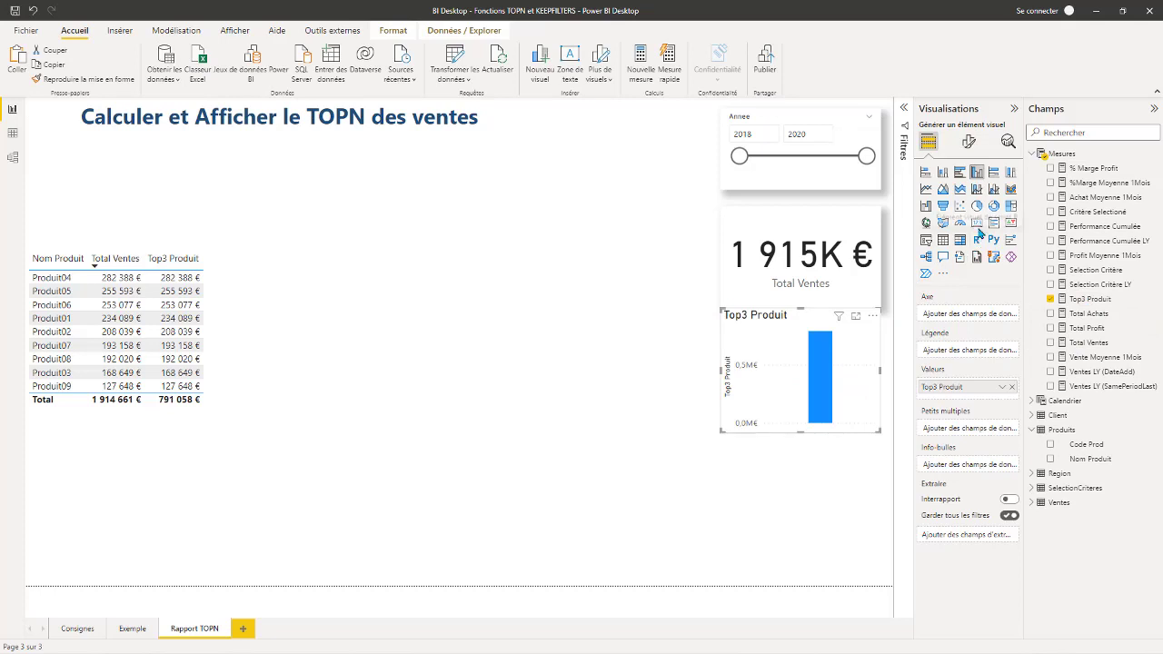
left_click(509, 263)
left_click(977, 224)
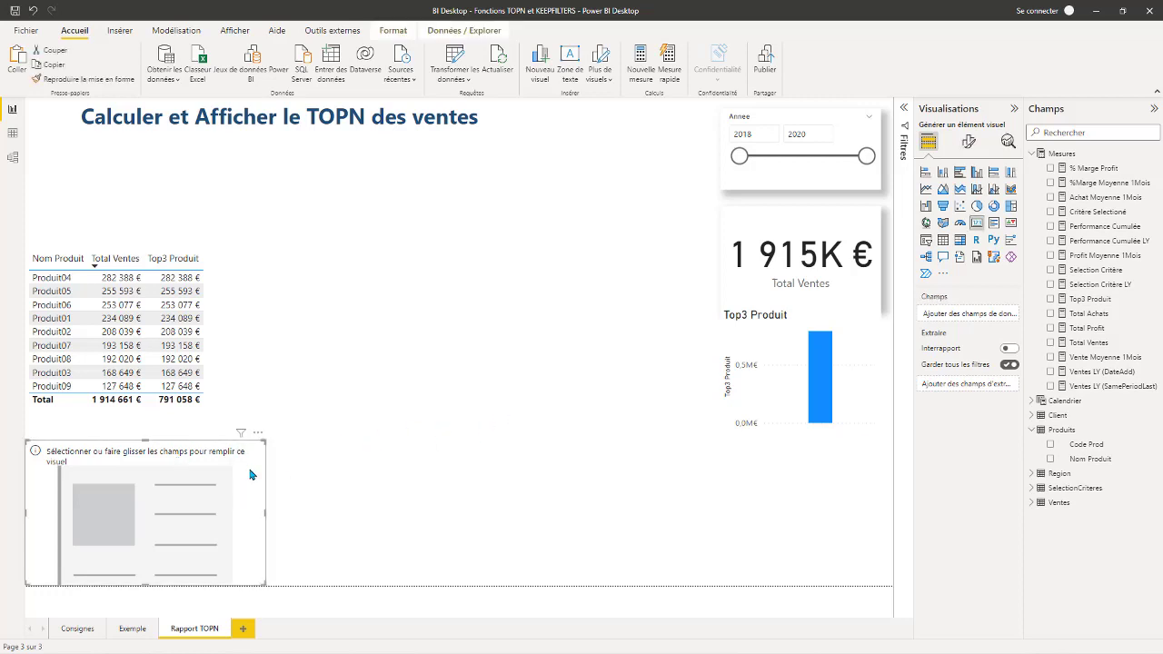
key("Delete")
Convert the Top3 Produit column chart into a card and fit it below the Total Ventes card.
left_click(747, 375)
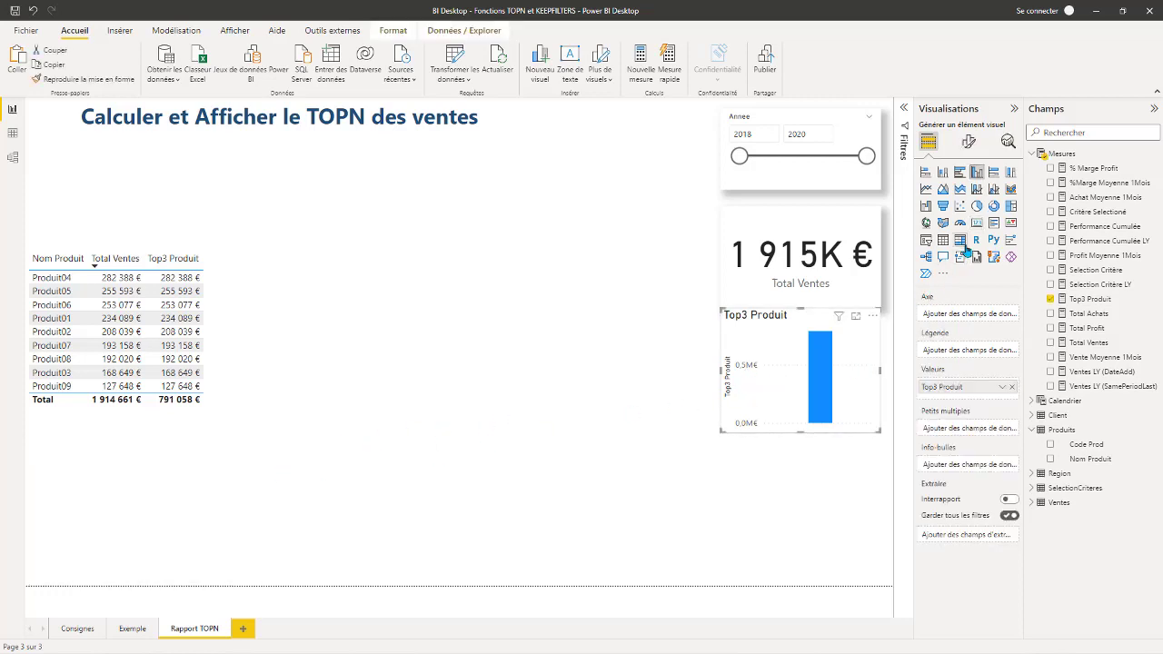
left_click(978, 228)
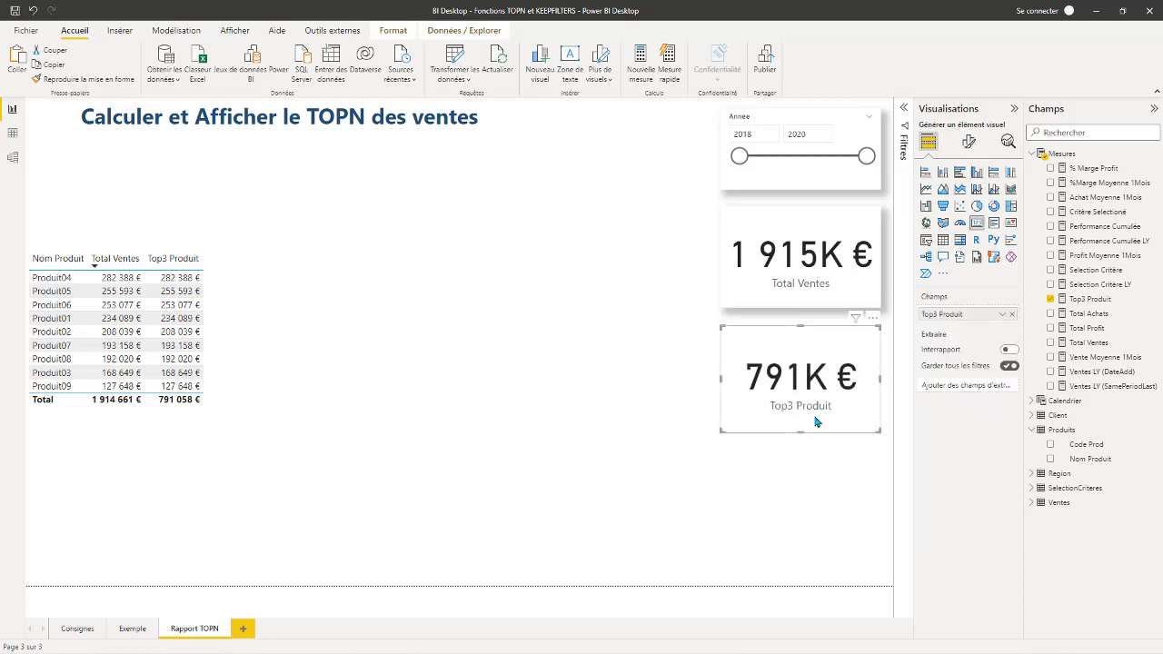
left_click_drag(830, 438, 829, 438)
Turn on the shadow effect (Ombre) for the Top3 Produit card and deselect it.
left_click(967, 146)
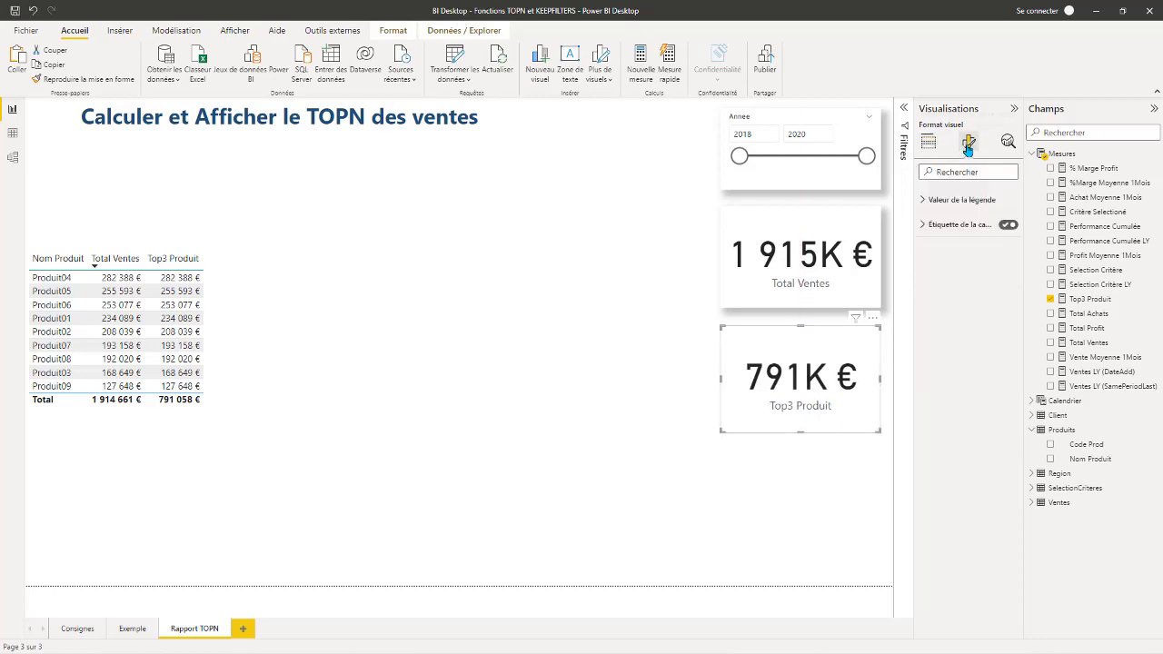
left_click(981, 201)
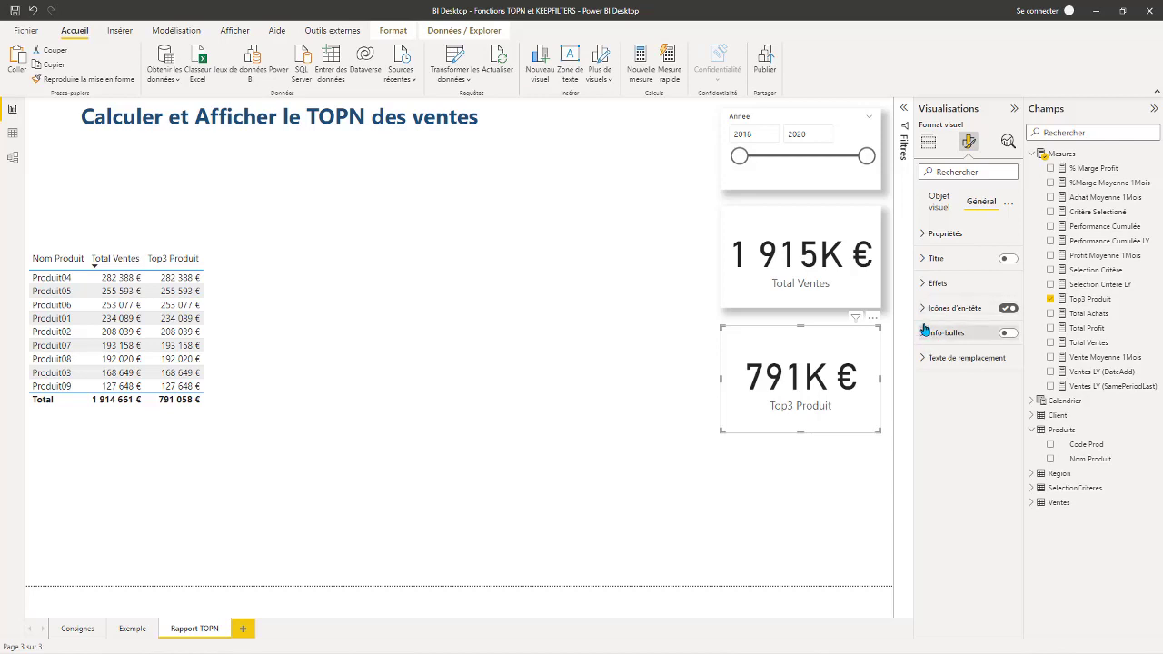
left_click(929, 284)
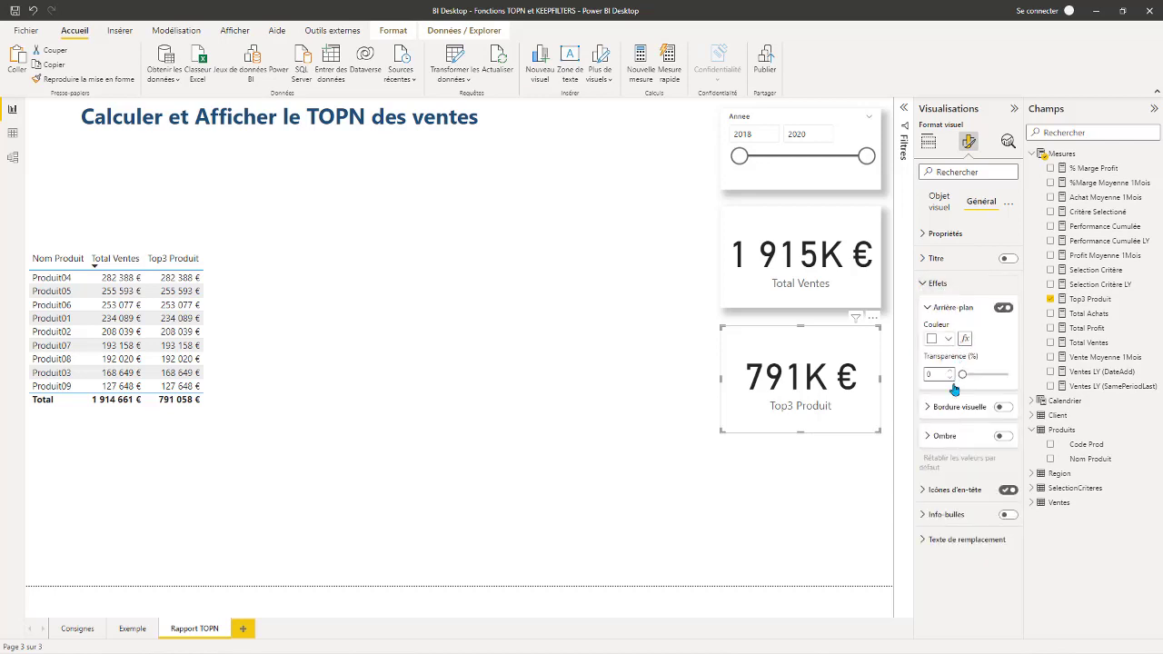
left_click(1003, 438)
left_click(626, 395)
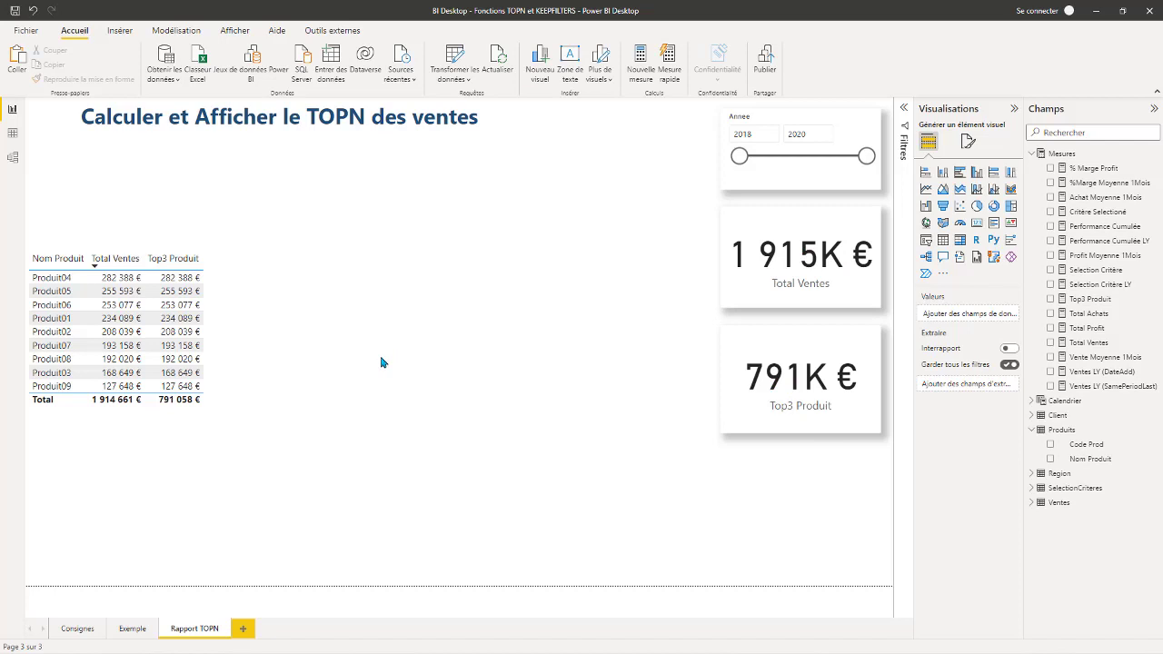
Create a new measure in the Mesures table and name it % Top3.
right_click(1068, 156)
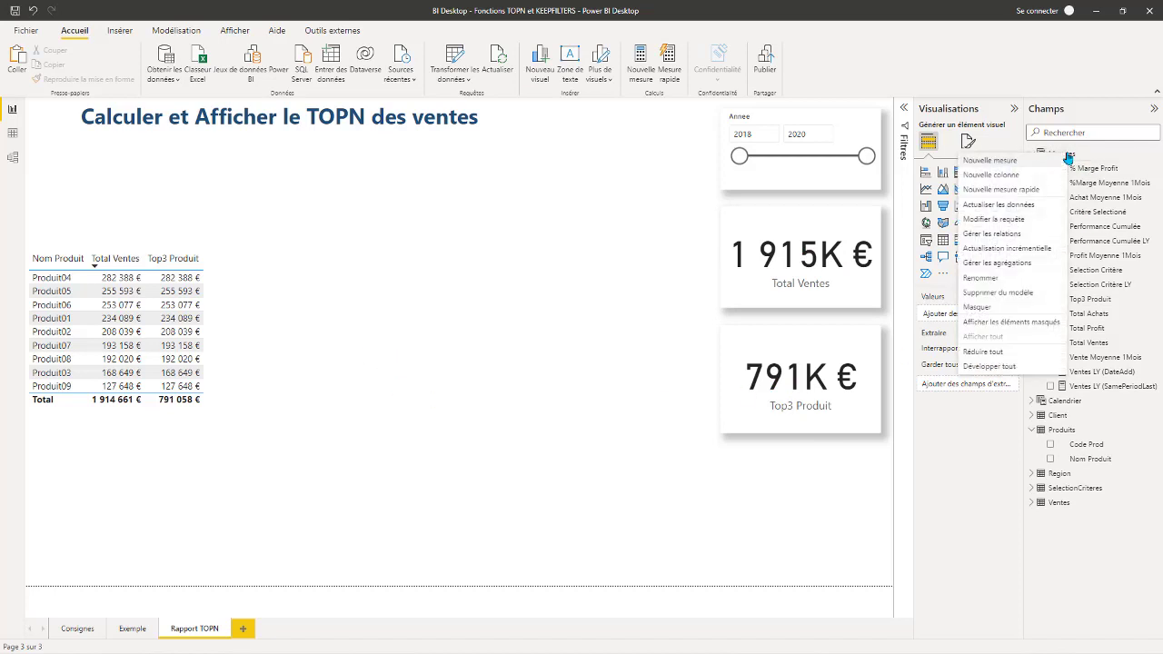
left_click(1003, 163)
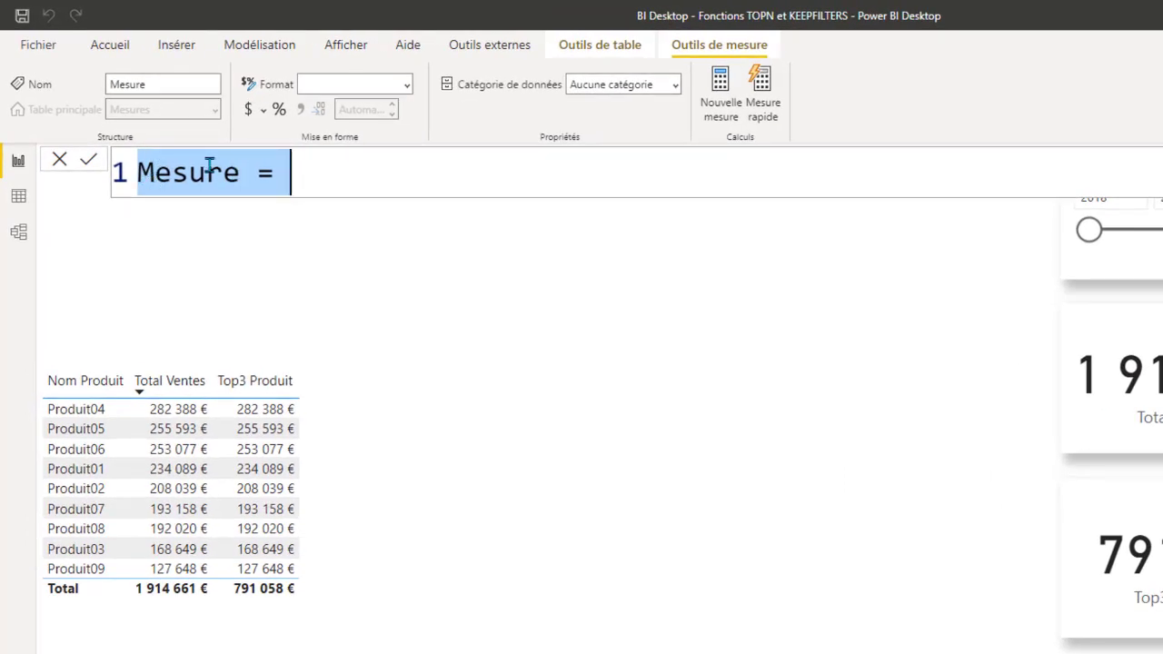
left_click(238, 172)
left_click_drag(238, 173, 119, 173)
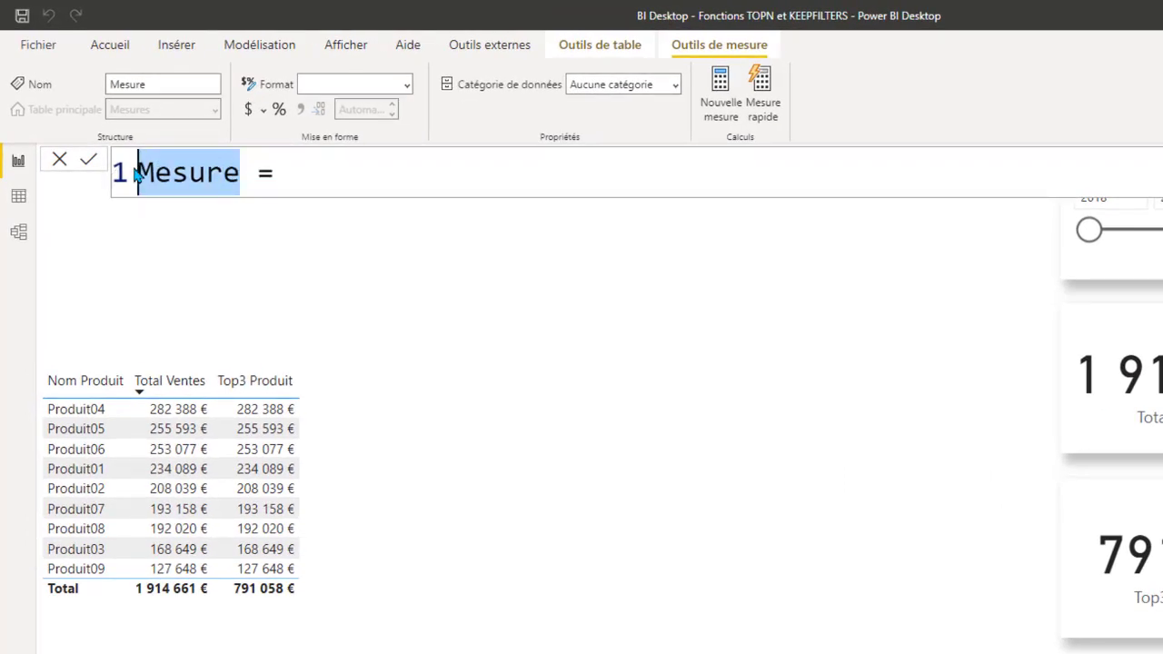
type("% Top")
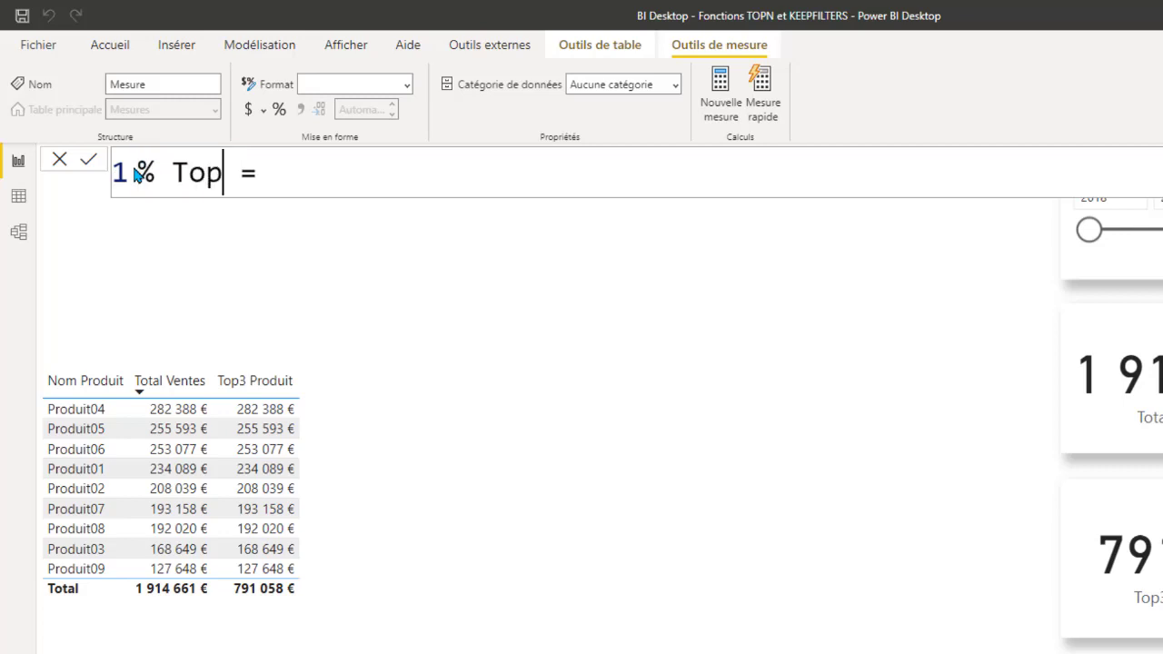
type("3")
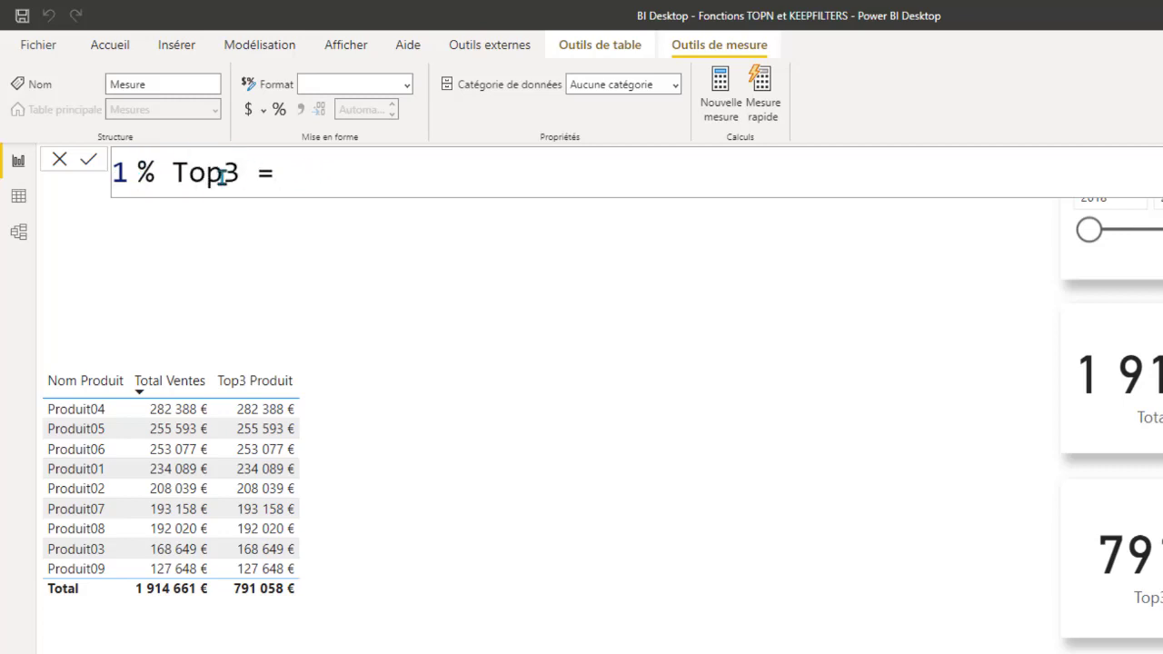
Rename the new measure in its formula to Top3 Ventes %, keeping a space before the equals sign.
left_click_drag(171, 172, 136, 172)
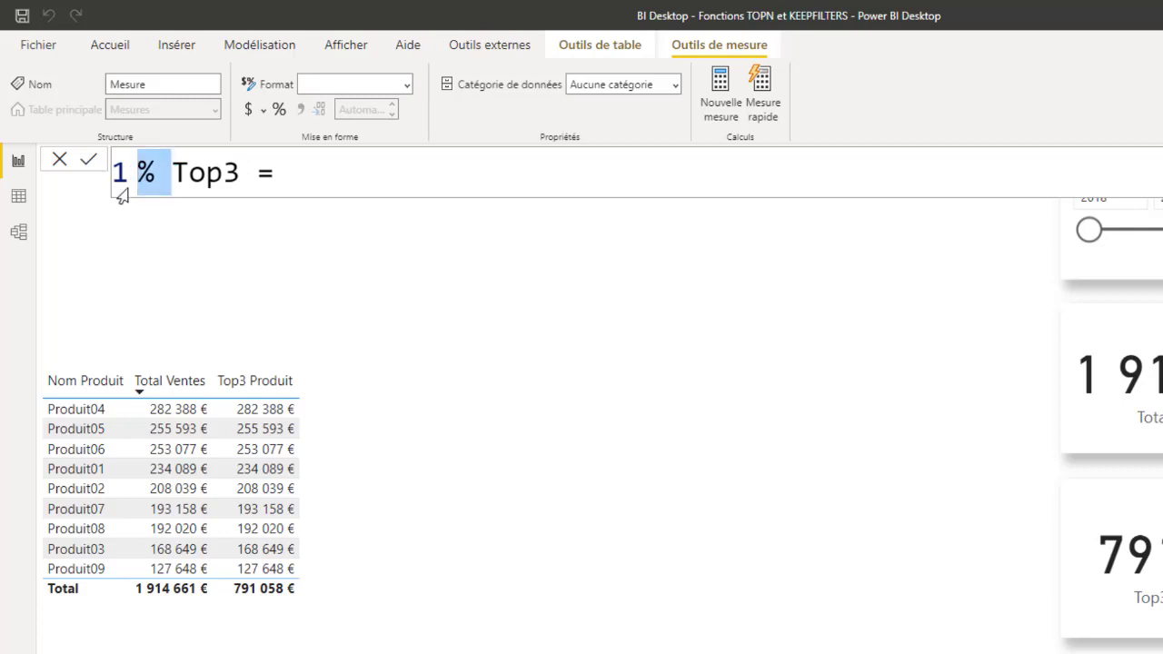
key("BackSpace")
left_click(220, 174)
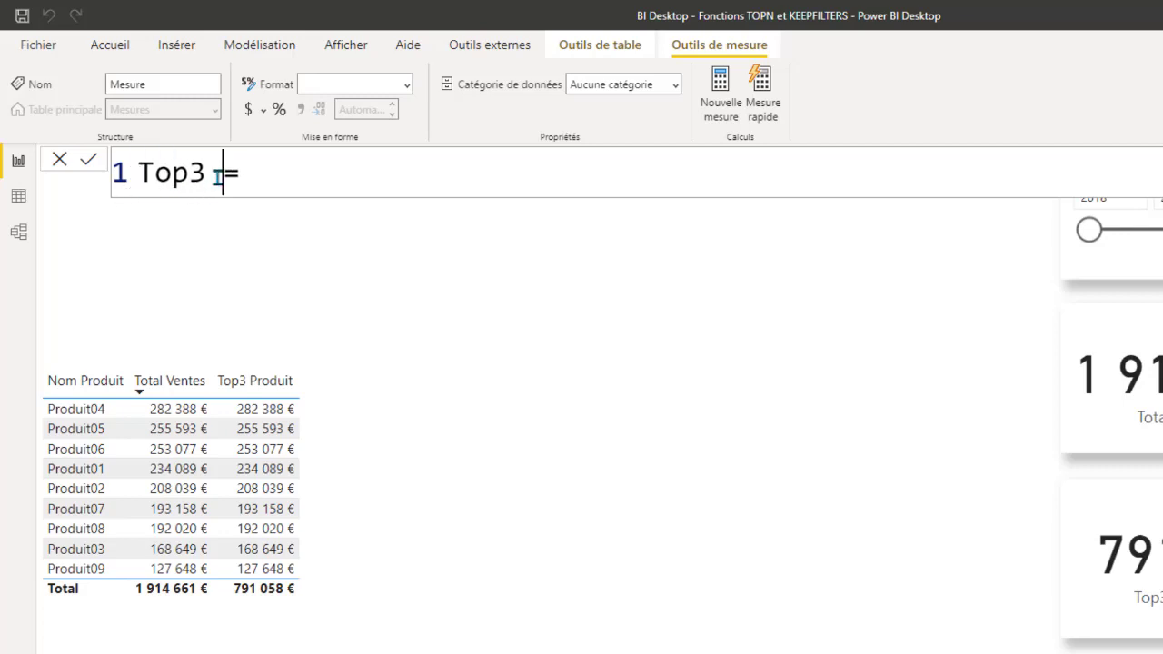
type("Vente")
type("s %")
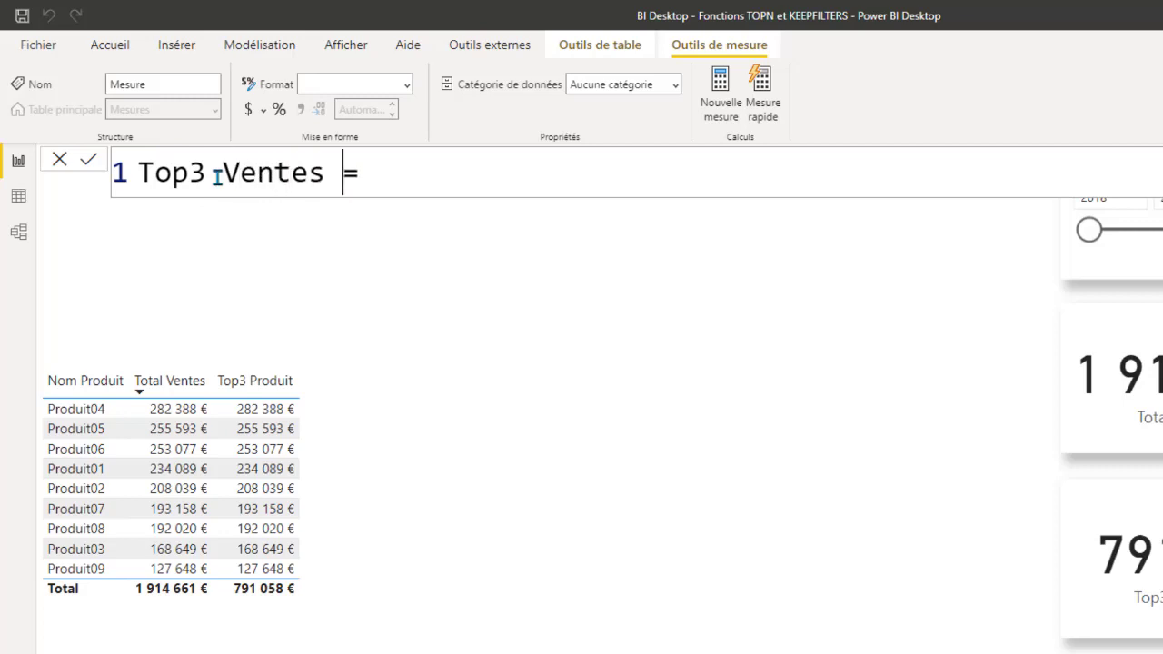
left_click(438, 178)
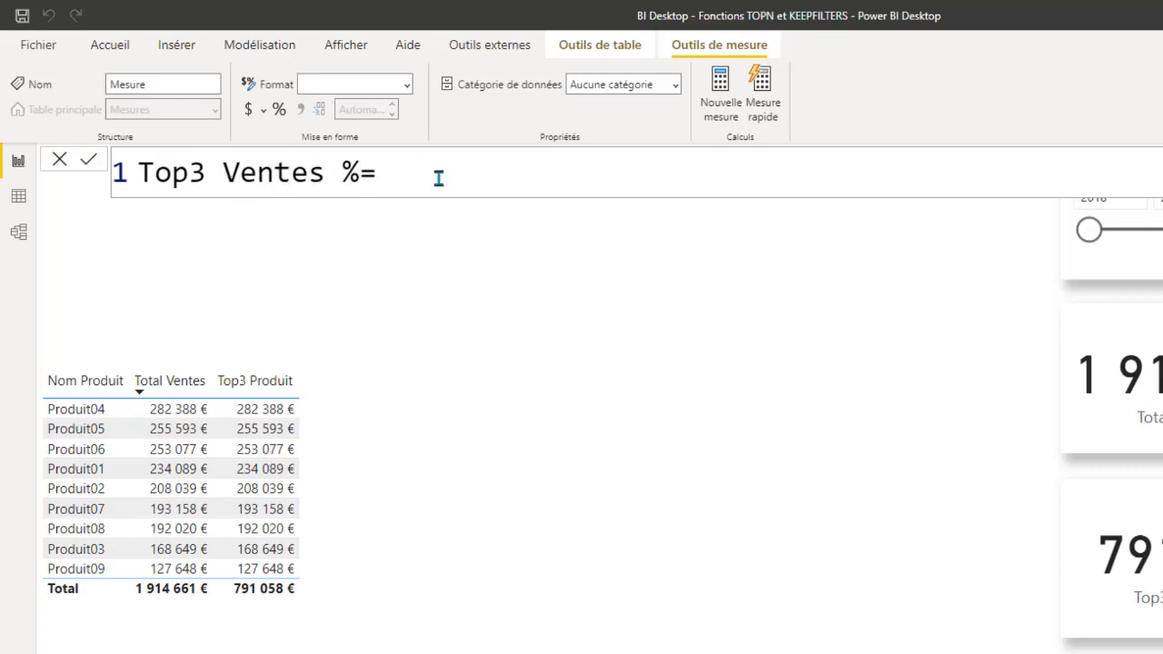
left_click(358, 171)
left_click(408, 176)
Start the measure's expression with the DIVIDE function on an indented second line, with its arguments beginning on the line below.
key("shift+Return")
key("Tab")
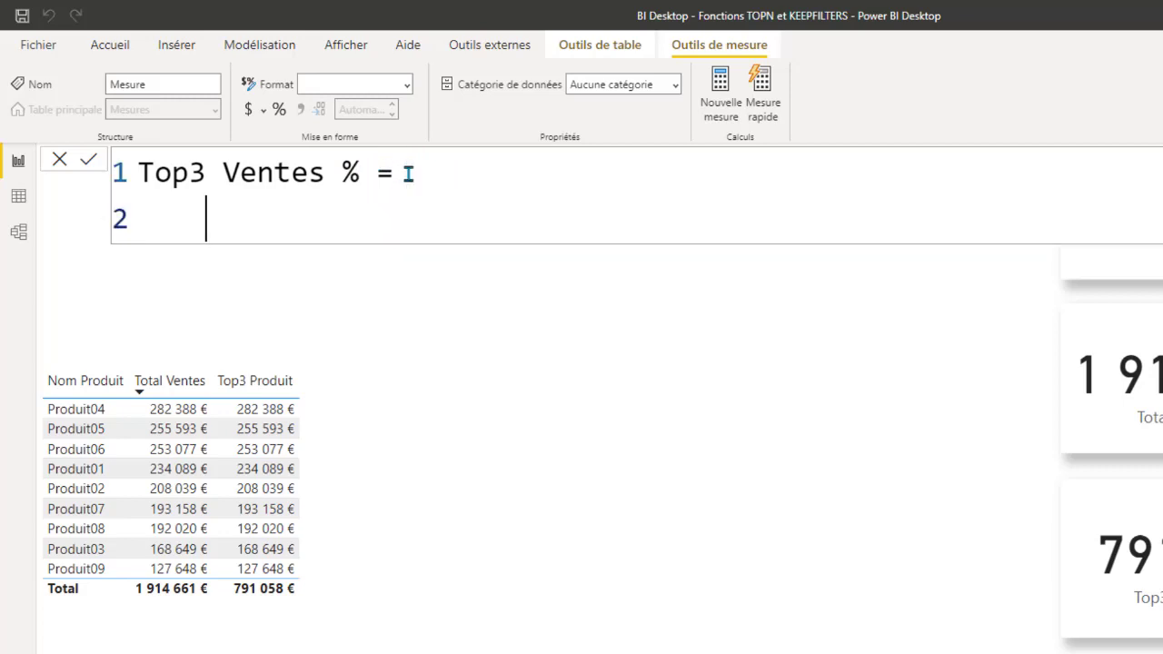
type("DIVIDE")
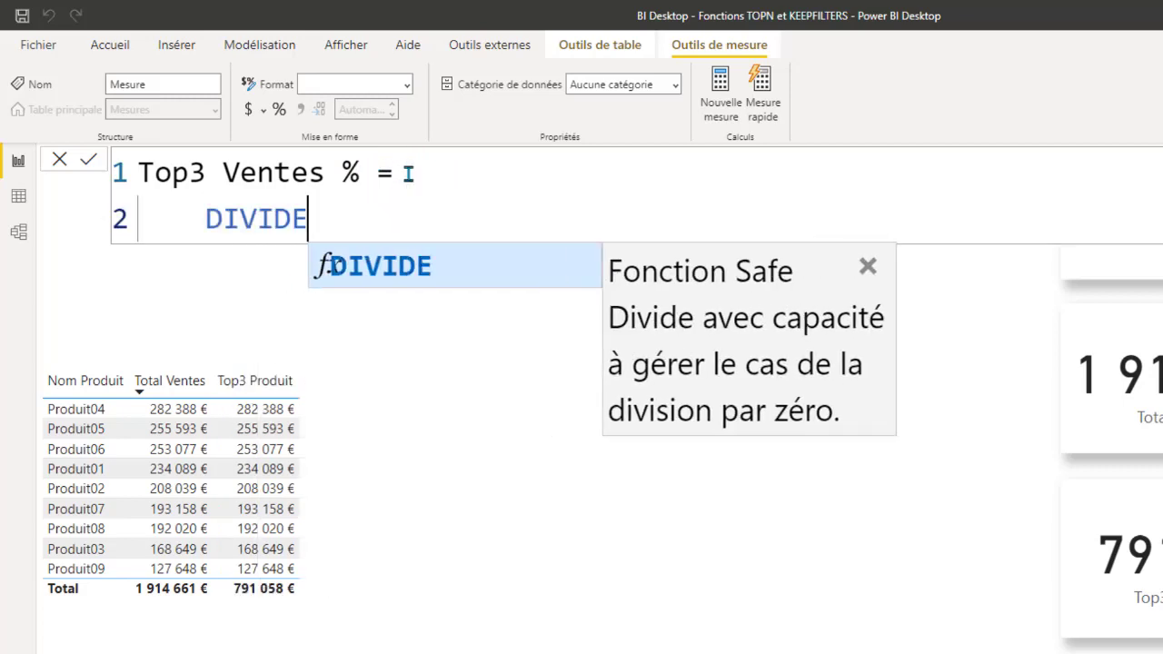
type("(")
key("shift+Return")
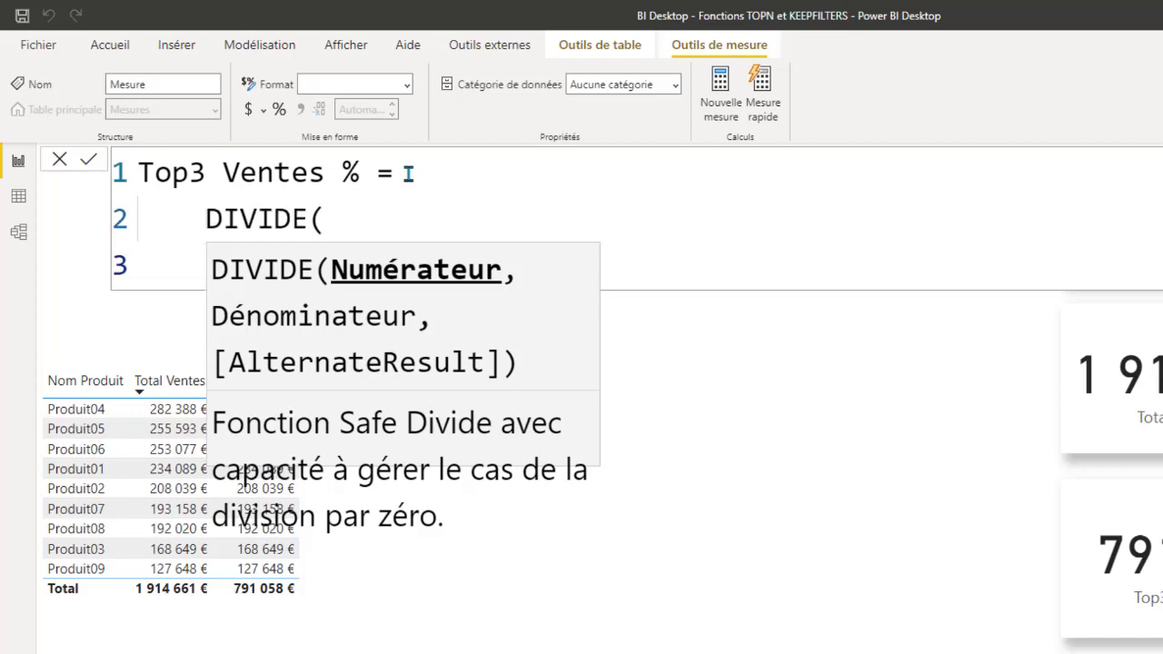
left_click(332, 225)
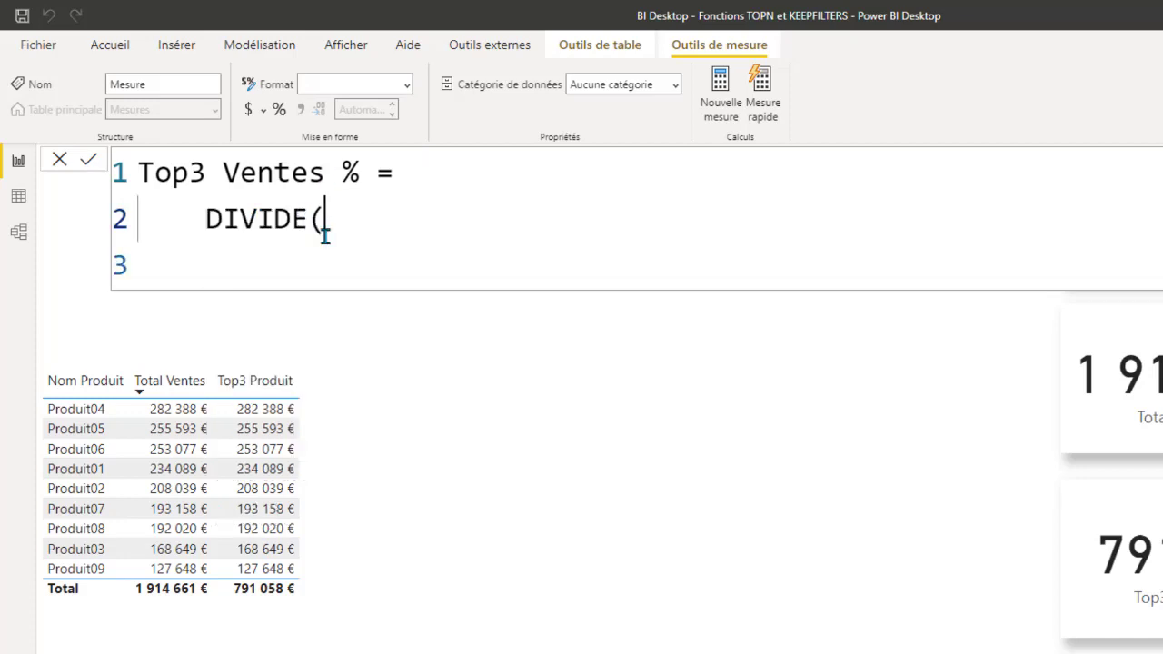
key("shift+Return")
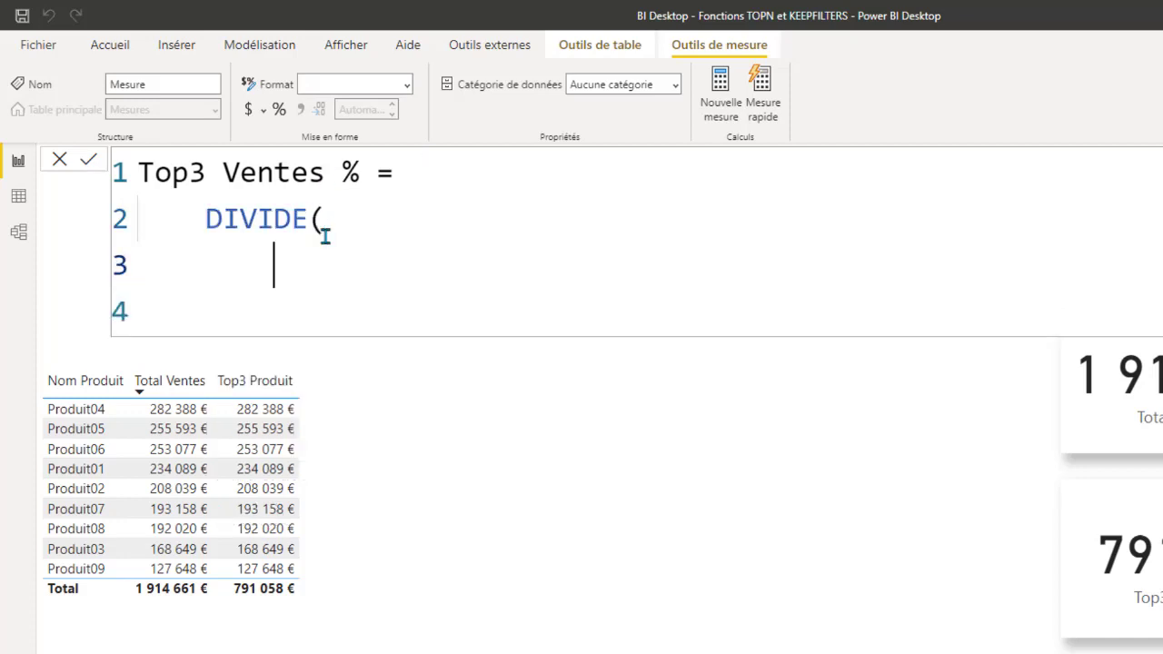
Enter [Top3 Produit] as the DIVIDE numerator and start a new line for the denominator.
type("top")
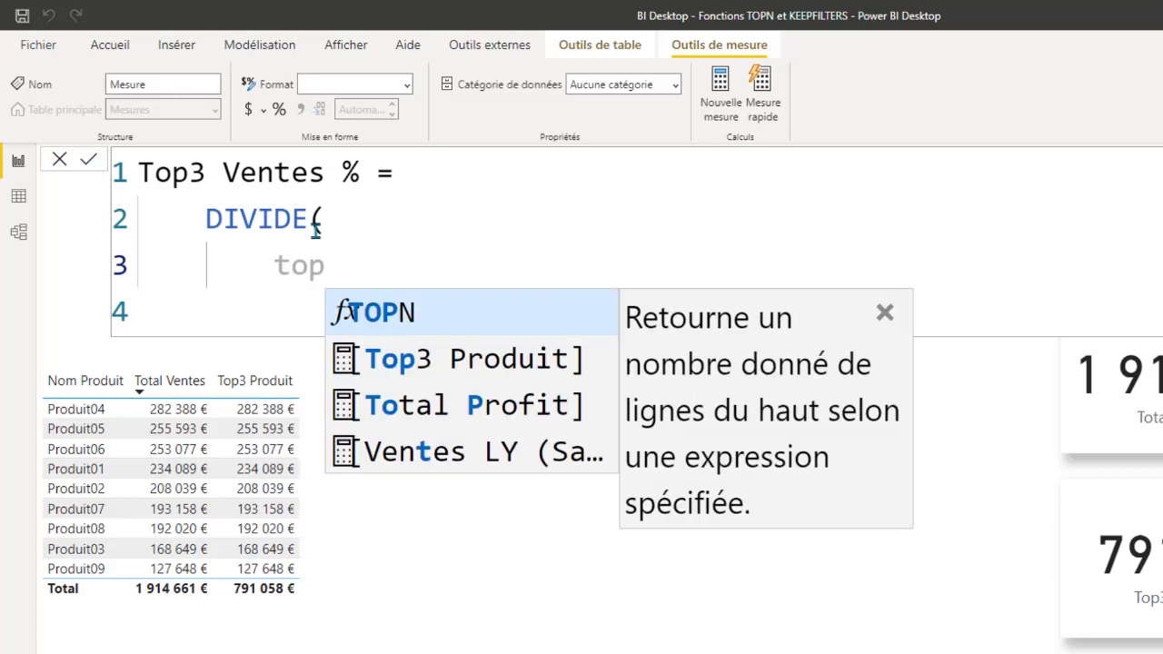
left_click(434, 363)
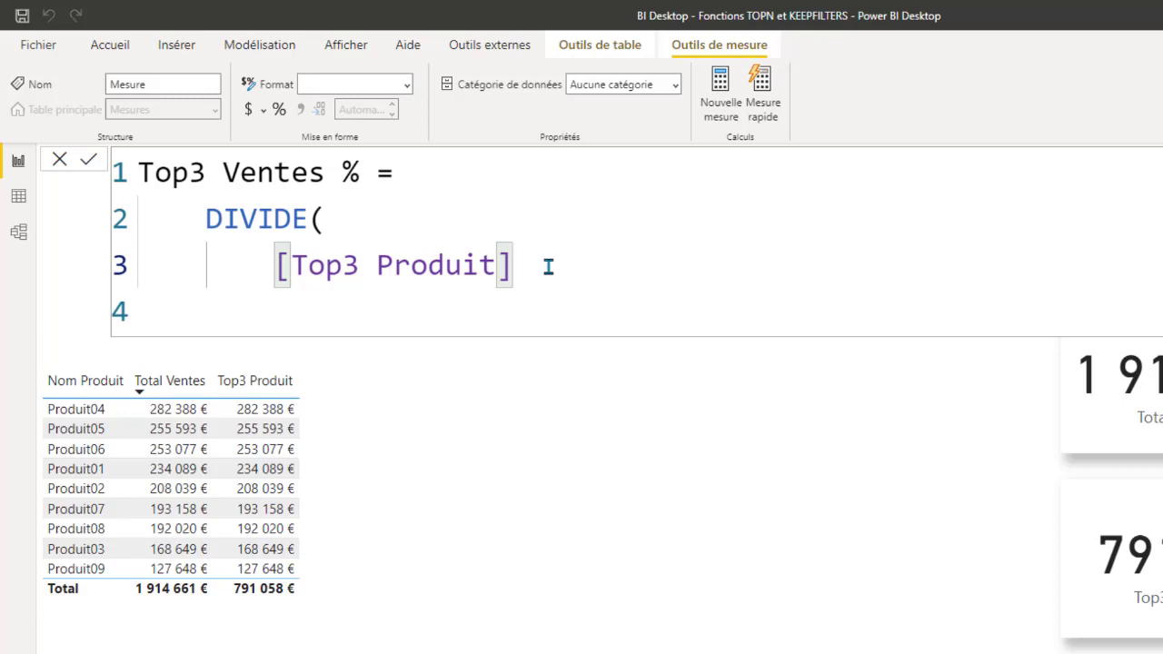
type(",")
key("shift+Return")
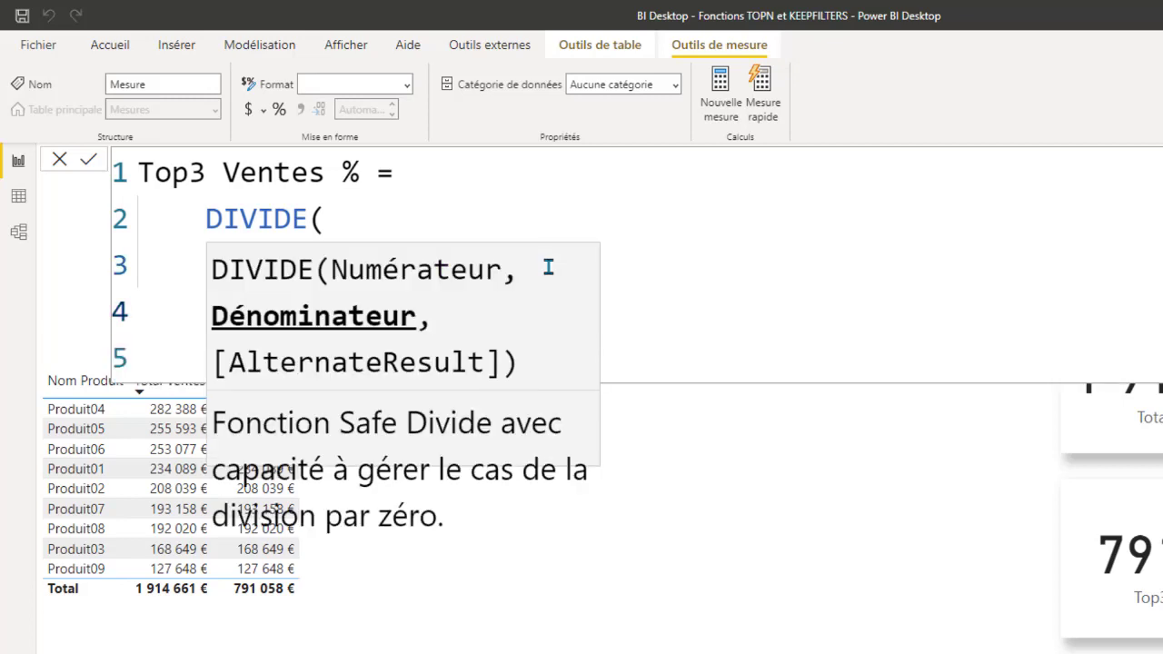
left_click(522, 199)
left_click(309, 315)
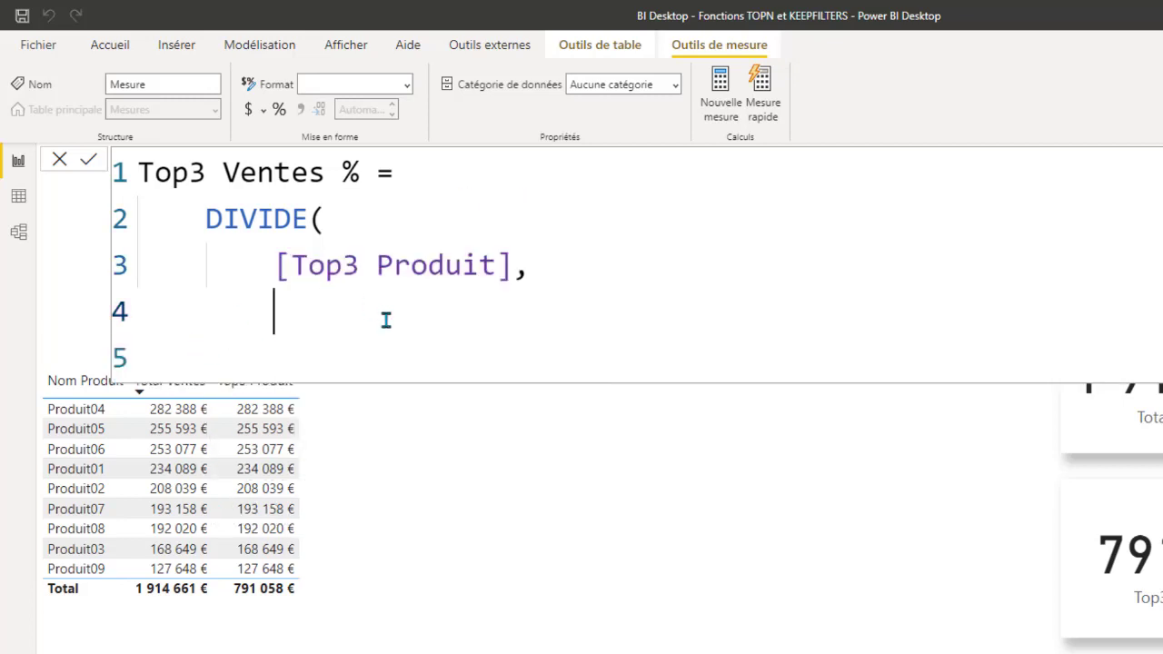
Enter [Total Ventes] as the DIVIDE denominator and start a new line for the alternate result.
type("tot")
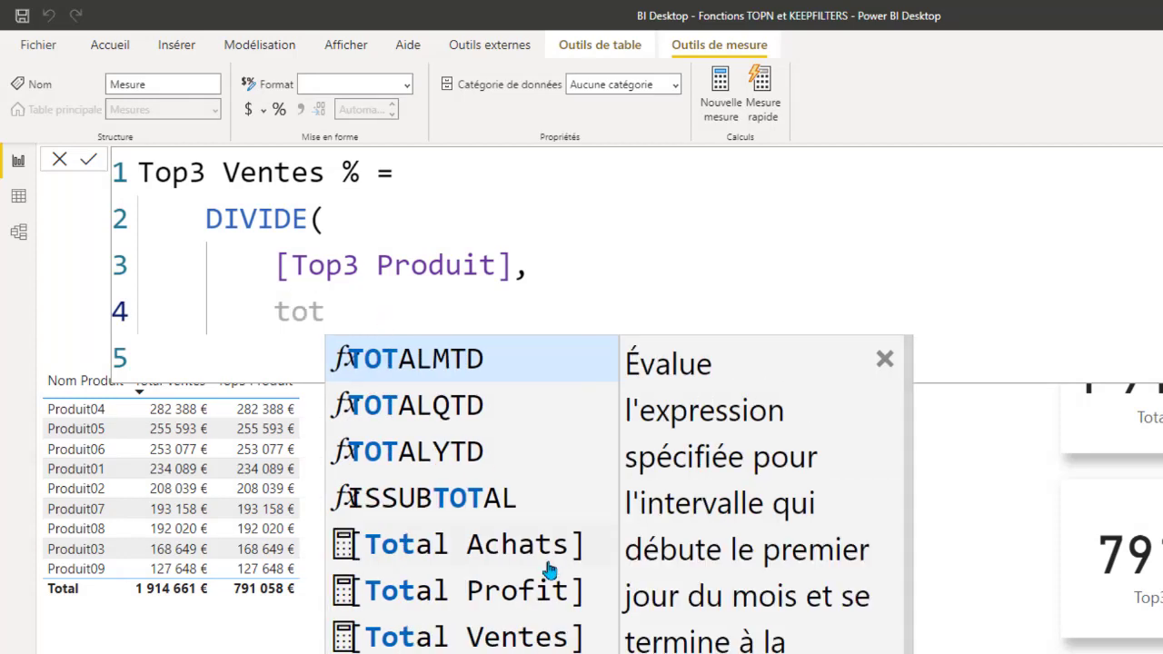
left_click(527, 639)
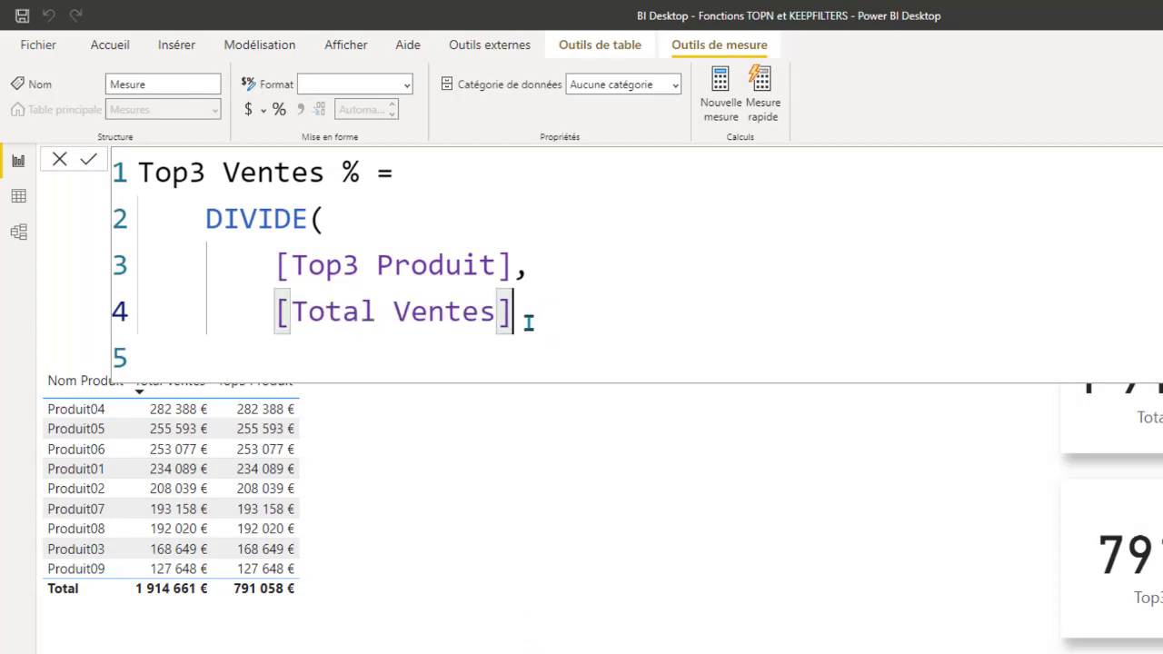
type("?")
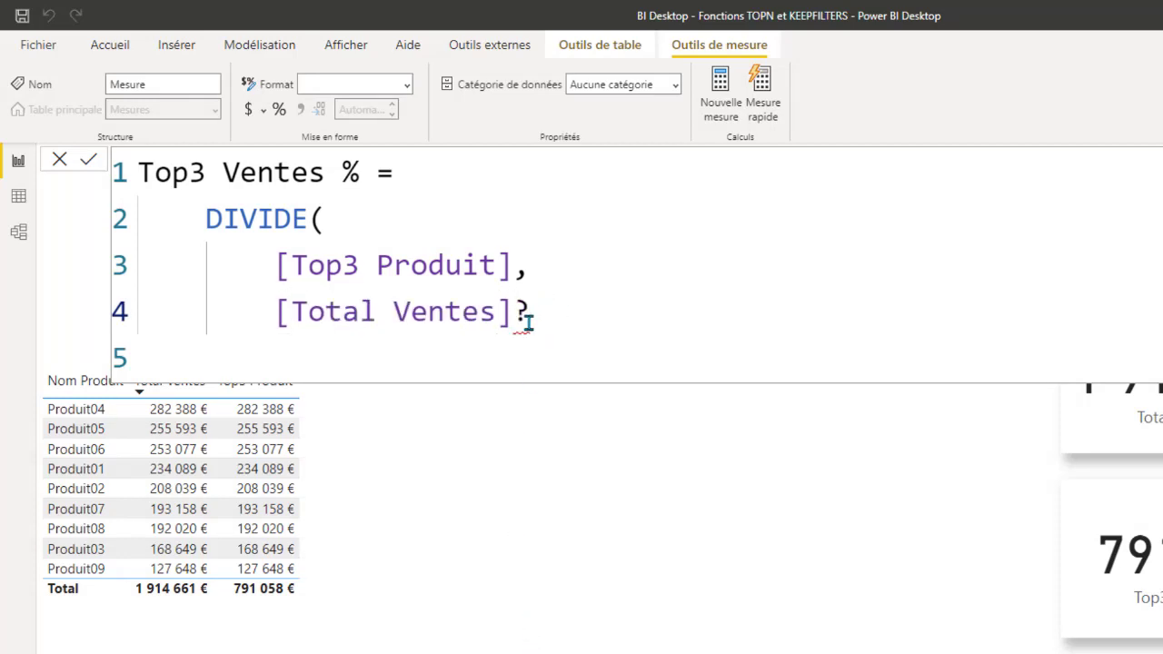
key("BackSpace")
type(",")
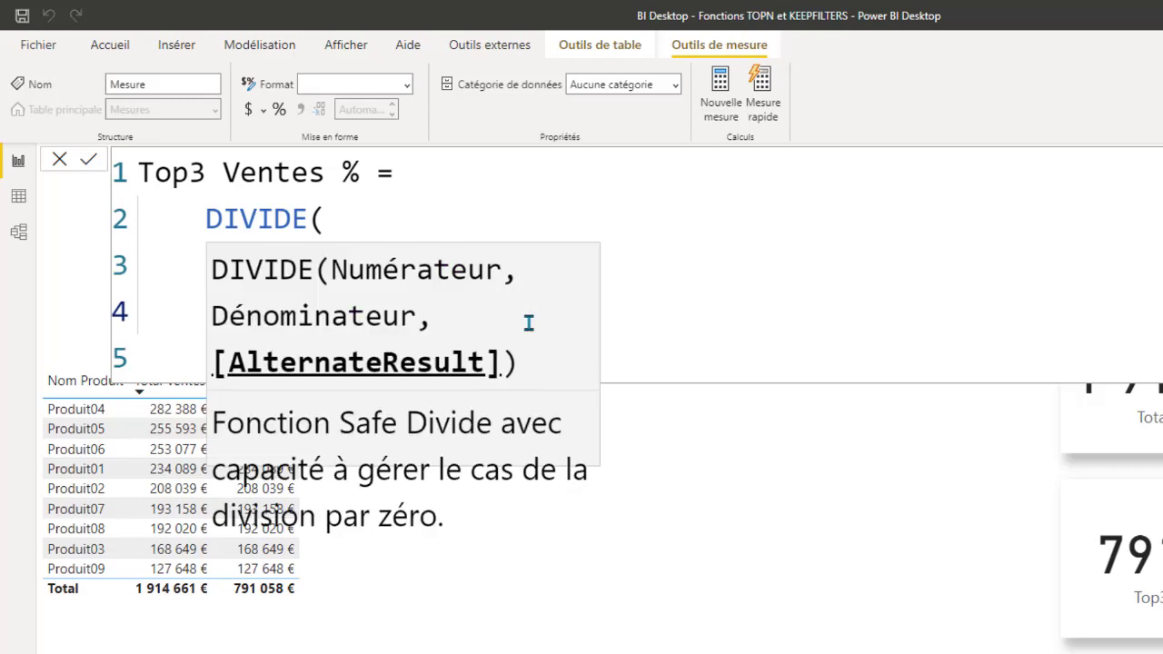
left_click(488, 209)
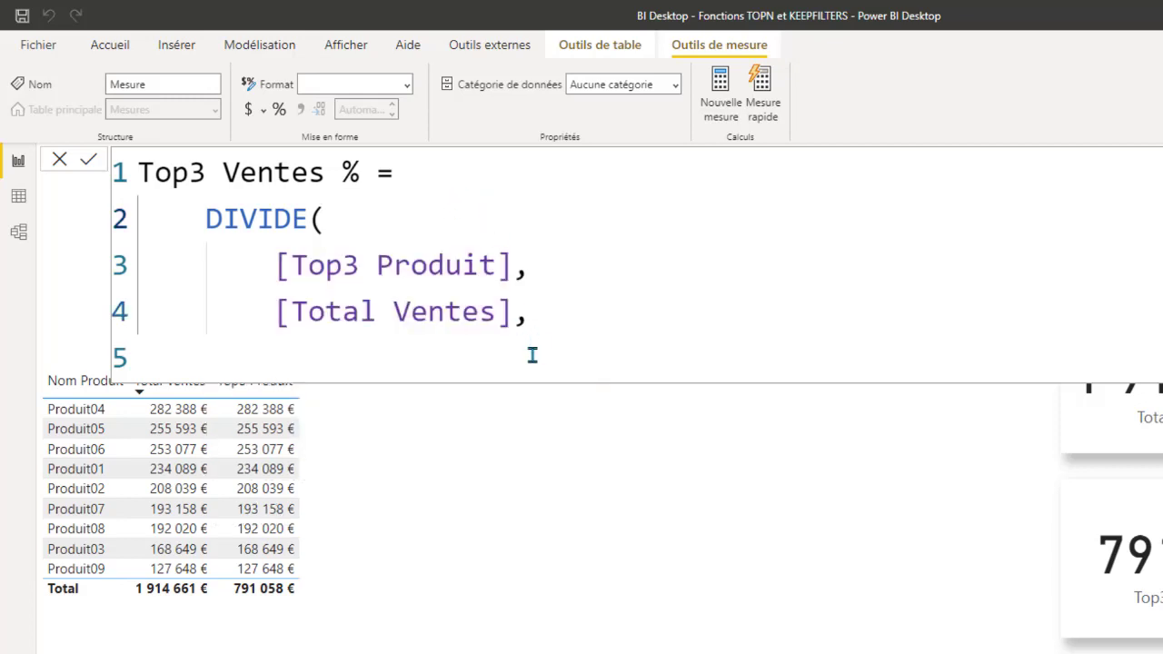
left_click(551, 319)
key("shift+Return")
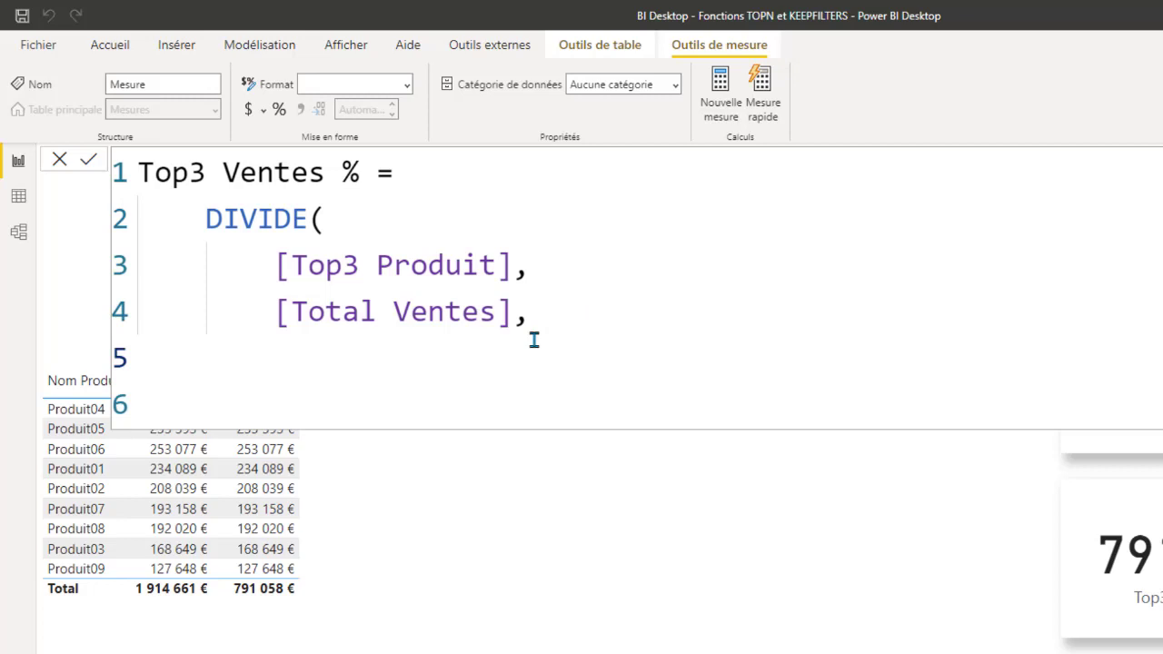
Enter BLANK() as the alternate result, close the DIVIDE function, collapse the formula editor and commit the measure.
type("blan")
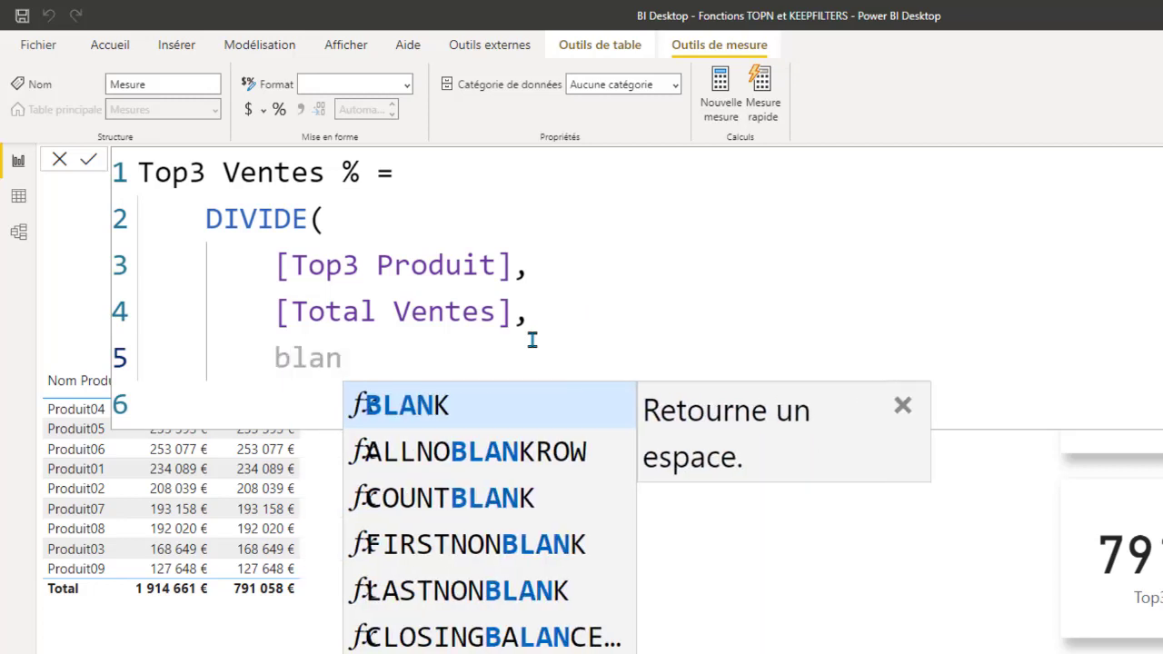
left_click(454, 410)
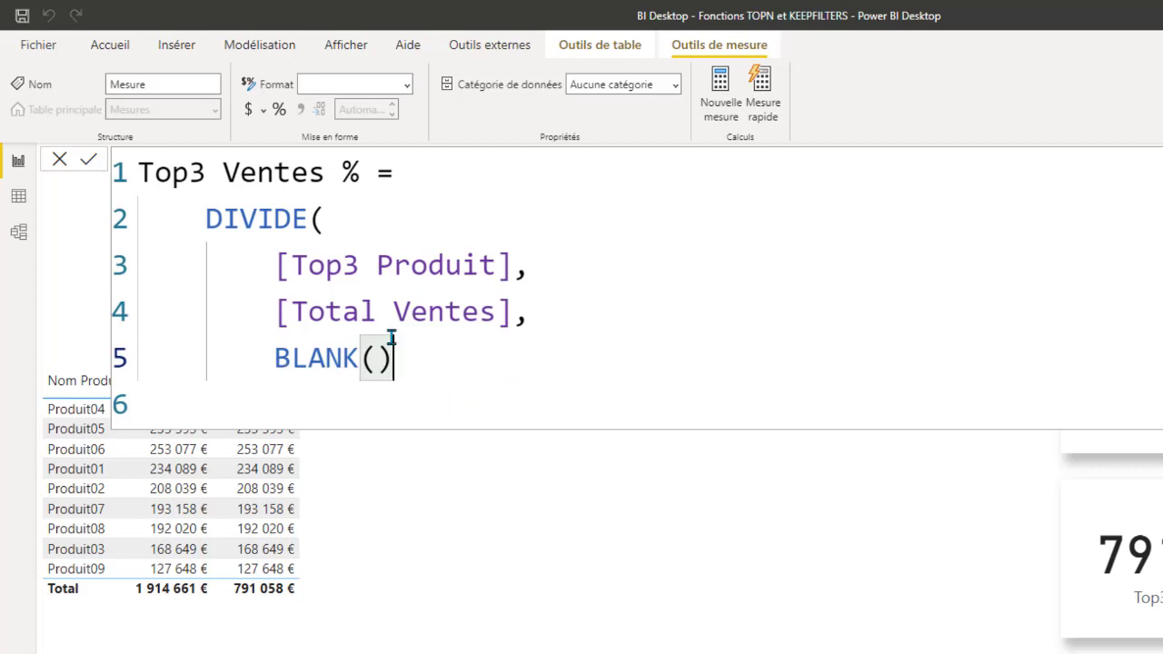
key("shift+Return")
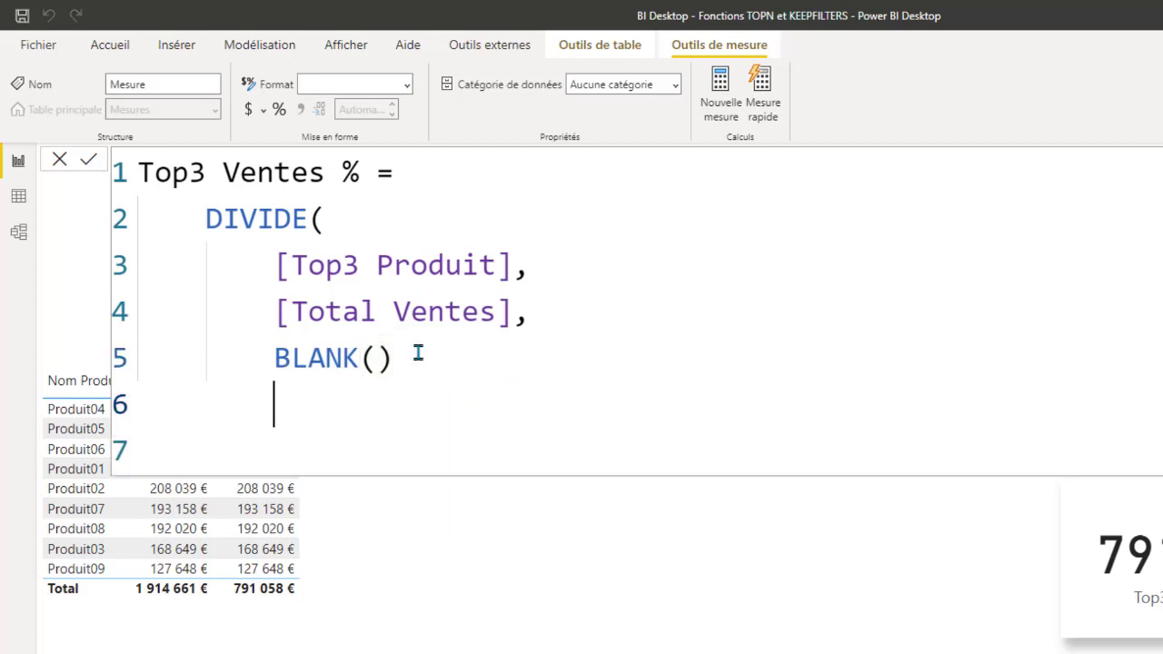
key("BackSpace")
type(")")
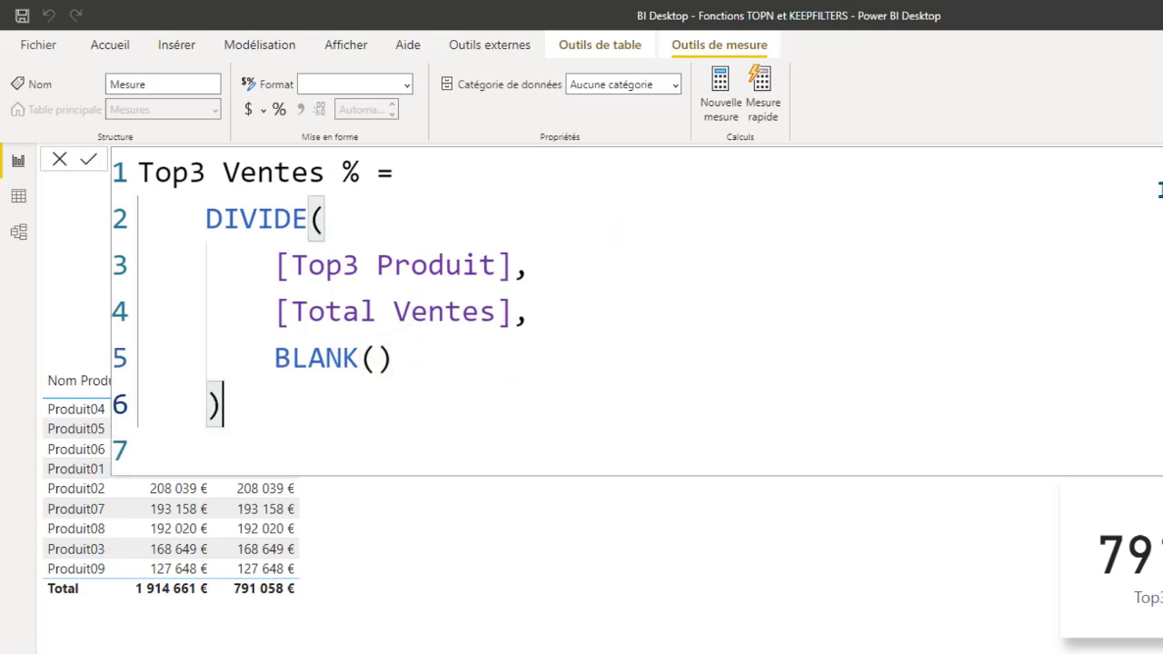
left_click(903, 108)
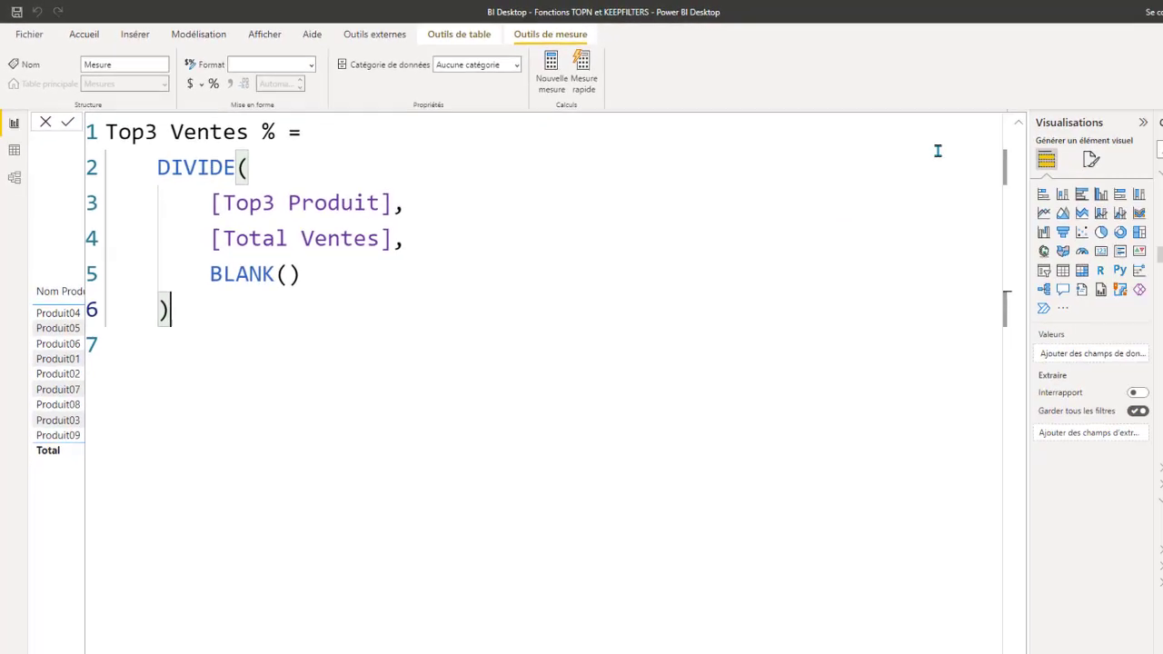
left_click(903, 108)
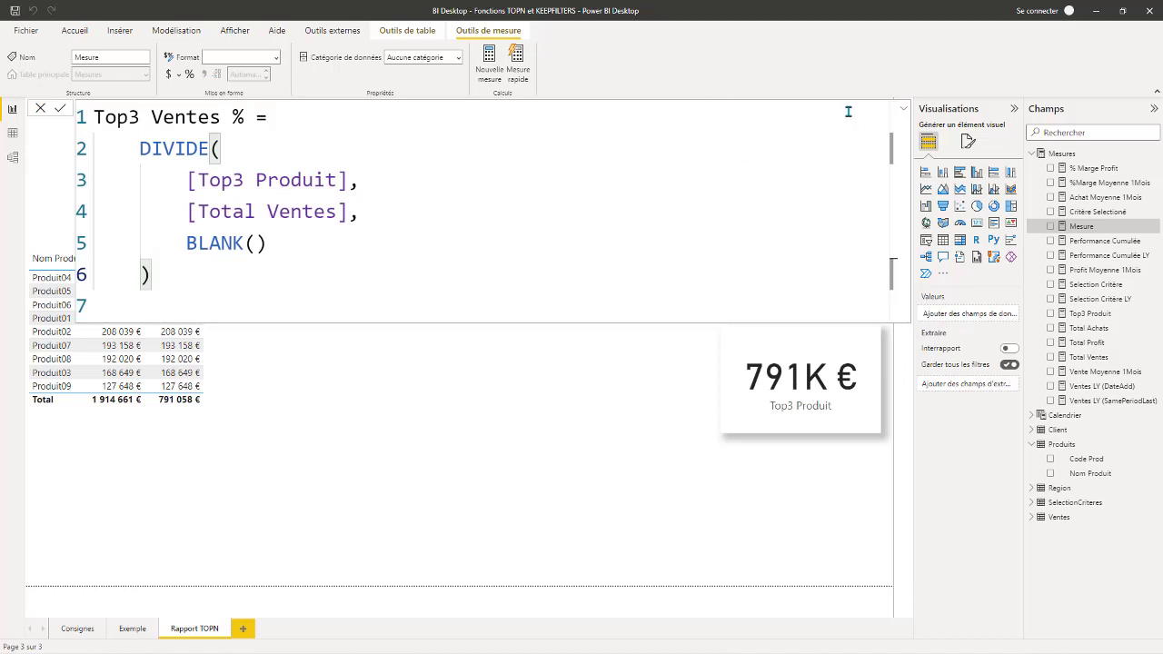
left_click(428, 366)
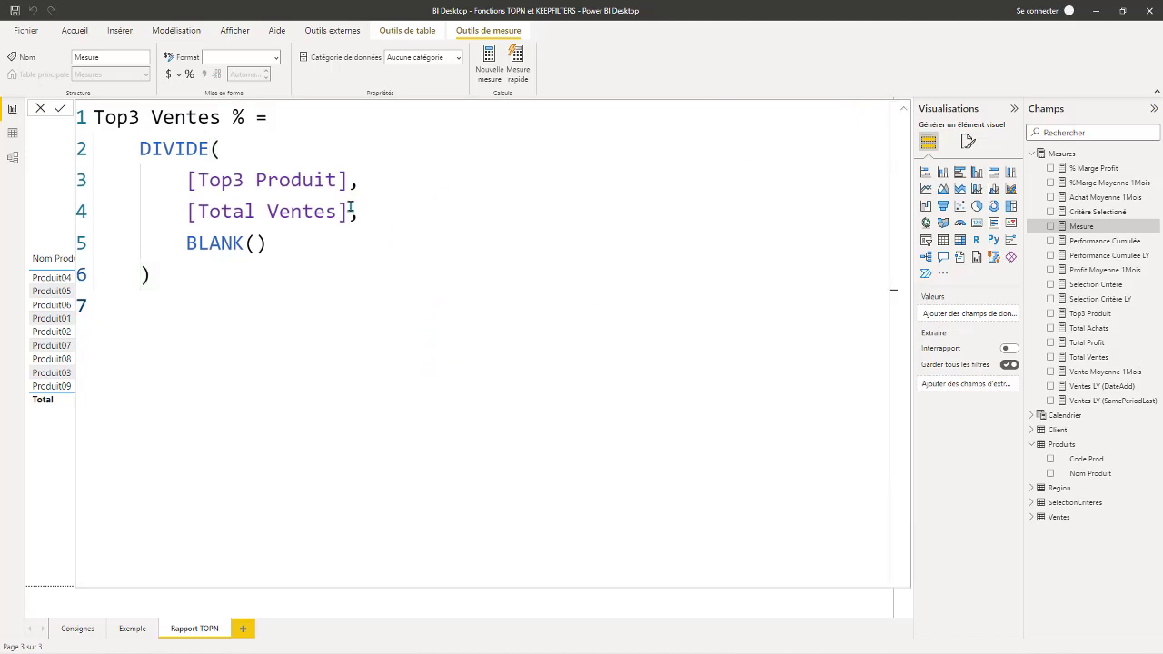
left_click(904, 109)
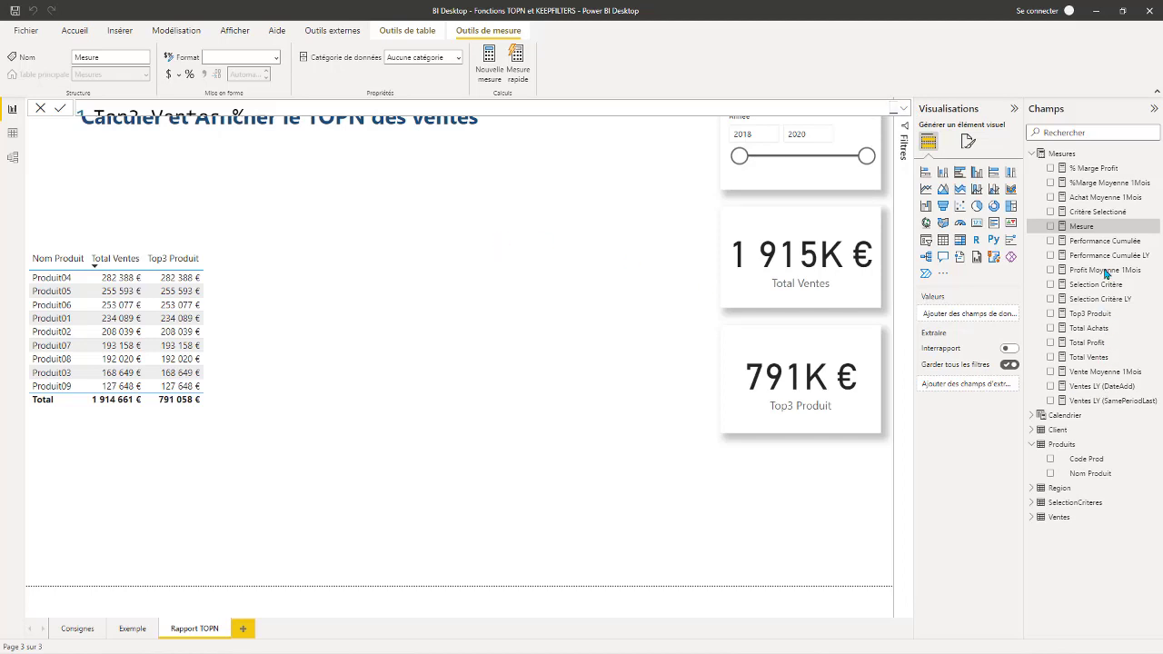
key("Return")
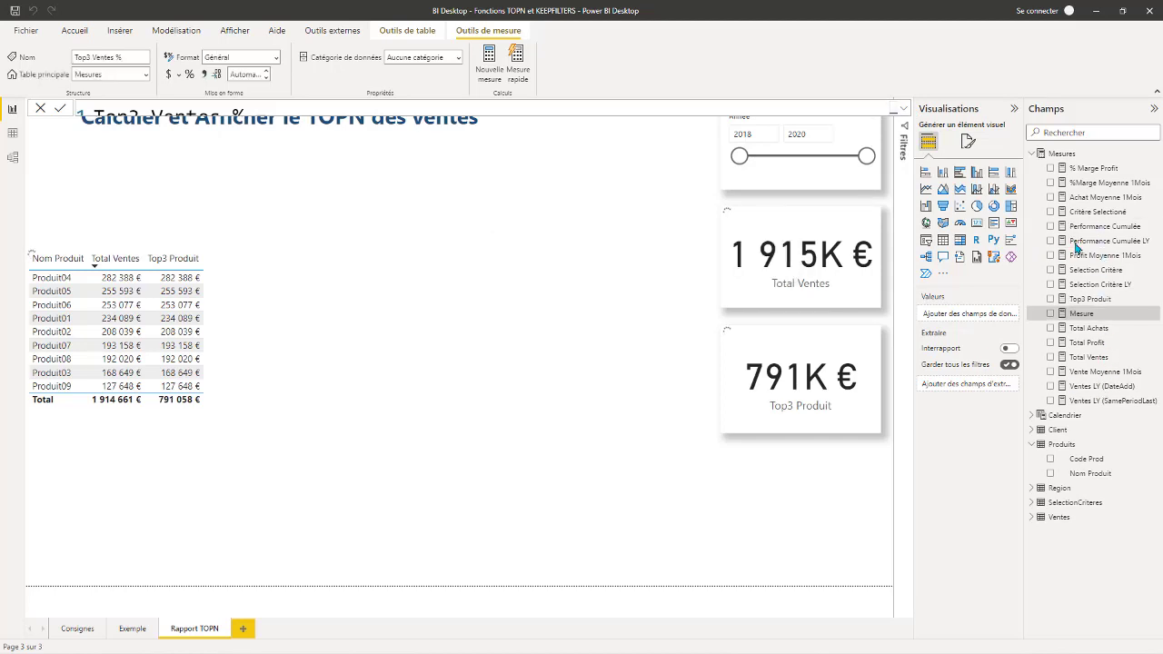
Show Top3 Ventes % in a card below the Top3 Produit card and format the measure as a percentage with 2 decimals.
left_click_drag(1101, 315, 805, 512)
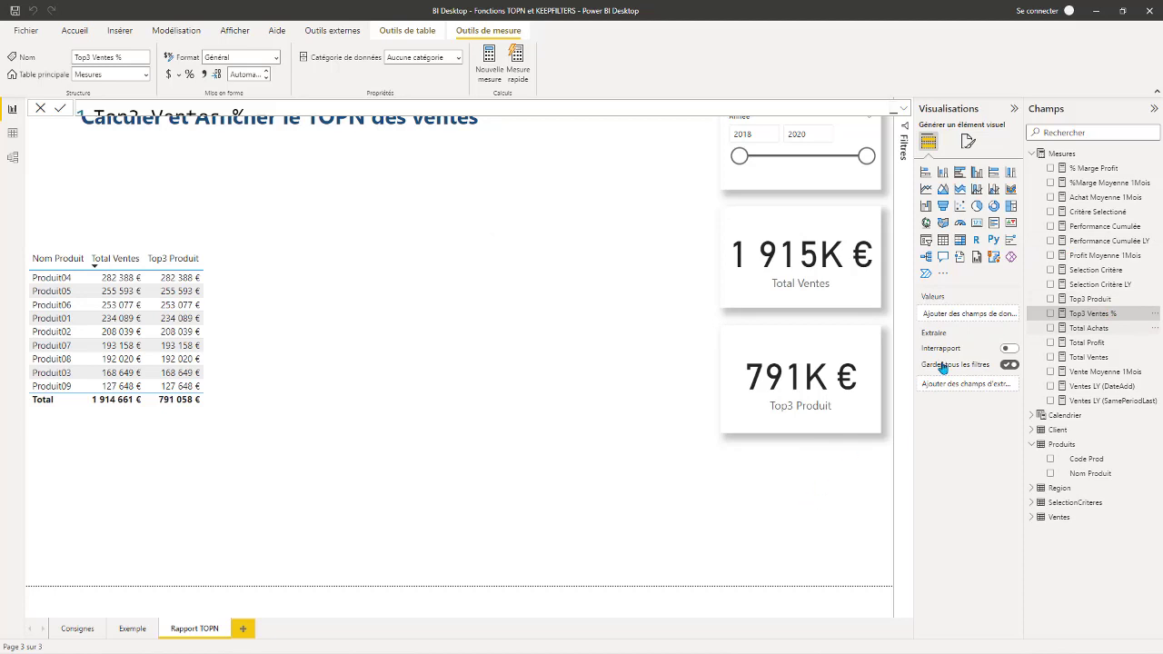
left_click(977, 223)
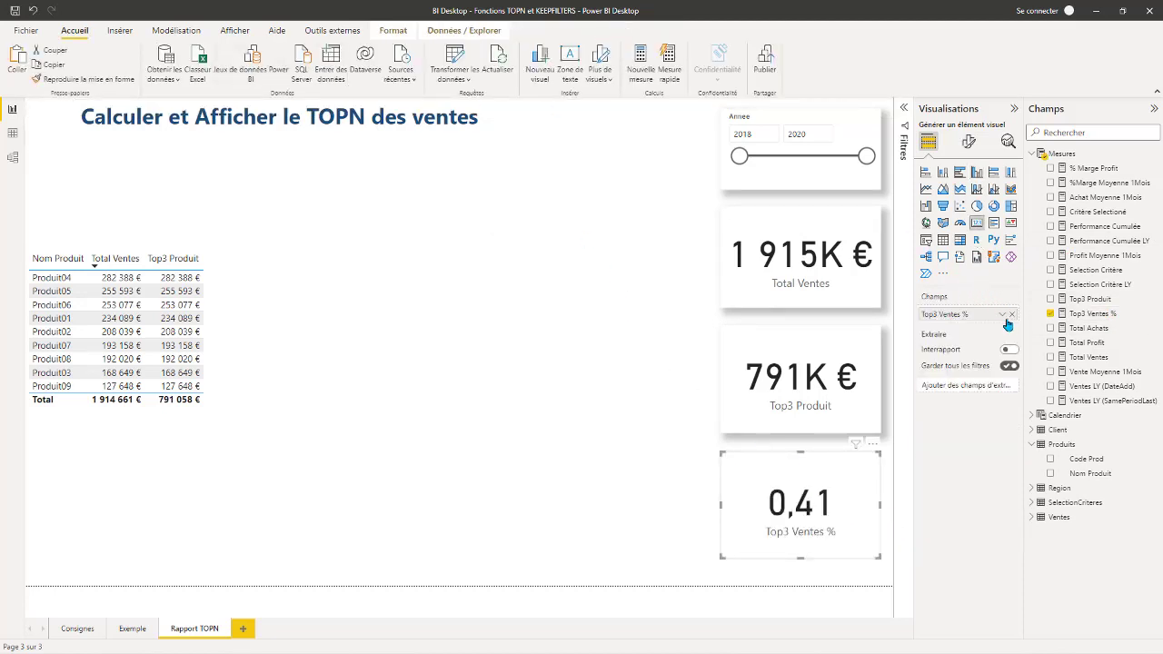
left_click(1059, 314)
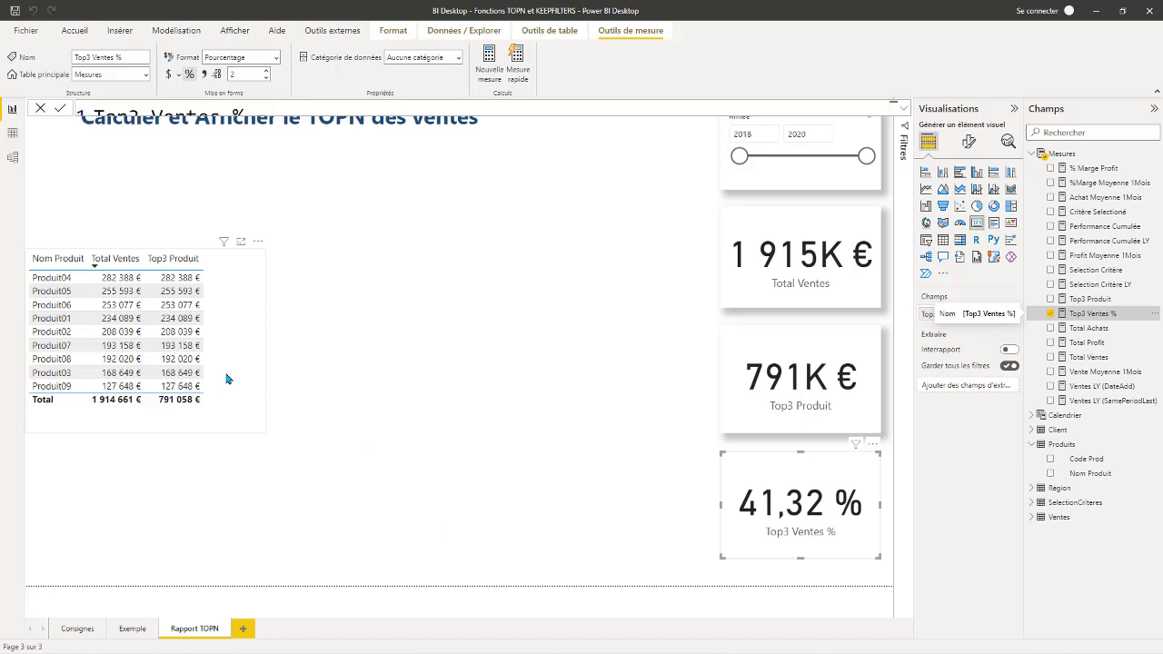
Widen the product sales table slightly and deselect it.
left_click(262, 323)
left_click_drag(266, 340, 279, 340)
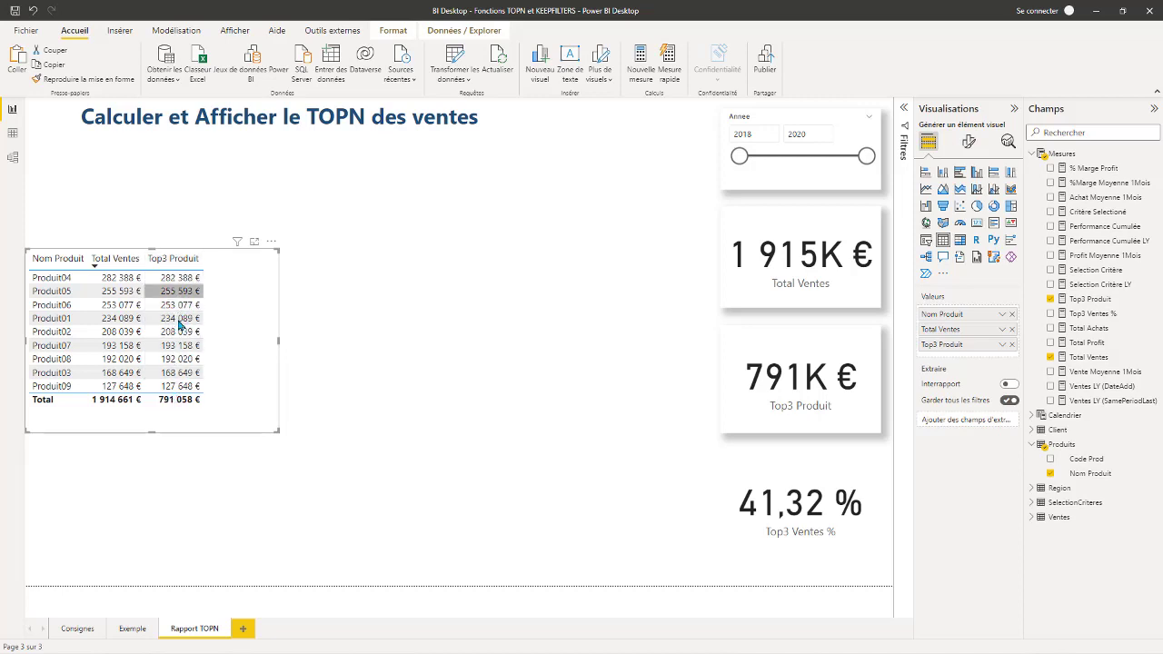
left_click(442, 299)
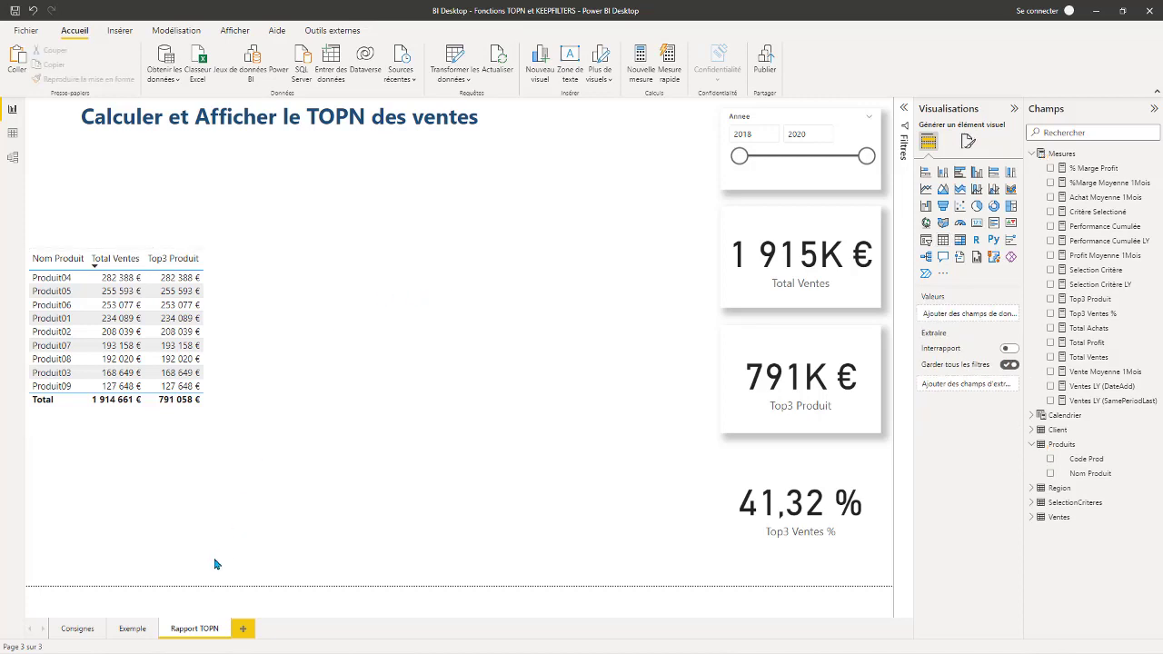
Review the exercise instructions and the DAX functions listed on the Consignes page, and return to the Rapport TOPN page.
left_click(76, 629)
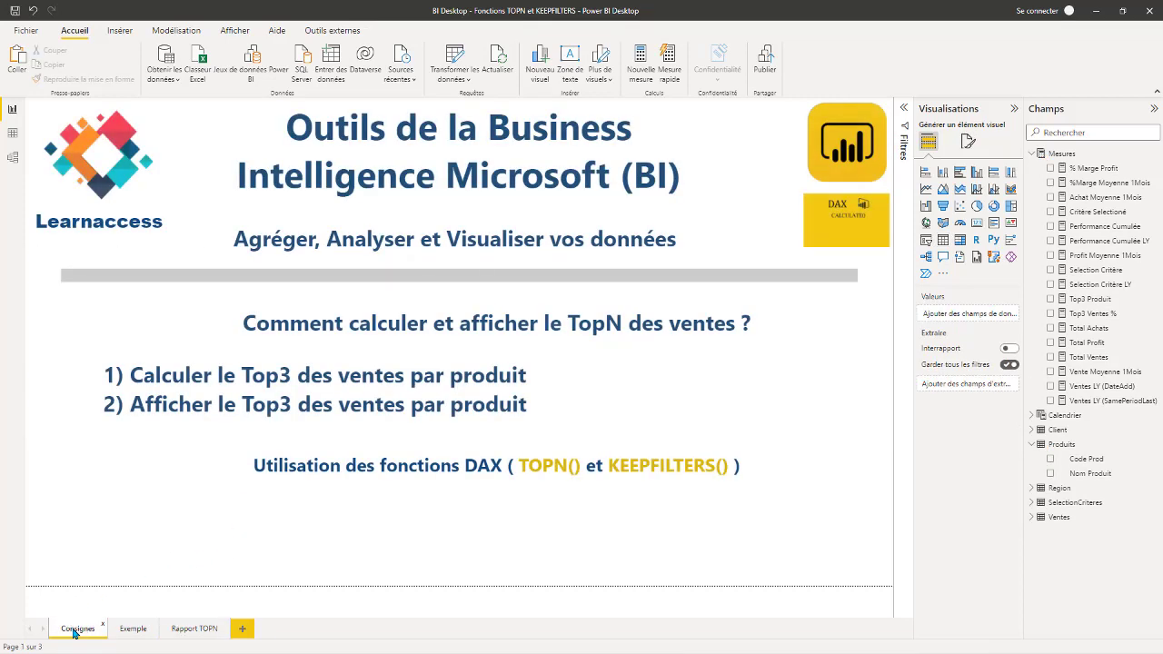
left_click_drag(618, 466, 705, 466)
left_click(196, 628)
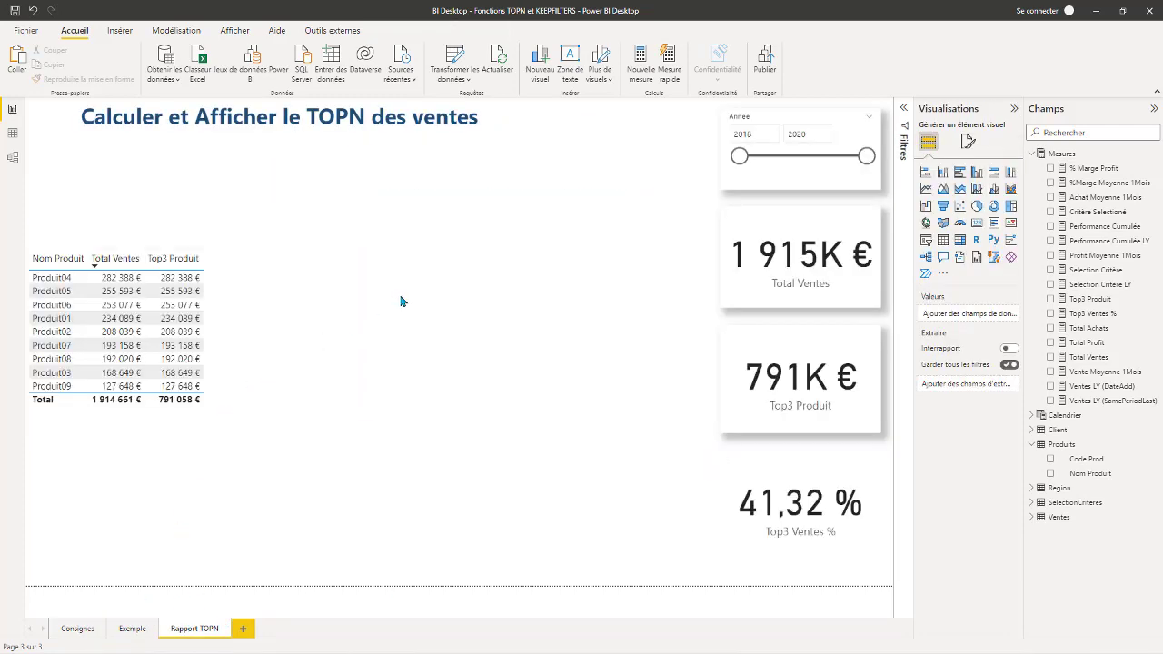
Select the product sales table and widen it a little further.
left_click(277, 340)
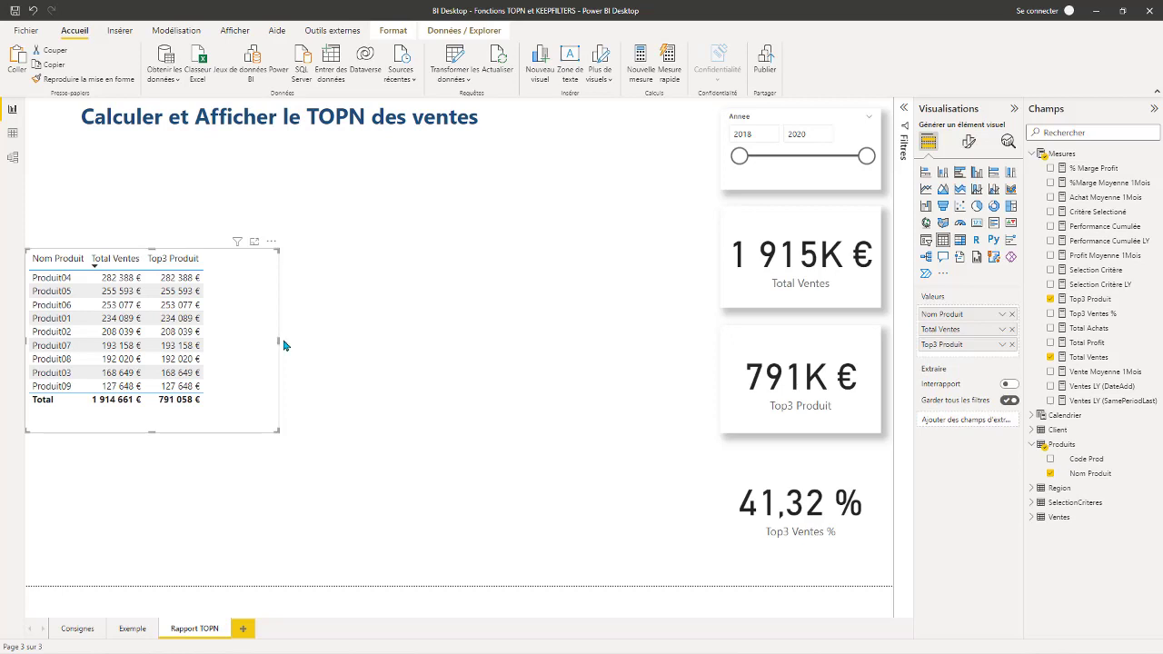
left_click_drag(283, 345, 307, 345)
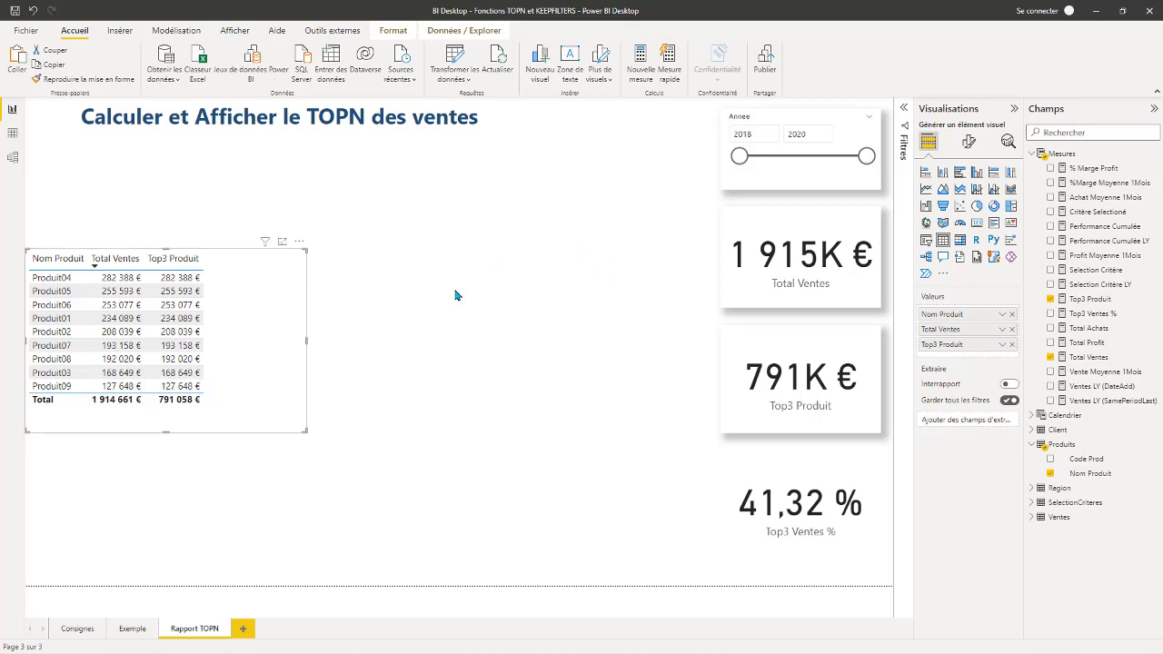
Copy the complete Top3 Produit formula and paste it as the definition of a new measure.
left_click(1089, 300)
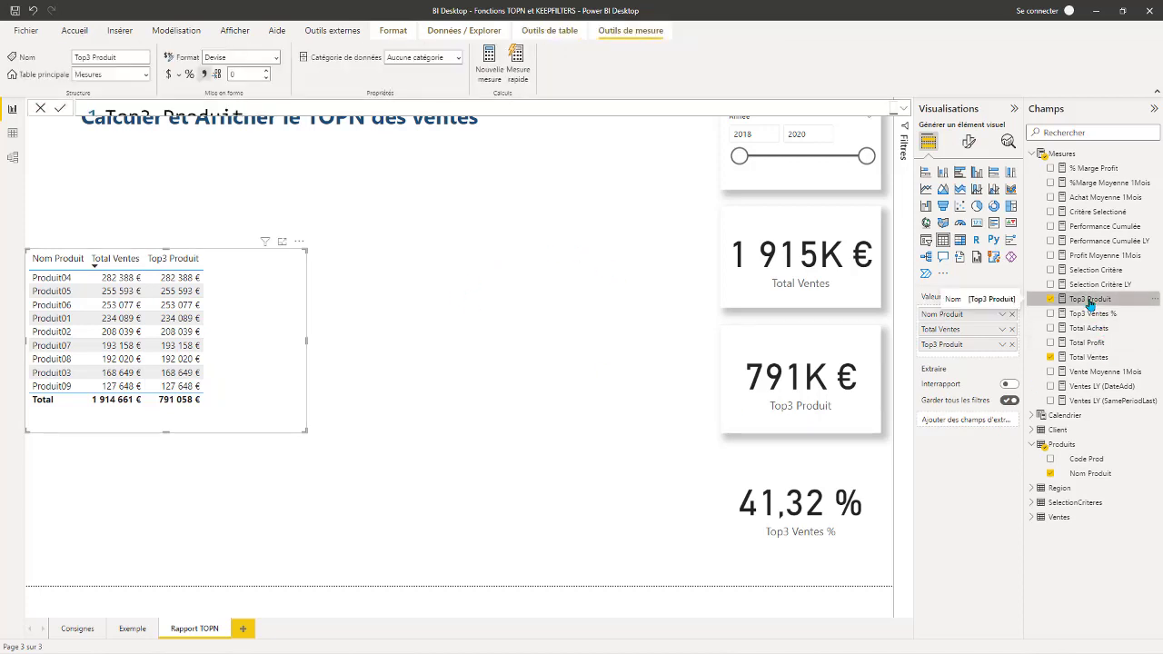
right_click(1090, 303)
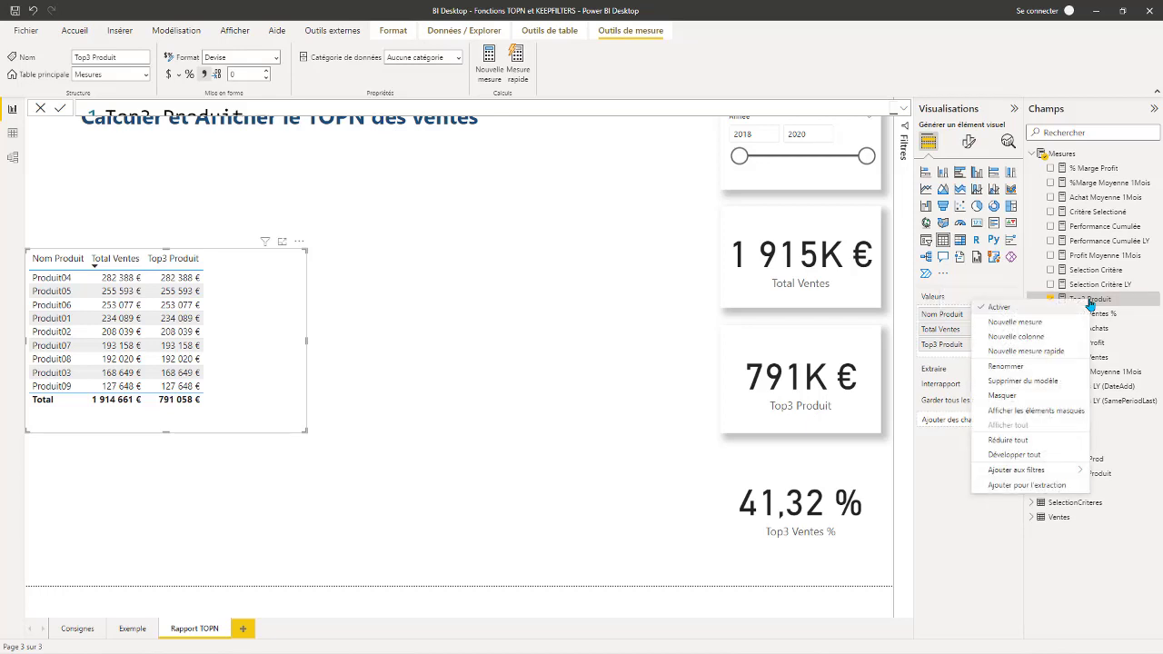
left_click(904, 109)
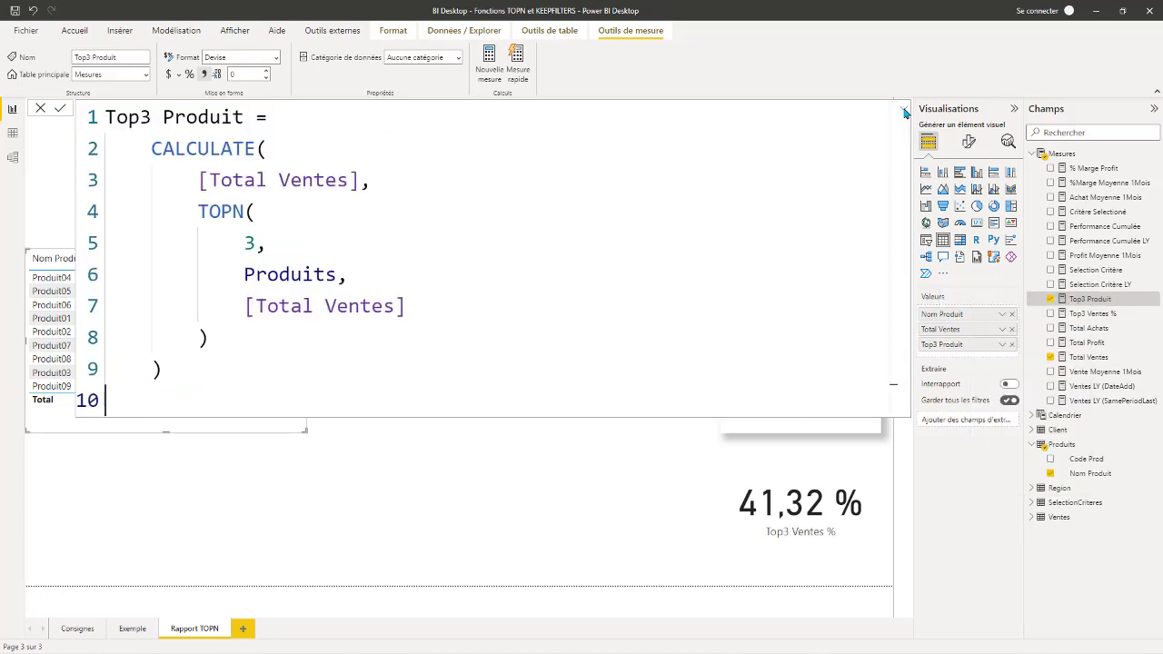
key("ctrl+a")
key("ctrl+c")
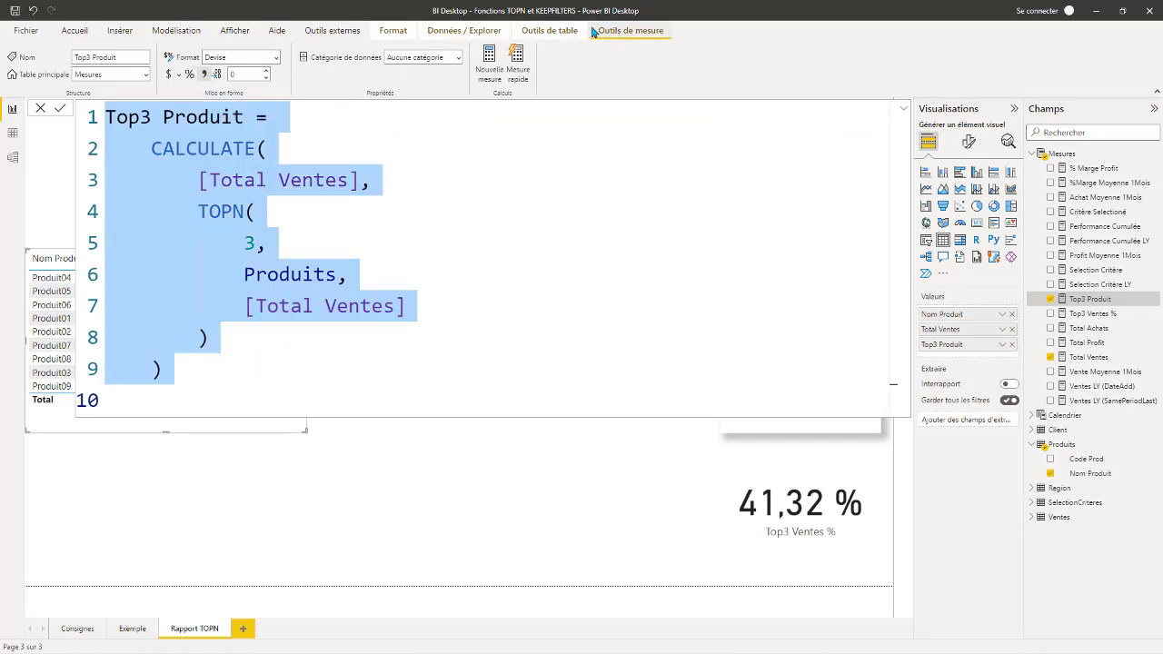
left_click(635, 34)
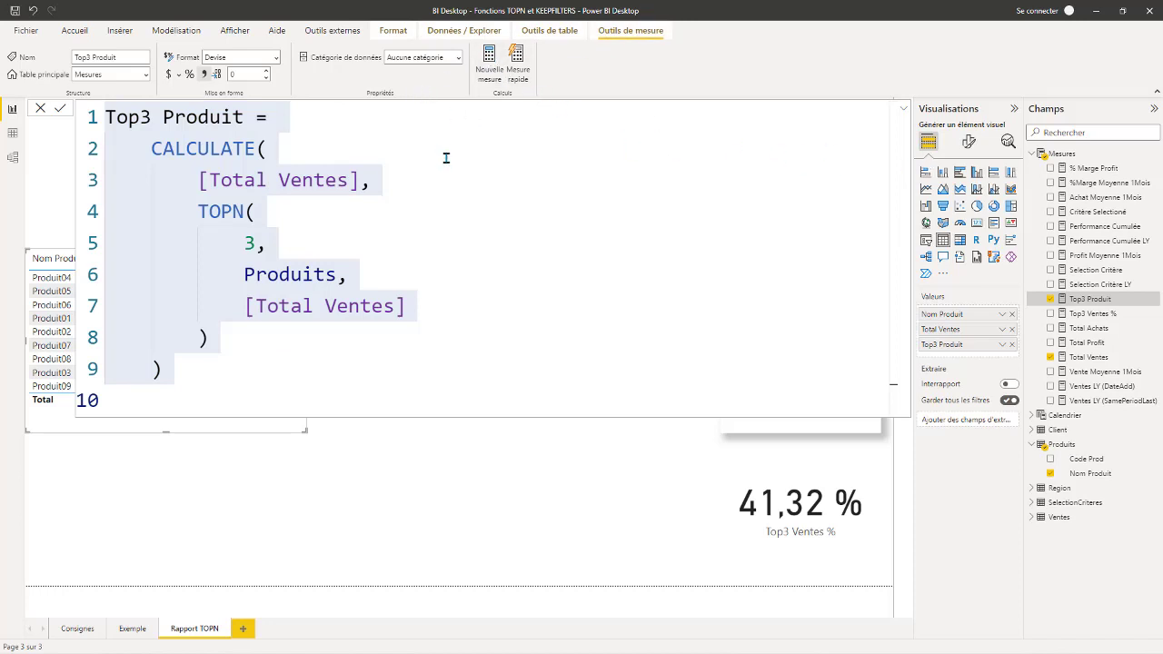
left_click(488, 57)
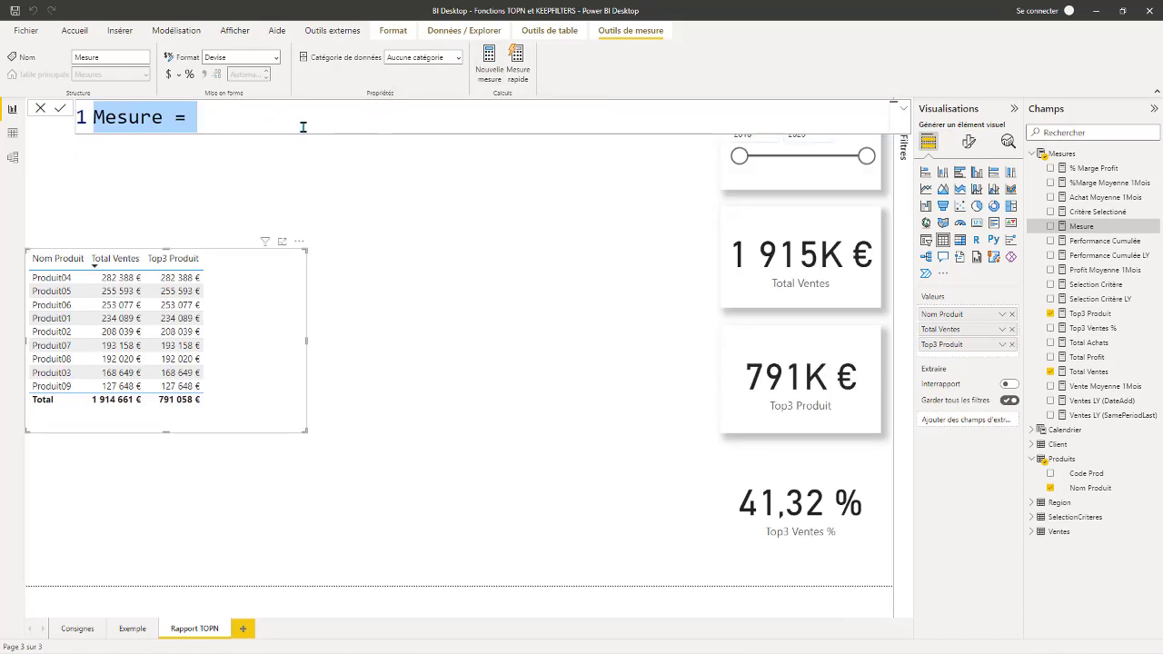
key("ctrl+v")
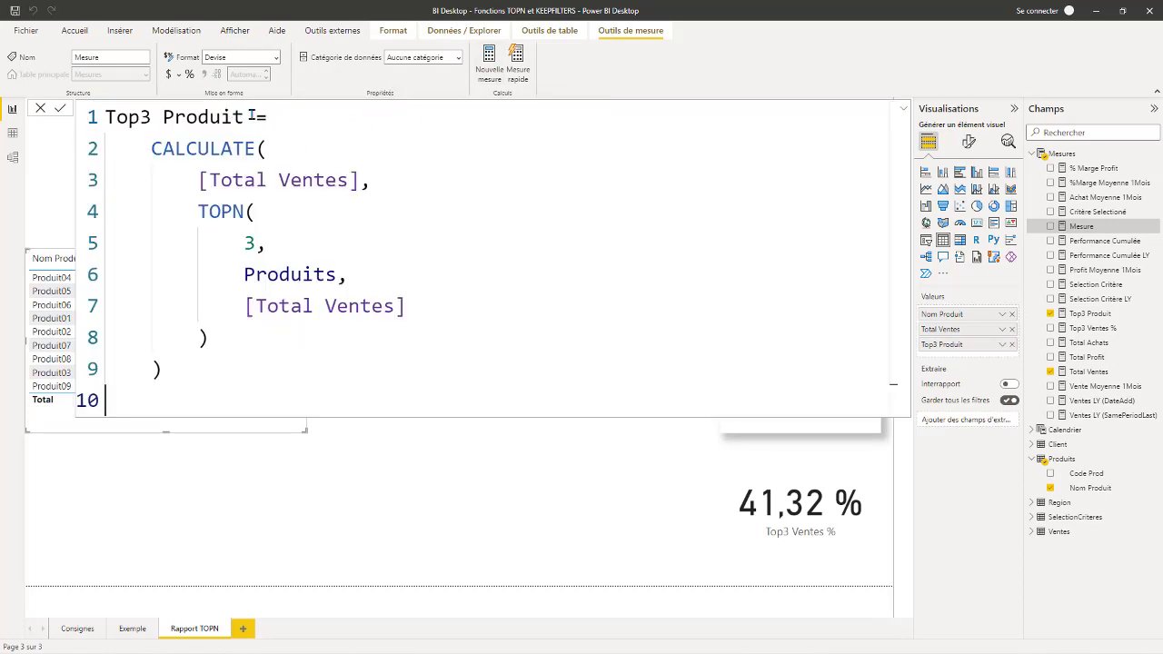
Change the measure name in the pasted formula to Top3 Produit (V2)).
left_click(253, 119)
type("Liste")
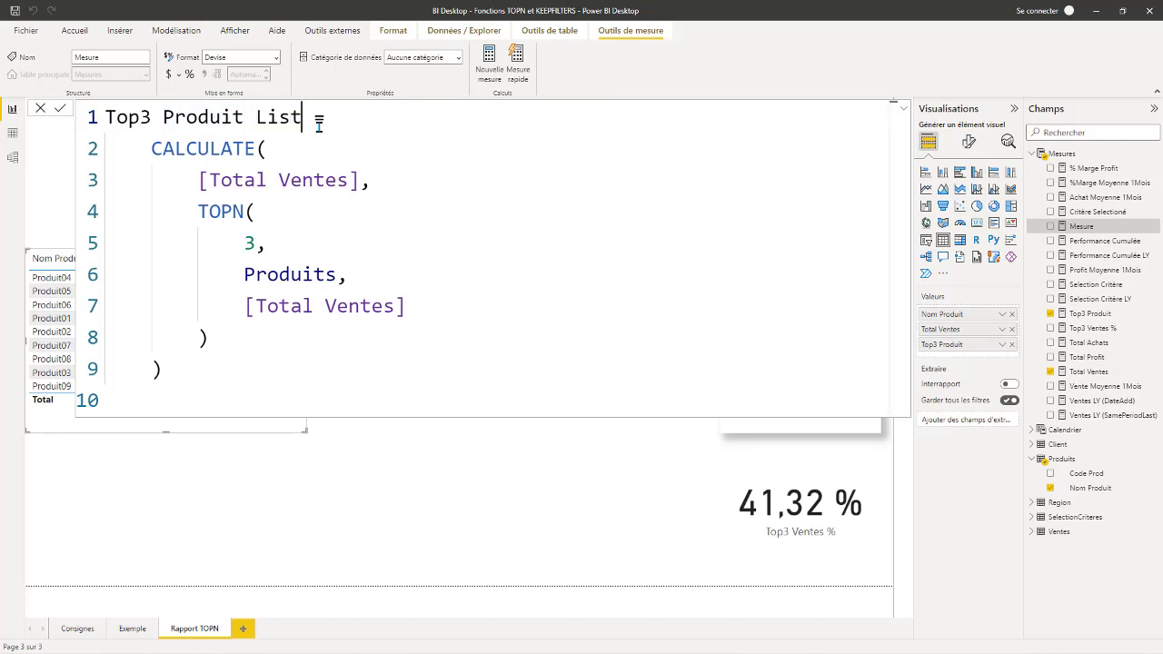
left_click(349, 119)
left_click_drag(314, 117, 255, 117)
type("(")
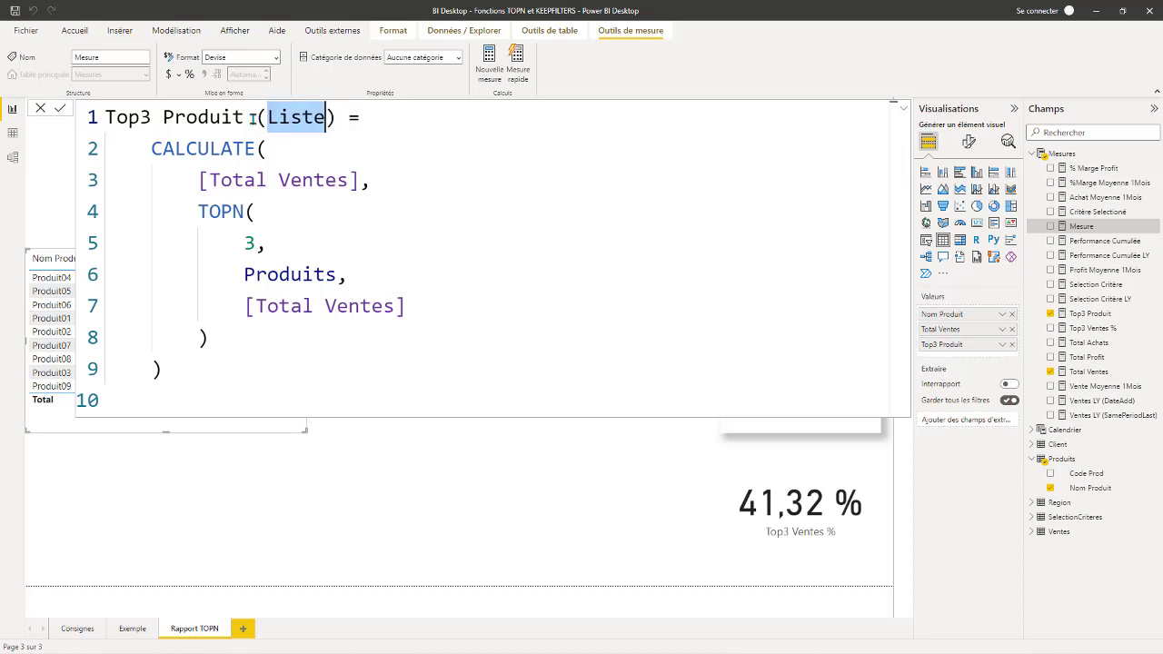
type("V2)")
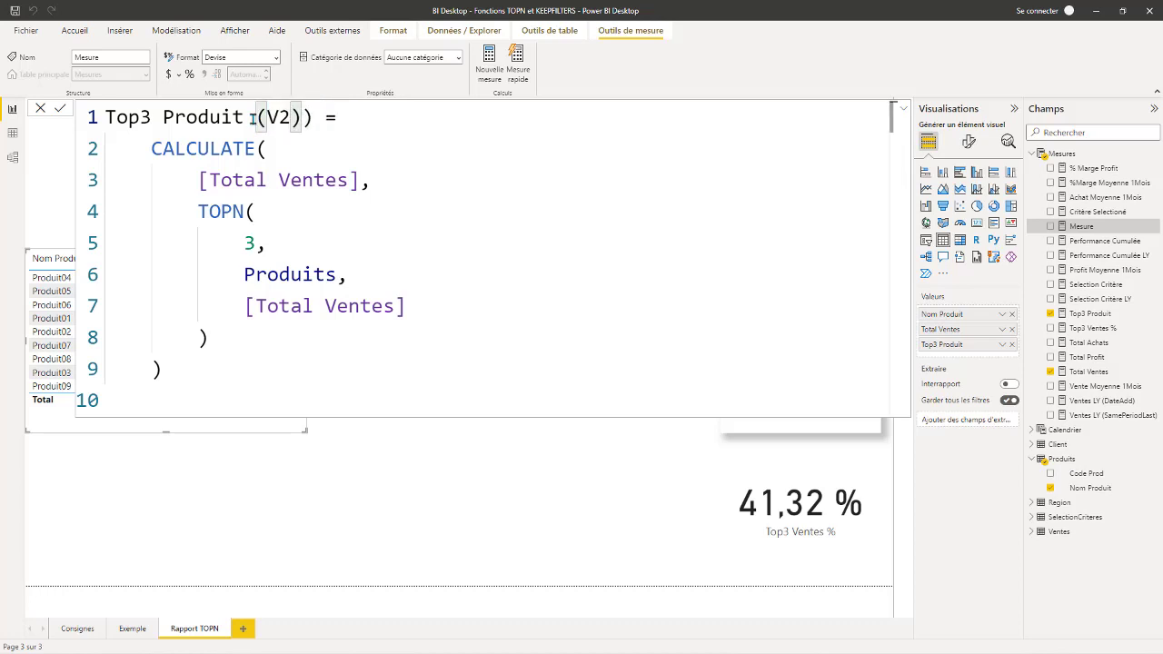
left_click(247, 118)
left_click(279, 116)
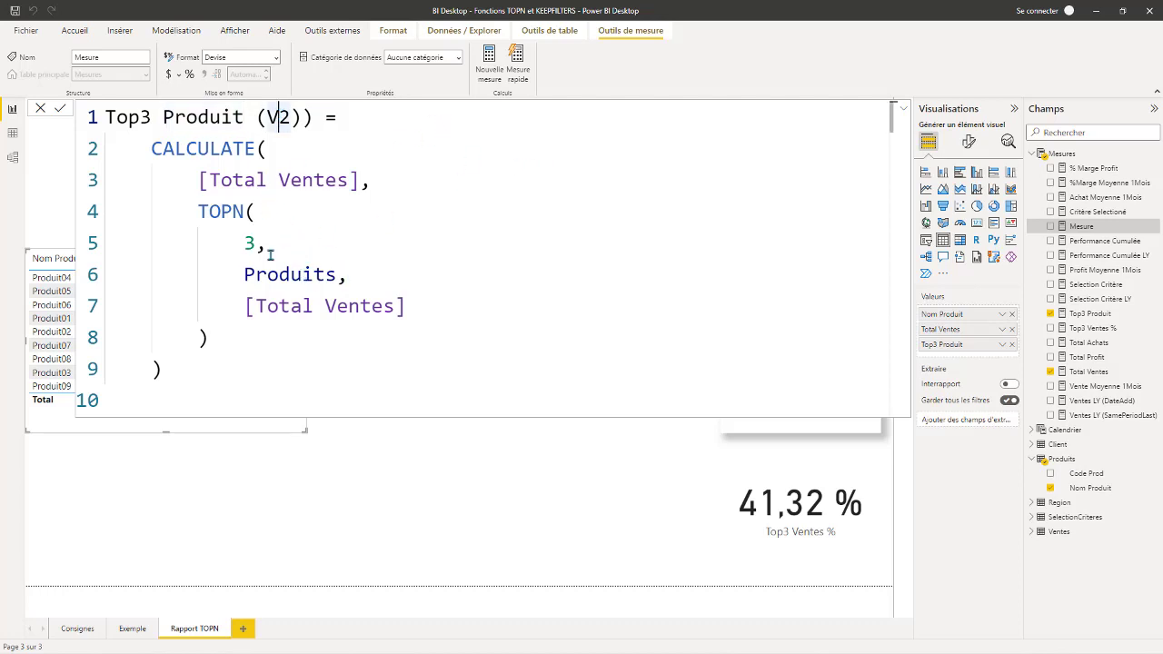
Insert the KEEPFILTERS function with its opening parenthesis on a new line between [Total Ventes] and TOPN.
left_click(904, 108)
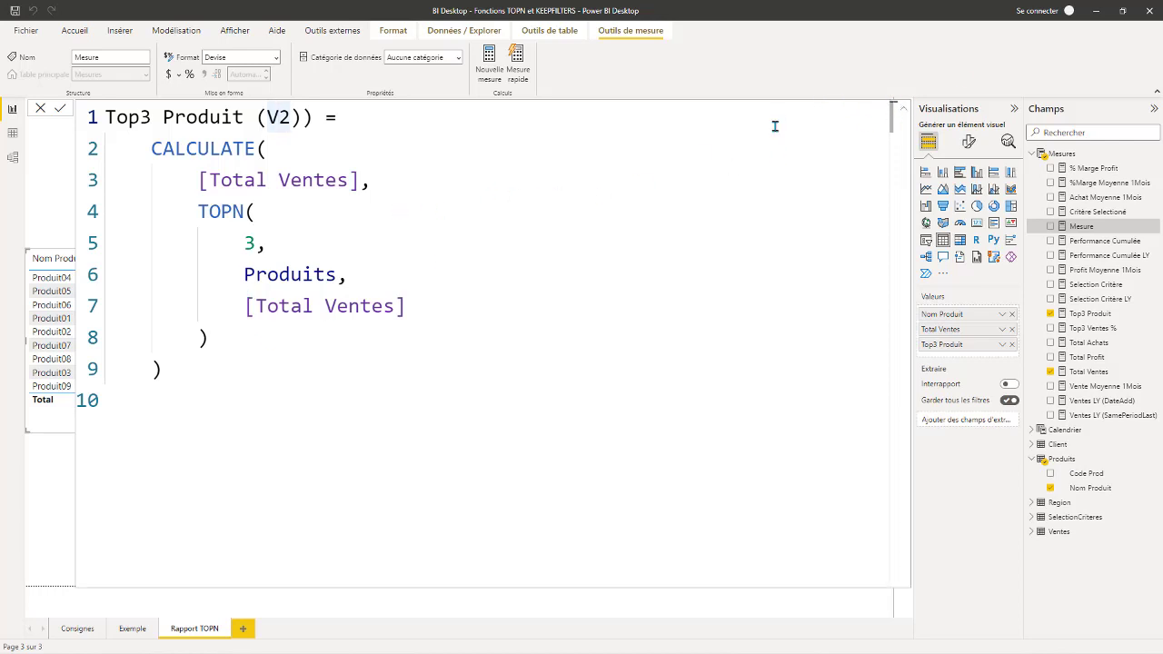
left_click(906, 110)
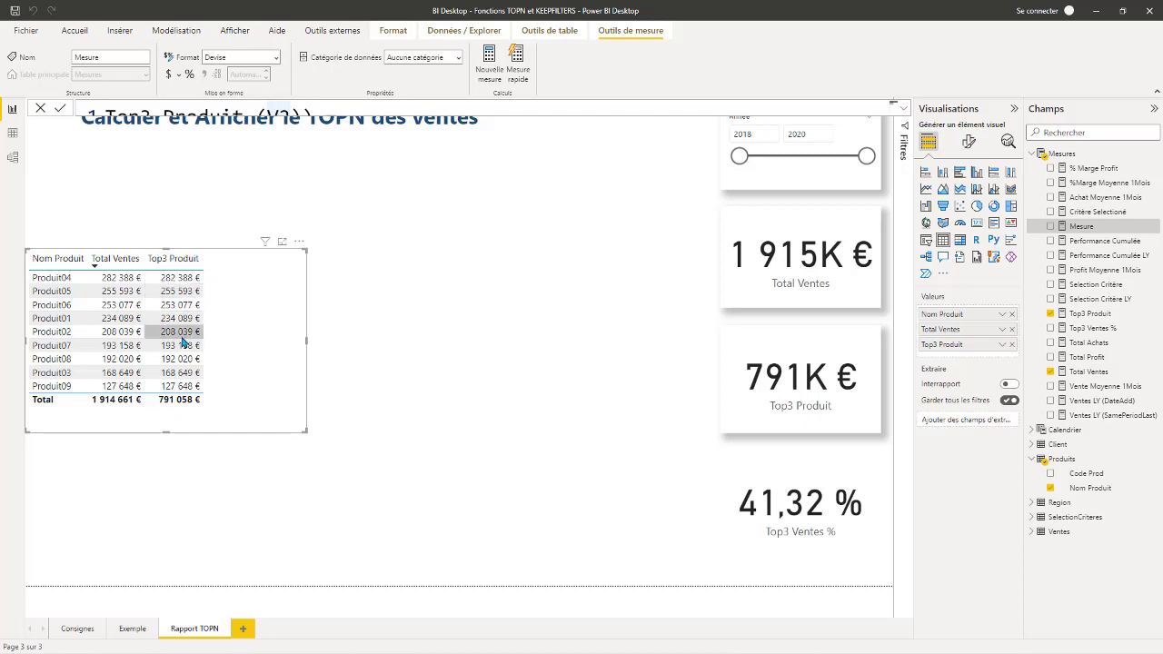
left_click(907, 111)
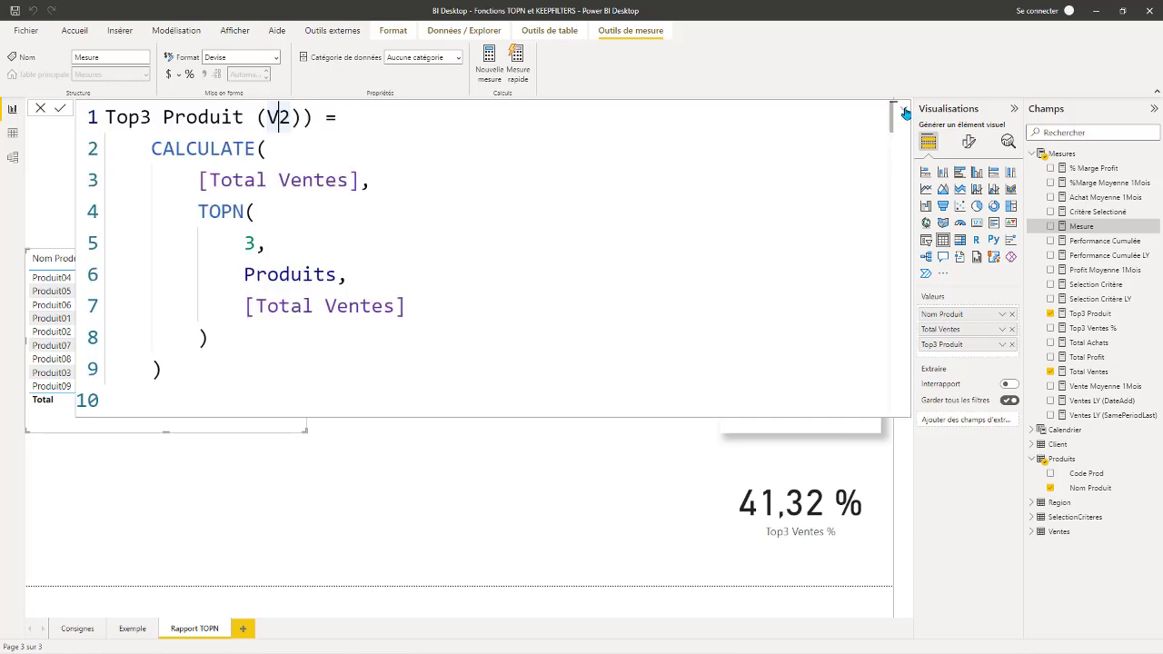
left_click(386, 183)
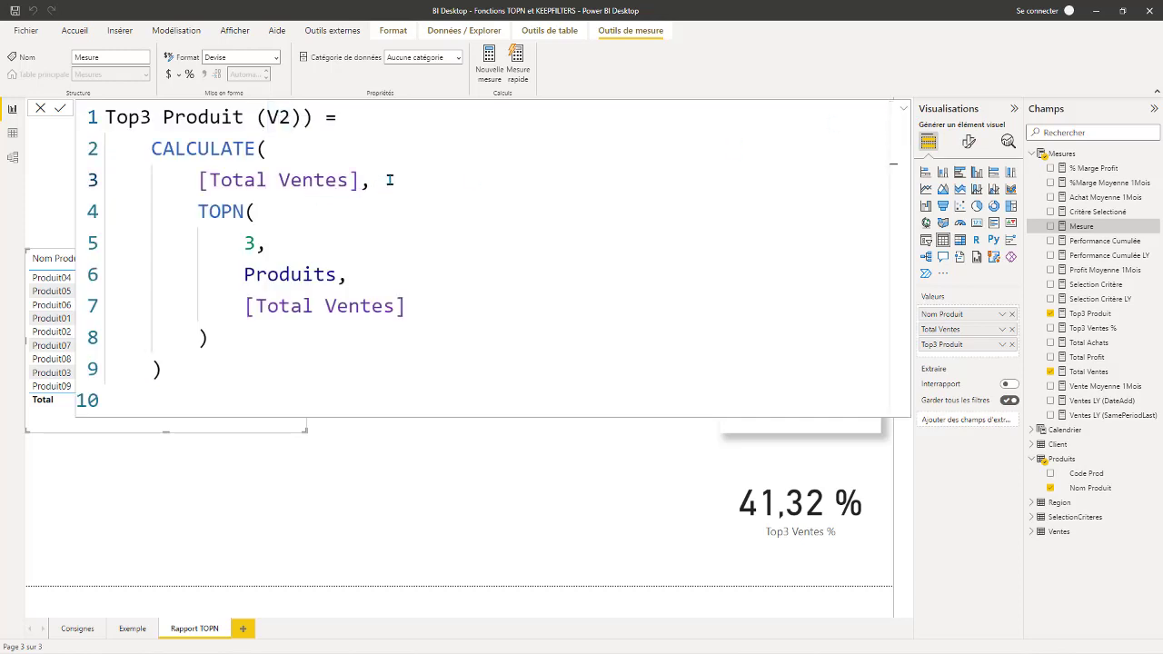
key("shift+Return")
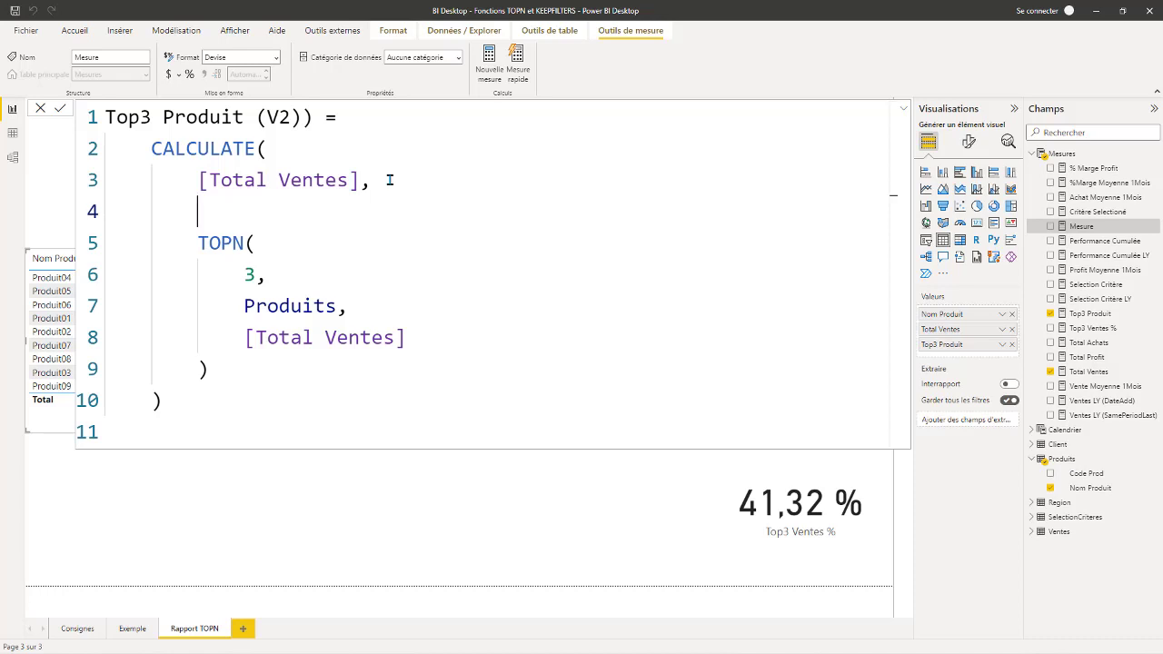
type("KEE")
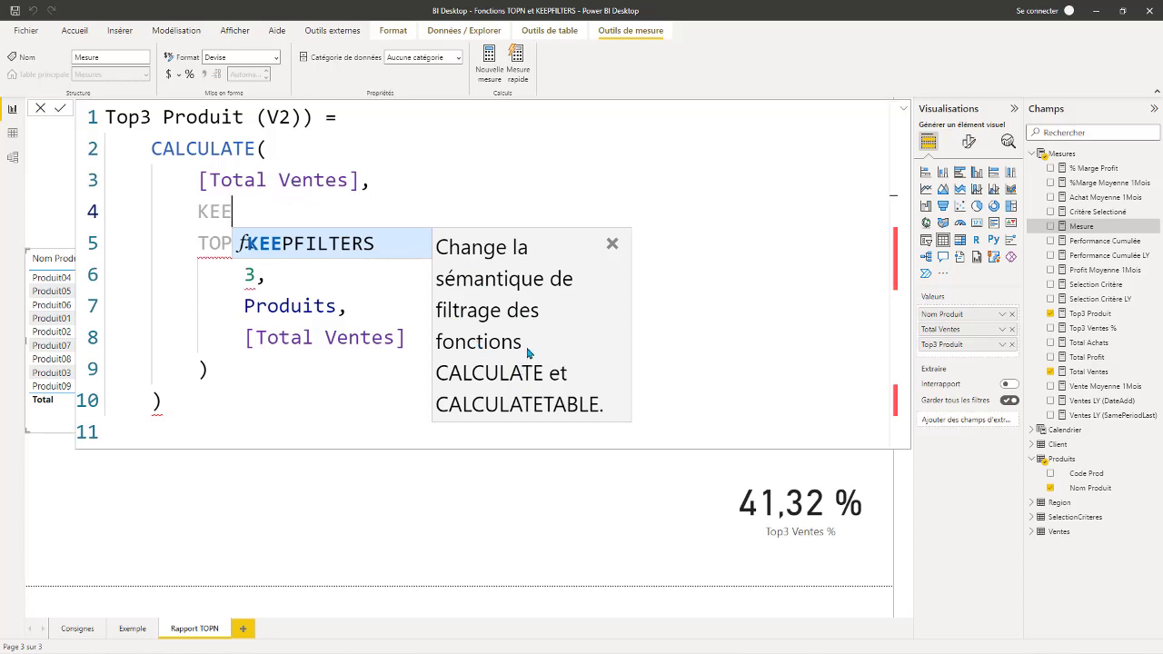
left_click(322, 246)
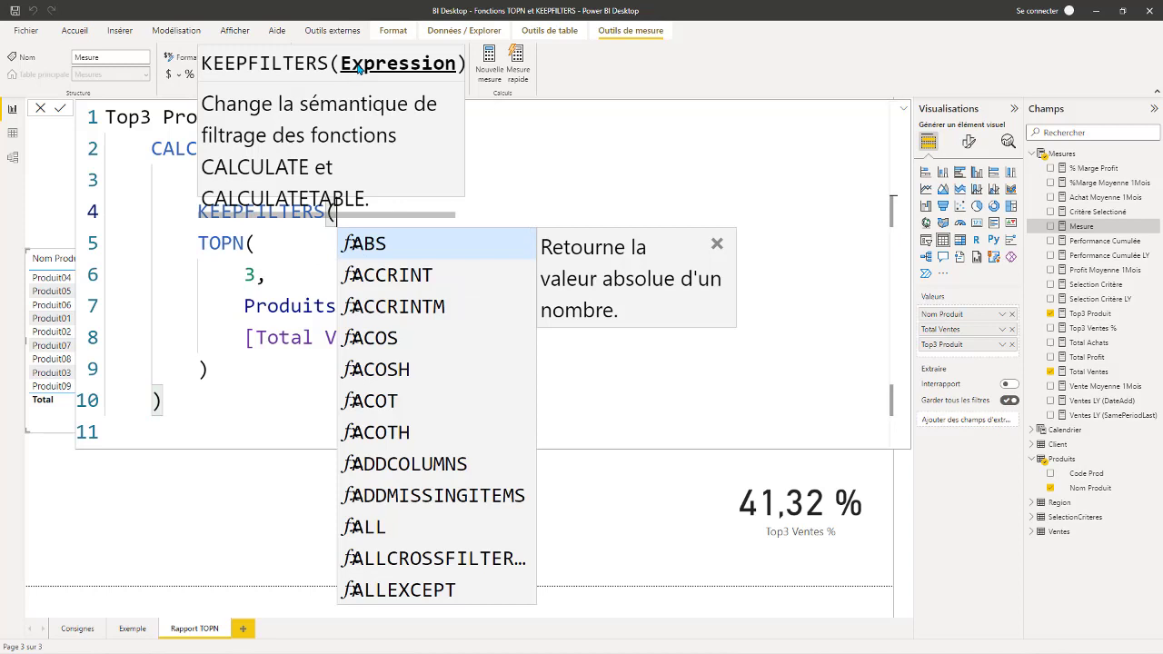
left_click(521, 144)
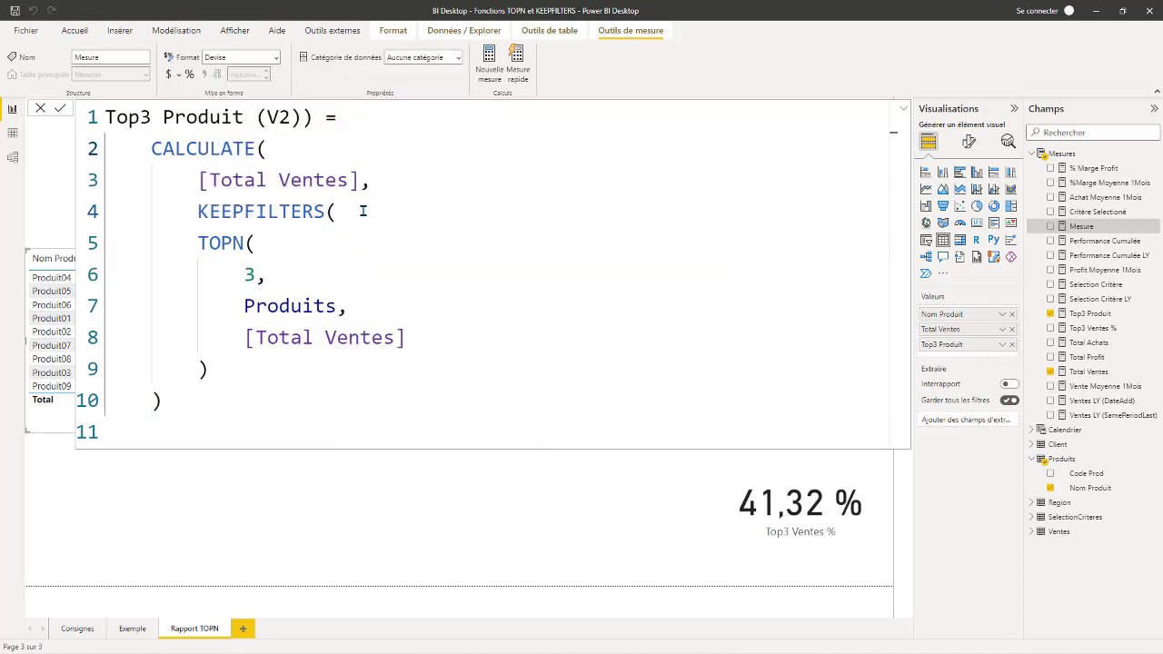
Indent the whole TOPN block one level and close KEEPFILTERS with a parenthesis on a new line after it.
left_click_drag(226, 371, 69, 262)
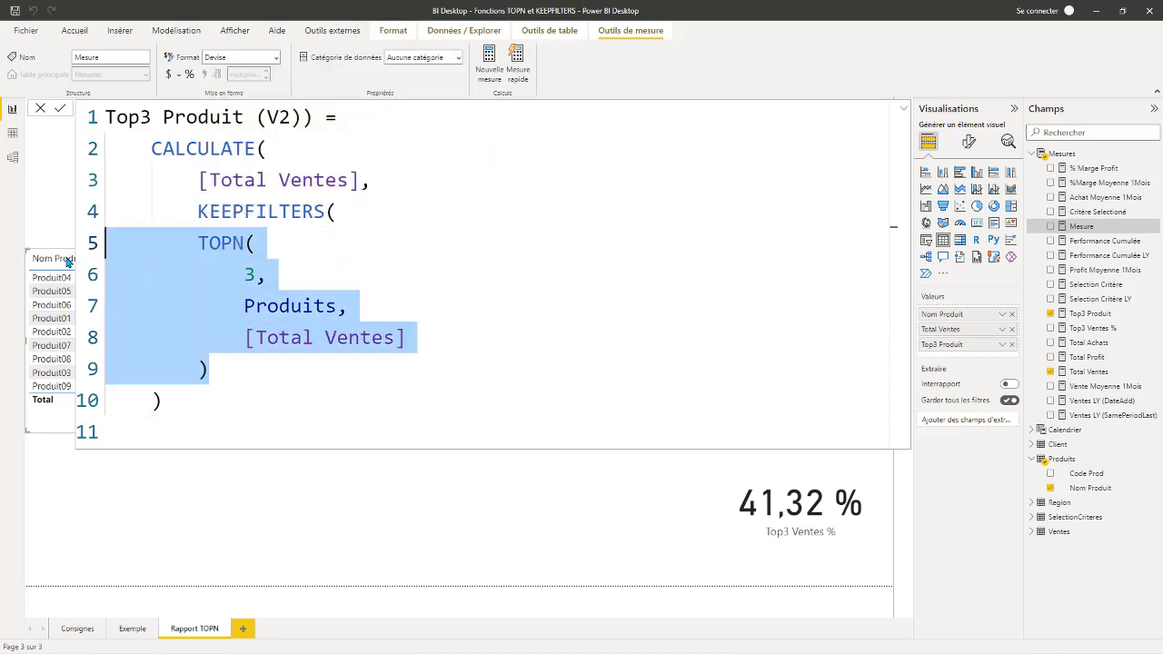
key("Tab")
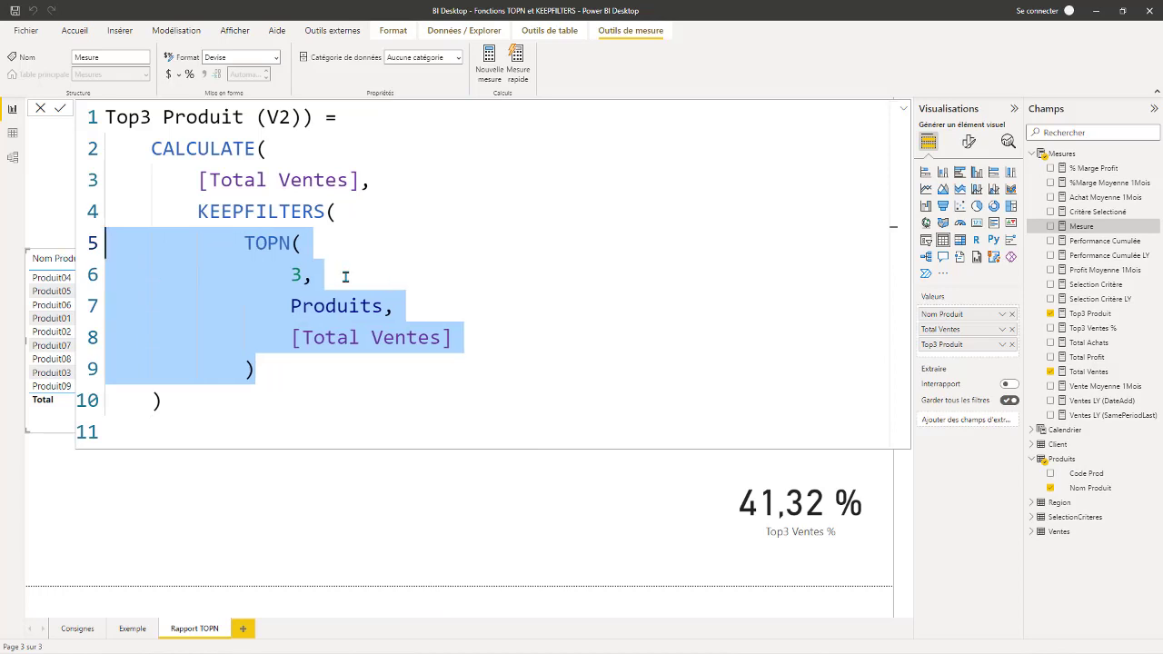
left_click(288, 370)
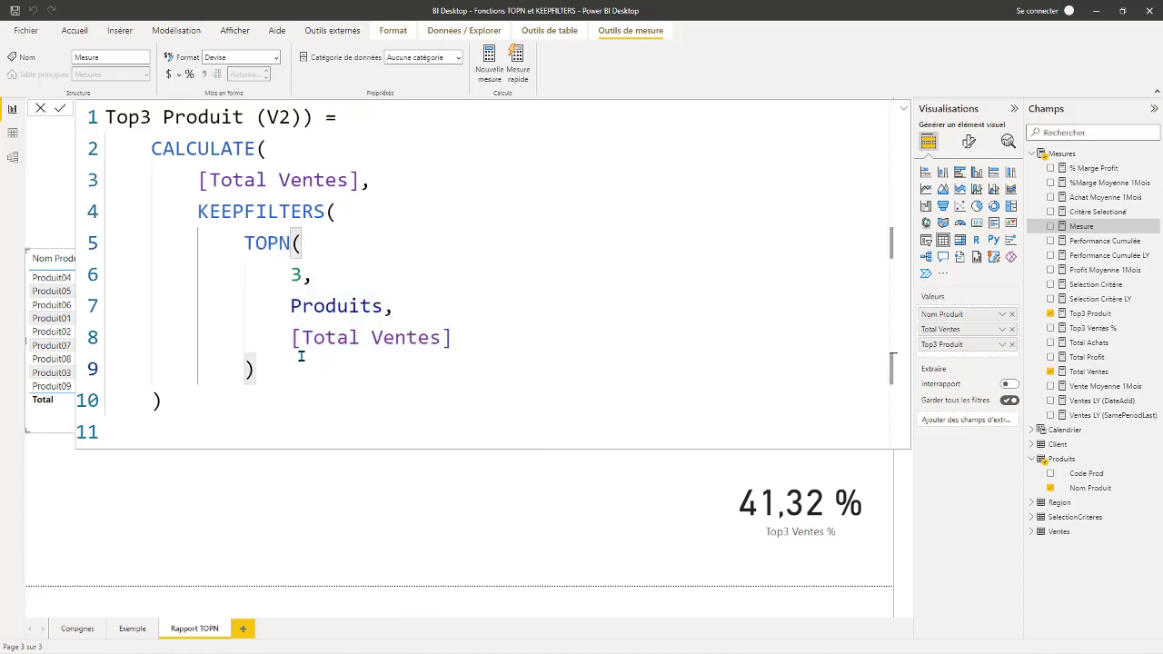
key("Return")
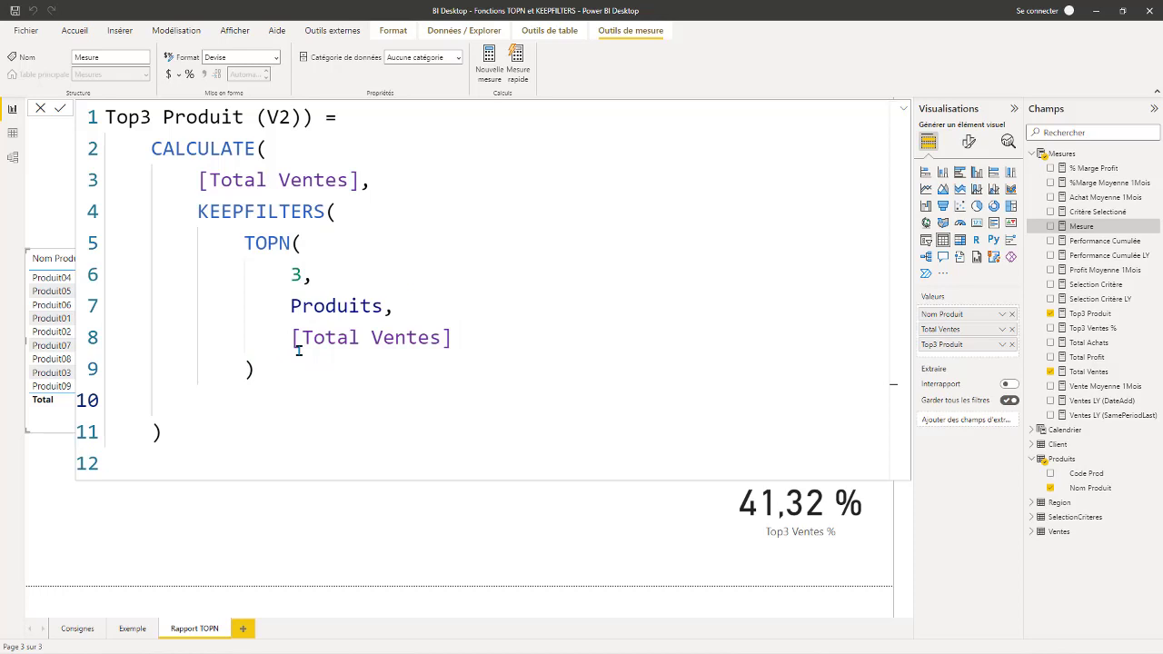
type(")")
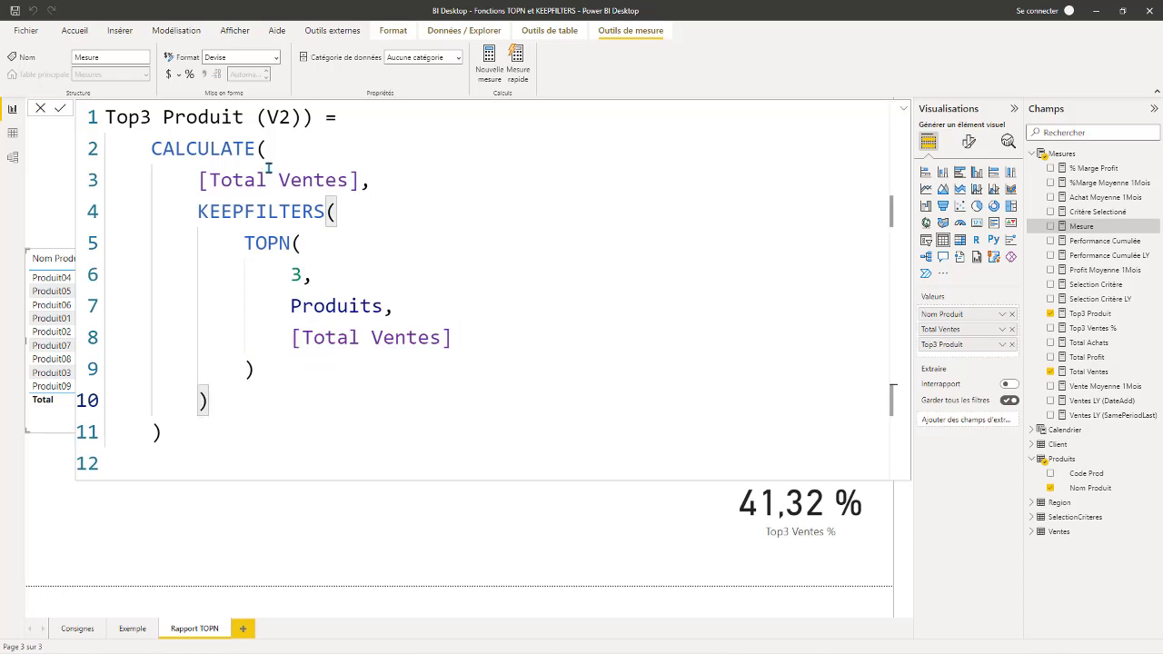
Commit the Top3 Produit (V2)) measure and collapse the formula editor.
left_click_drag(199, 211, 338, 212)
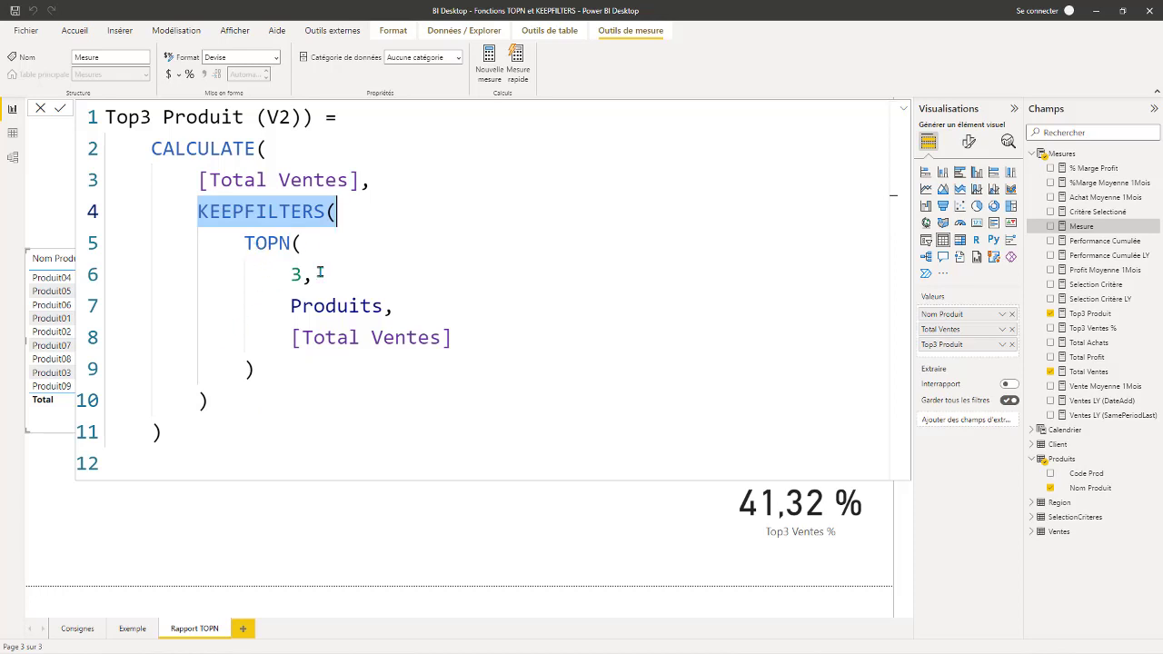
left_click(902, 110)
left_click(902, 110)
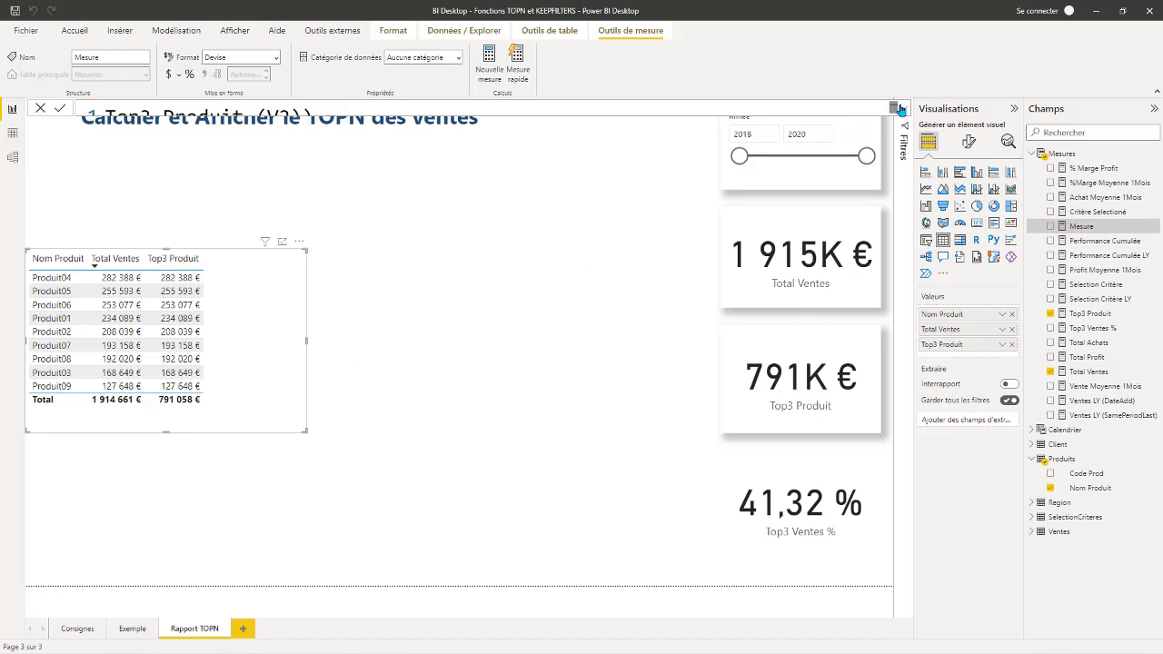
left_click(902, 108)
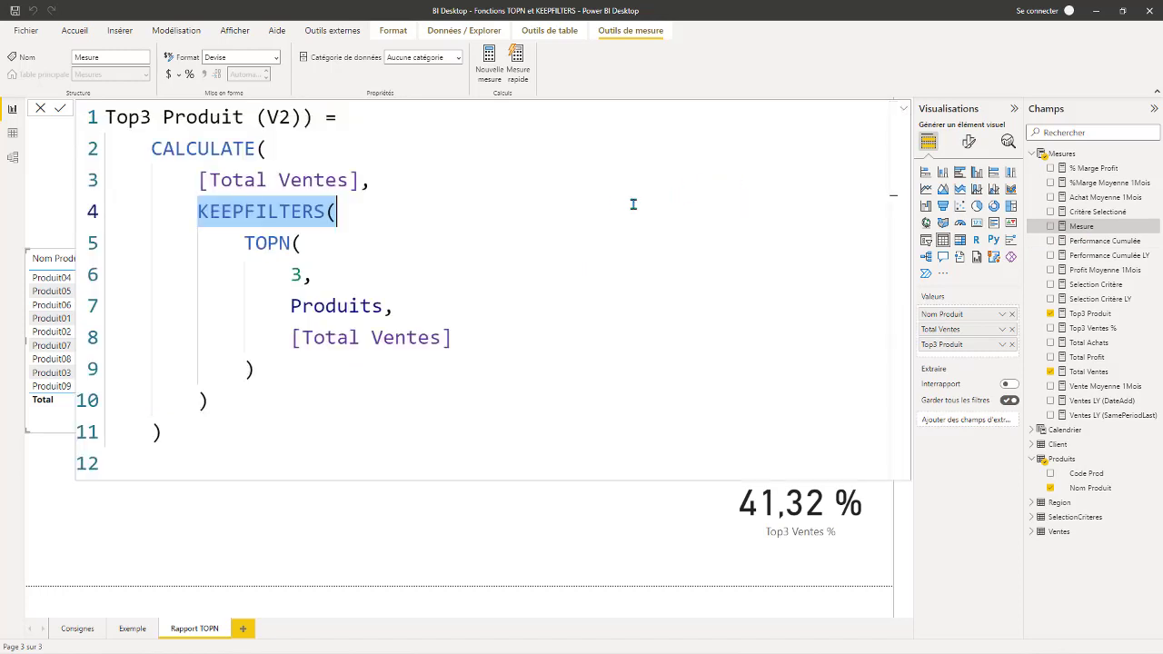
left_click(187, 426)
key("Return")
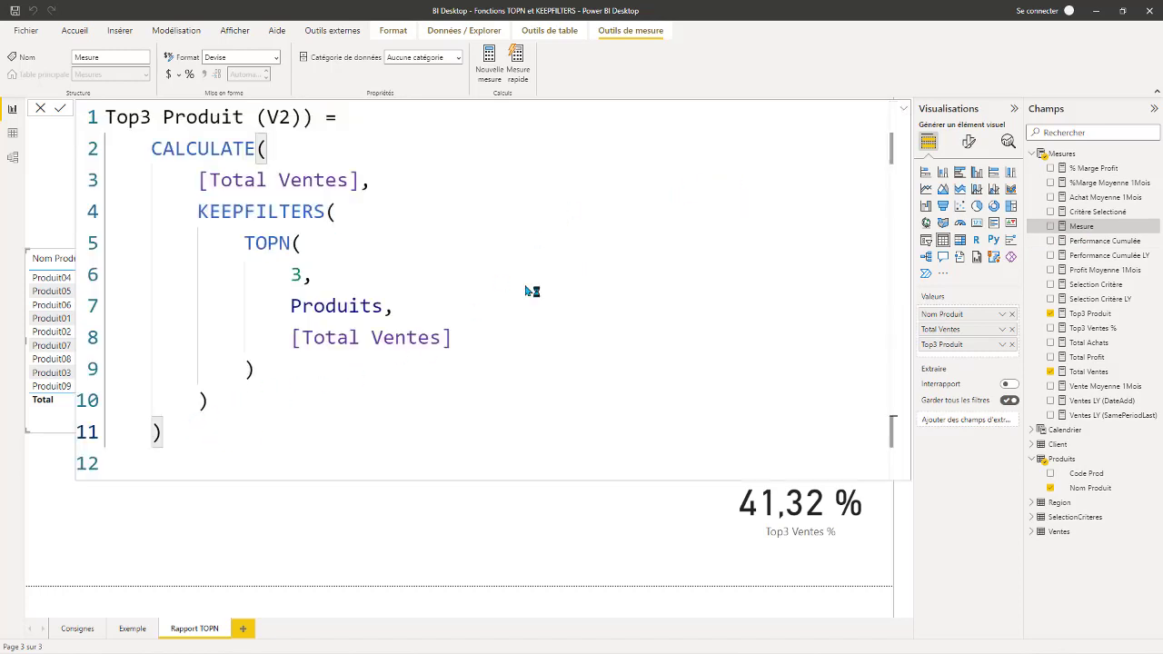
left_click(904, 113)
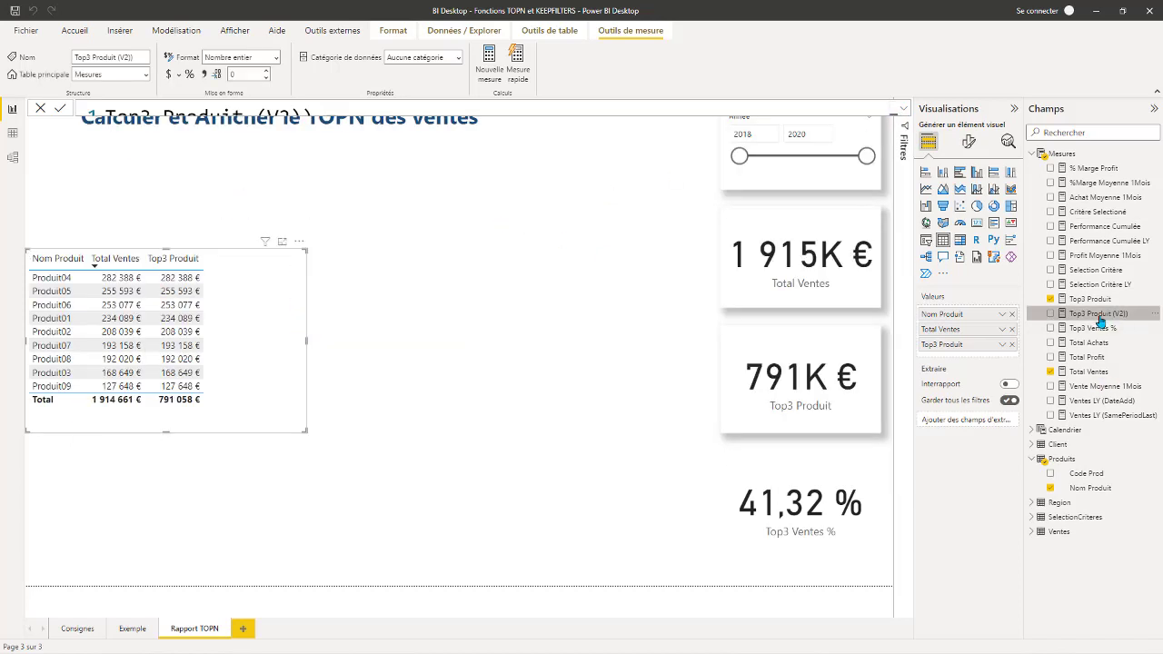
Add Top3 Produit (V2)) to the product sales table, widened slightly, and format the measure as € Euro (123 €).
left_click_drag(1099, 318, 300, 389)
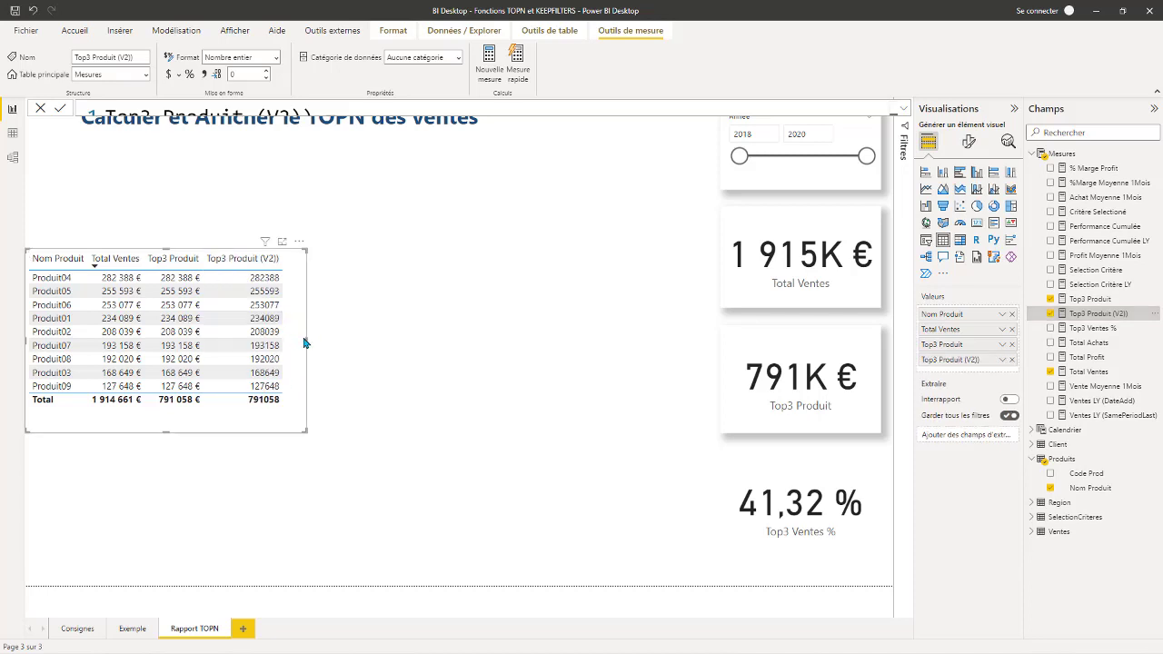
left_click_drag(309, 345, 314, 342)
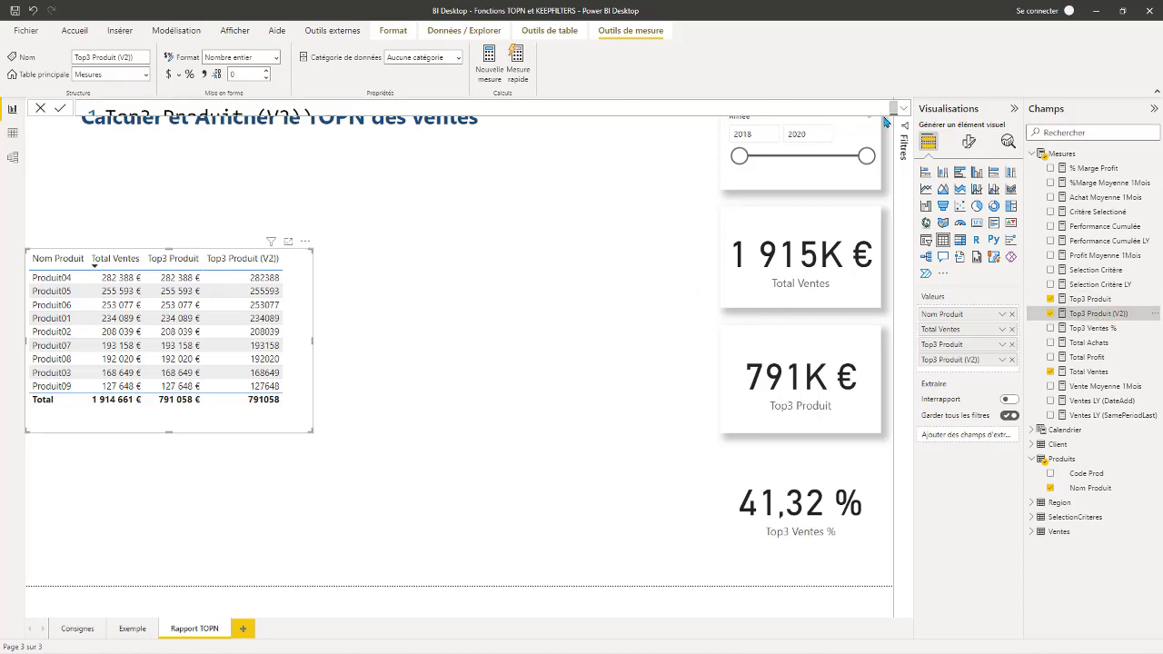
left_click(183, 75)
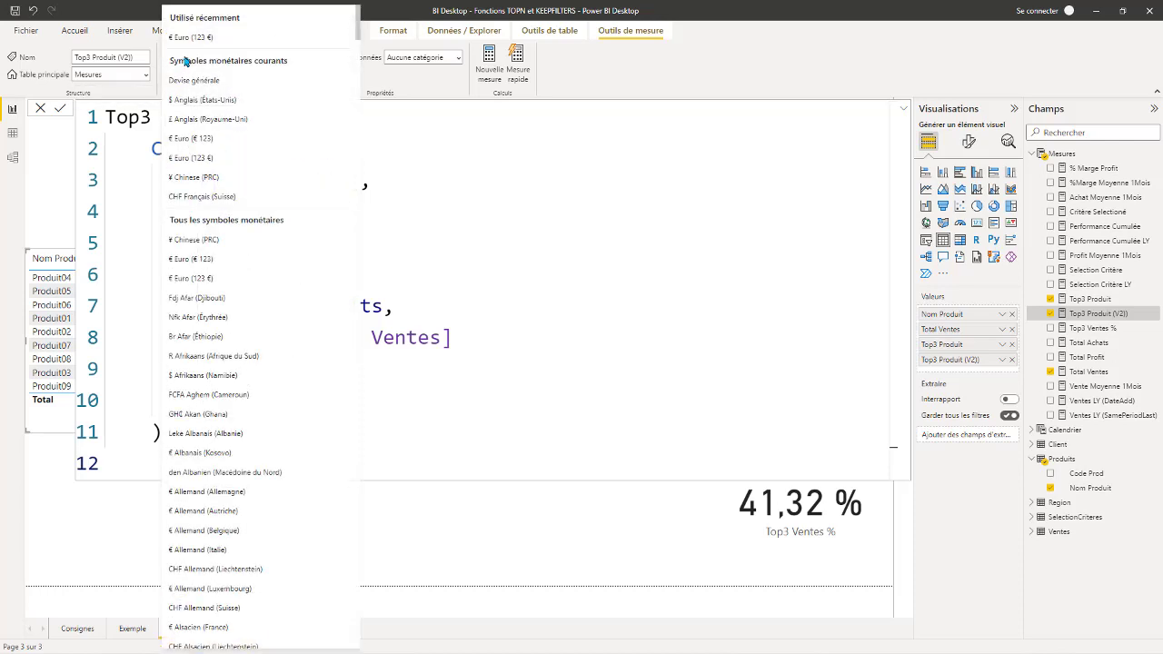
left_click(188, 39)
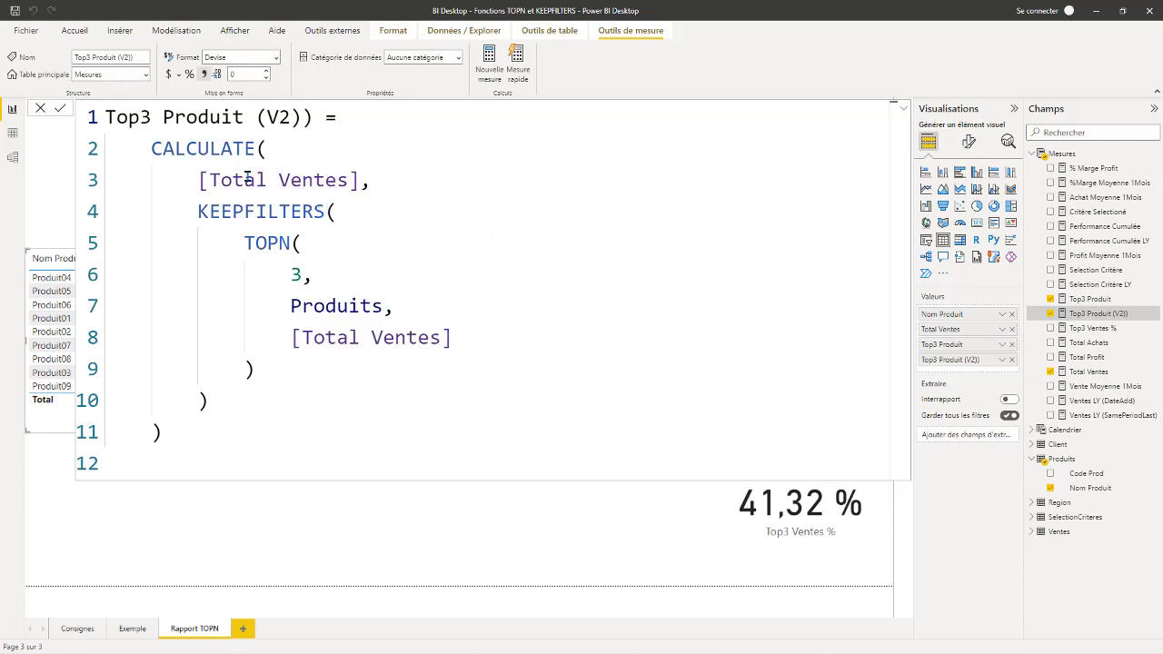
Examine the KEEPFILTERS and TOPN arguments of Top3 Produit (V2)) against that measure's column in the product sales table.
left_click(907, 111)
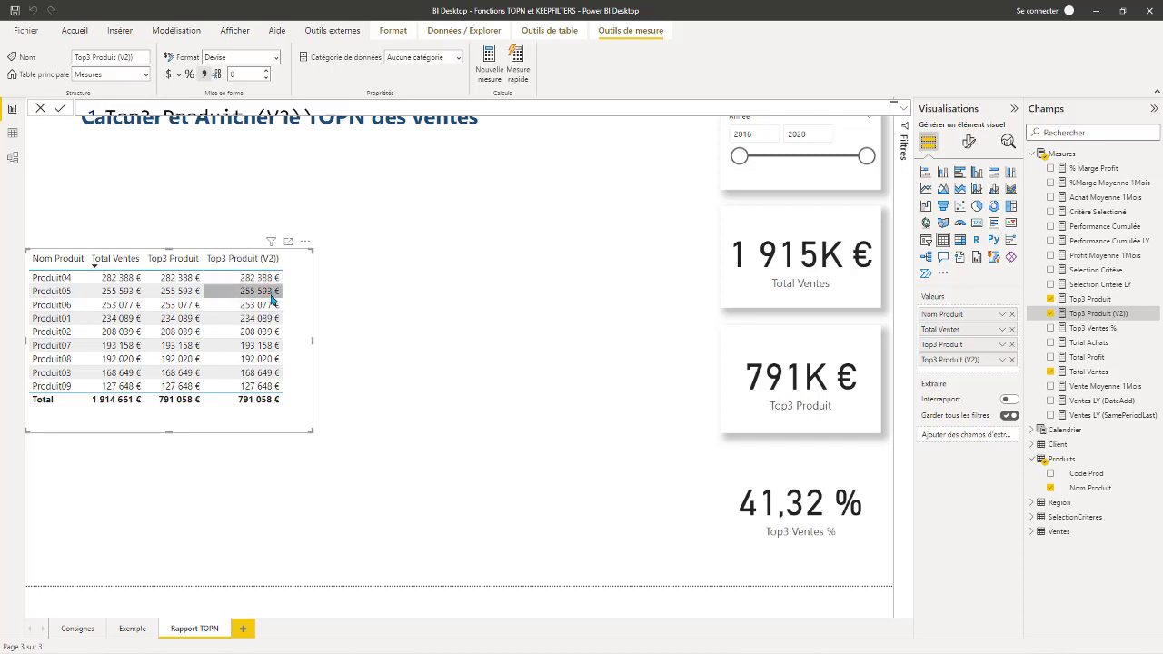
left_click(903, 108)
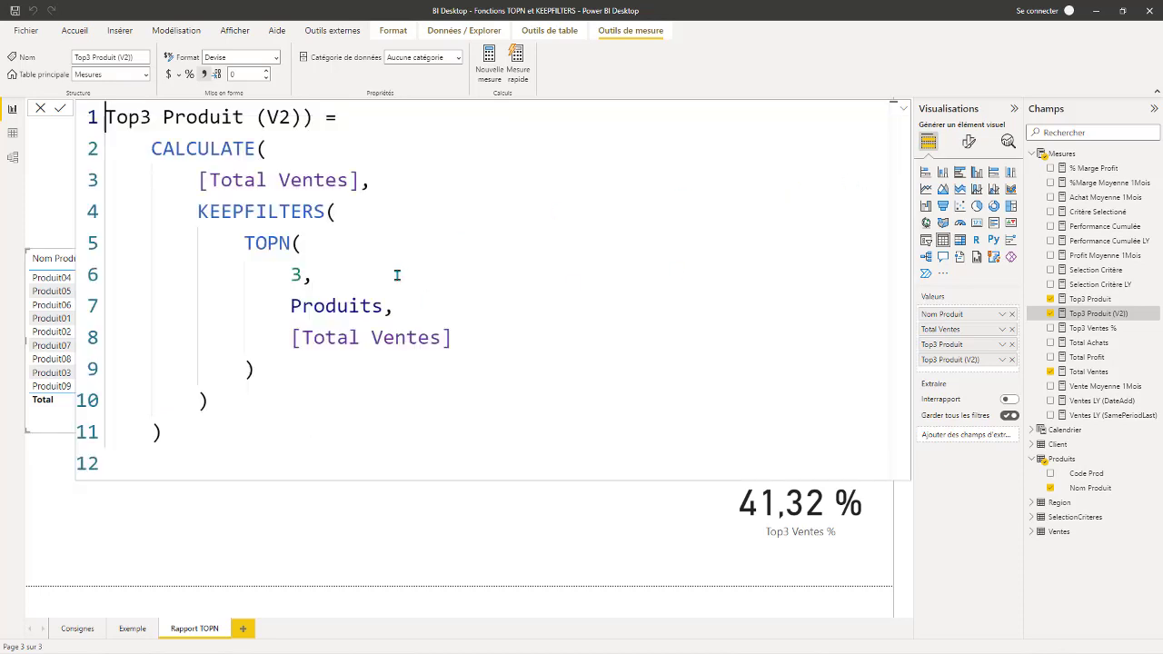
left_click(338, 212)
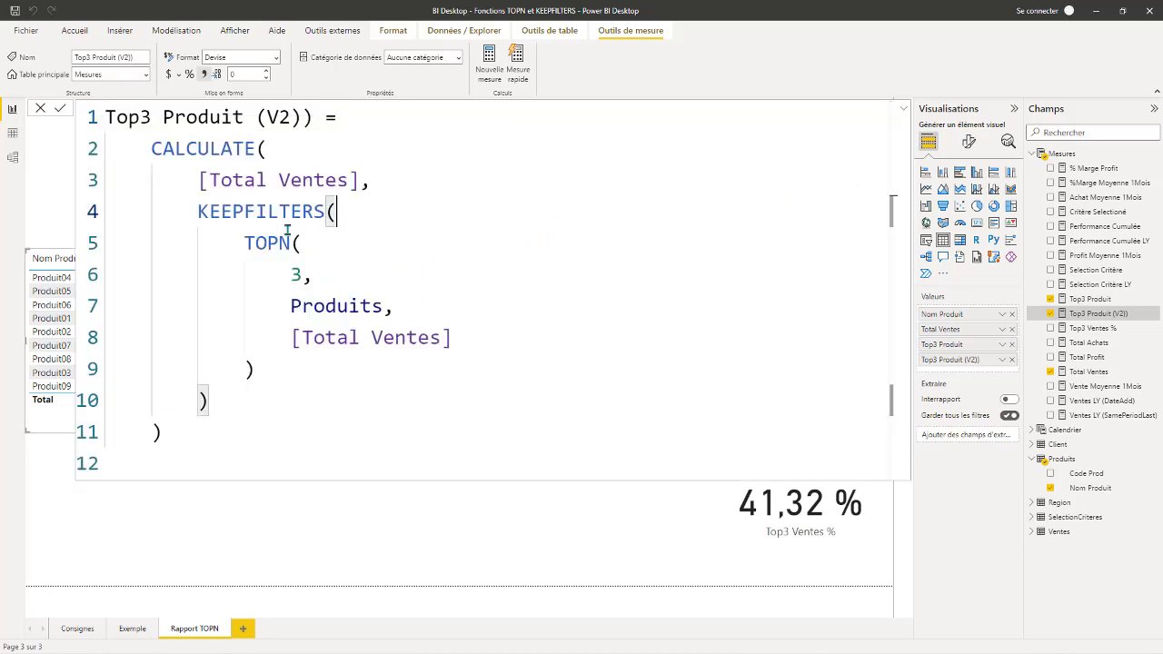
left_click(290, 308)
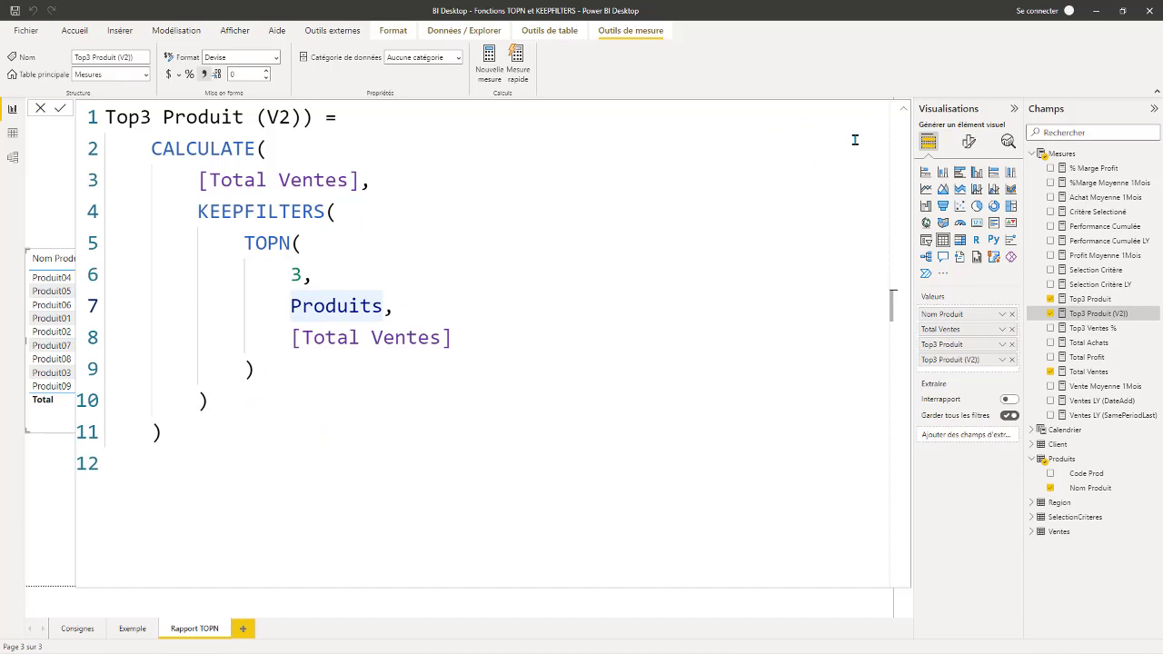
left_click(900, 113)
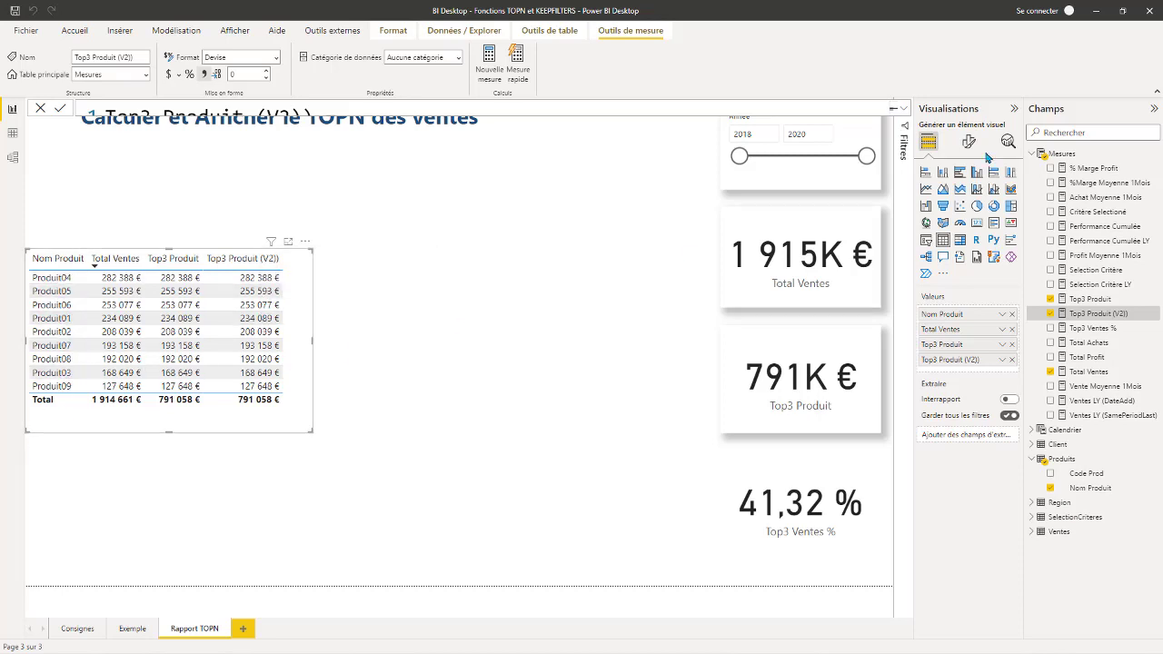
Wrap the Produits table argument of TOPN in an ALLSELECTED function in the Top3 Produit (V2)) formula.
left_click(904, 110)
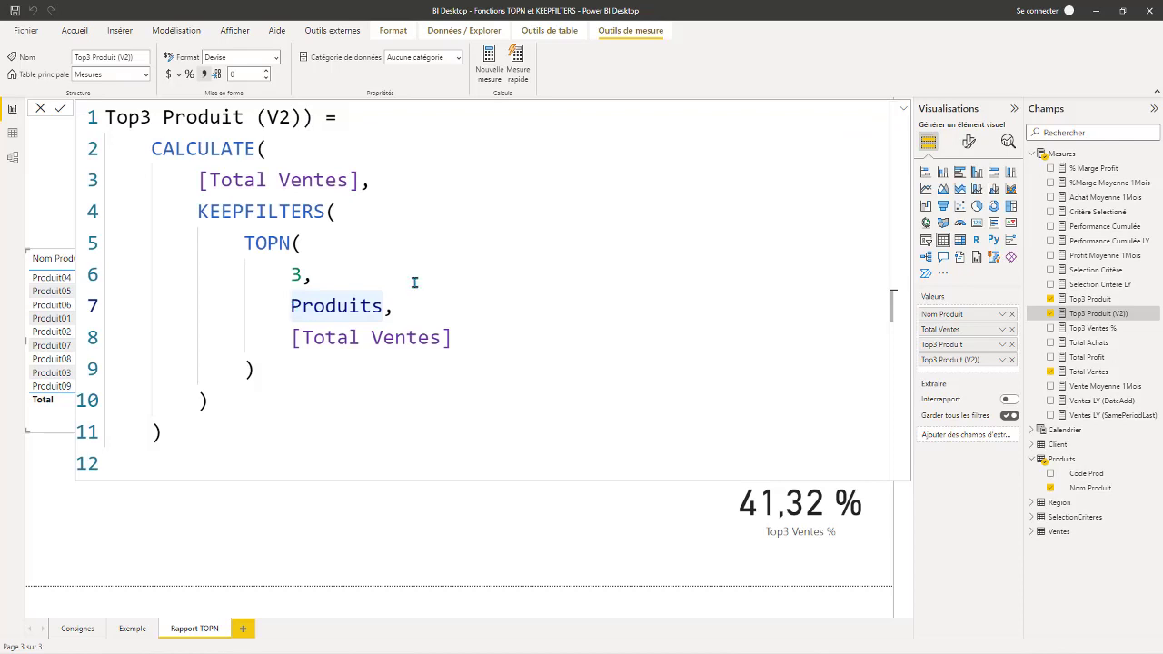
type("ALL")
type("SE")
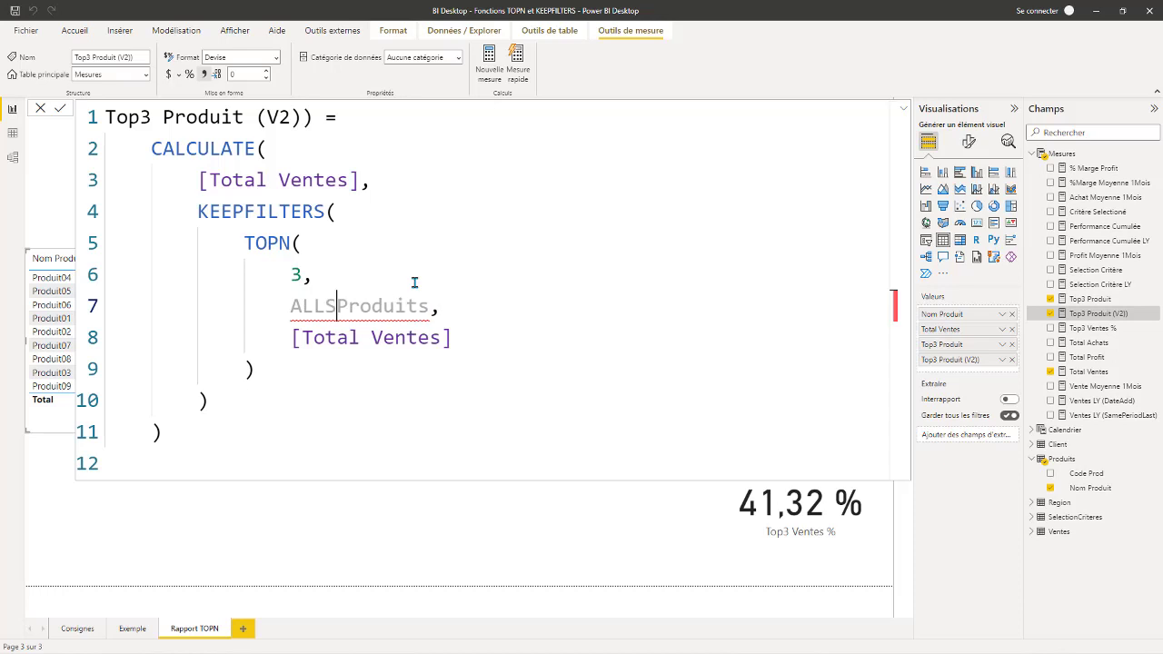
type("LEC")
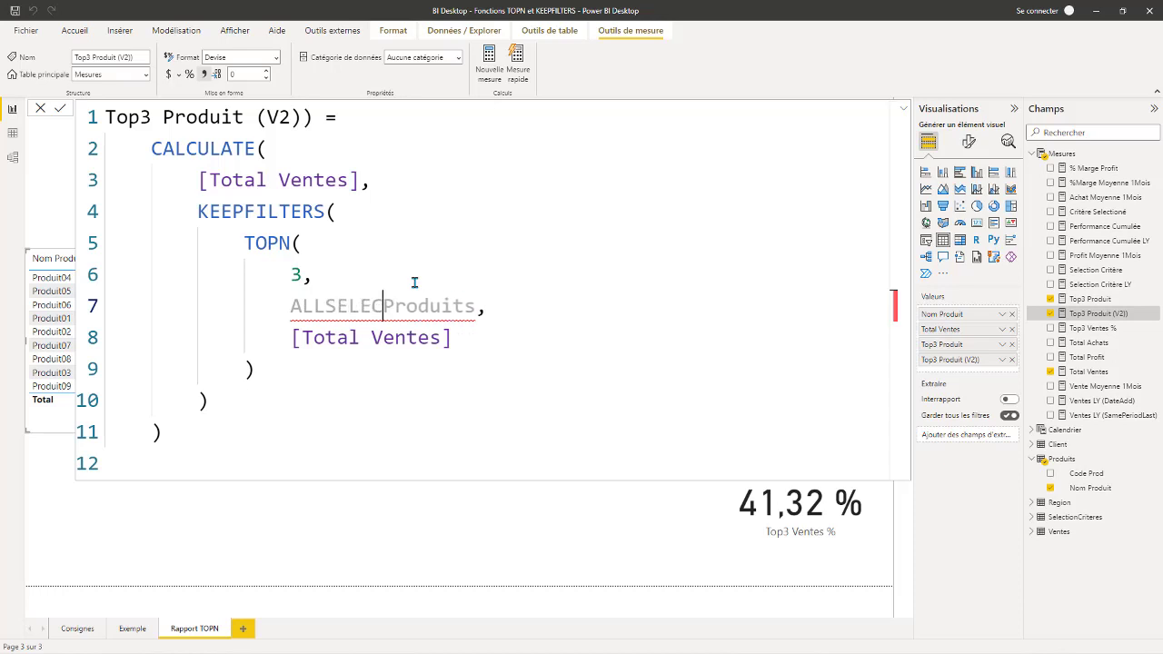
type("TED(")
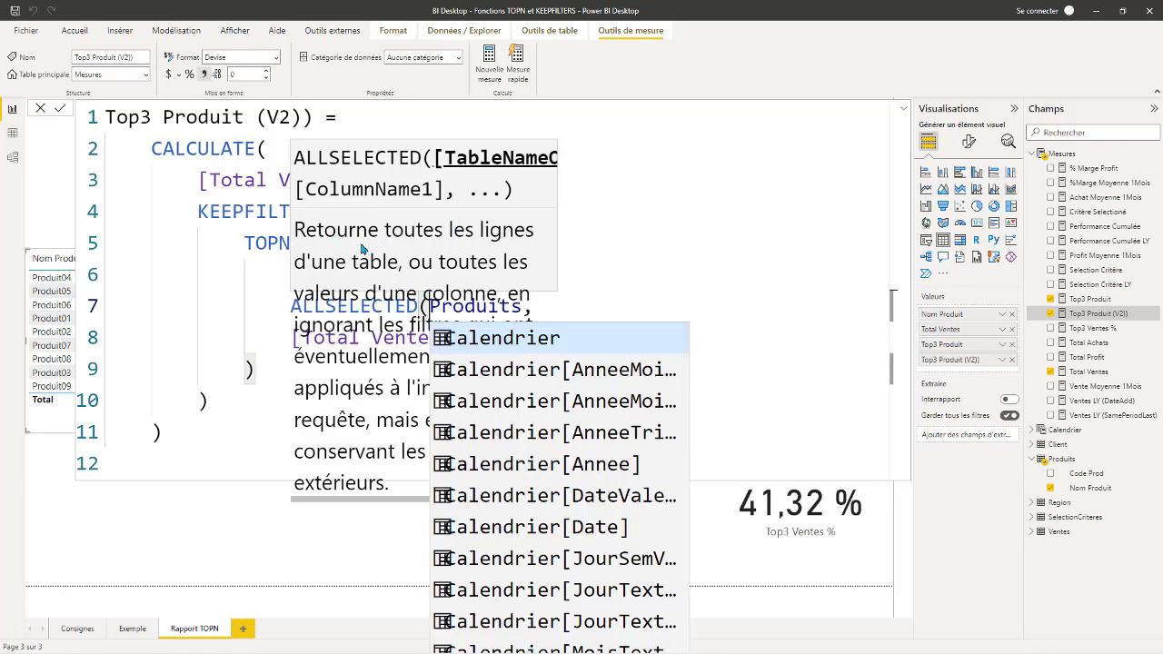
key("Escape")
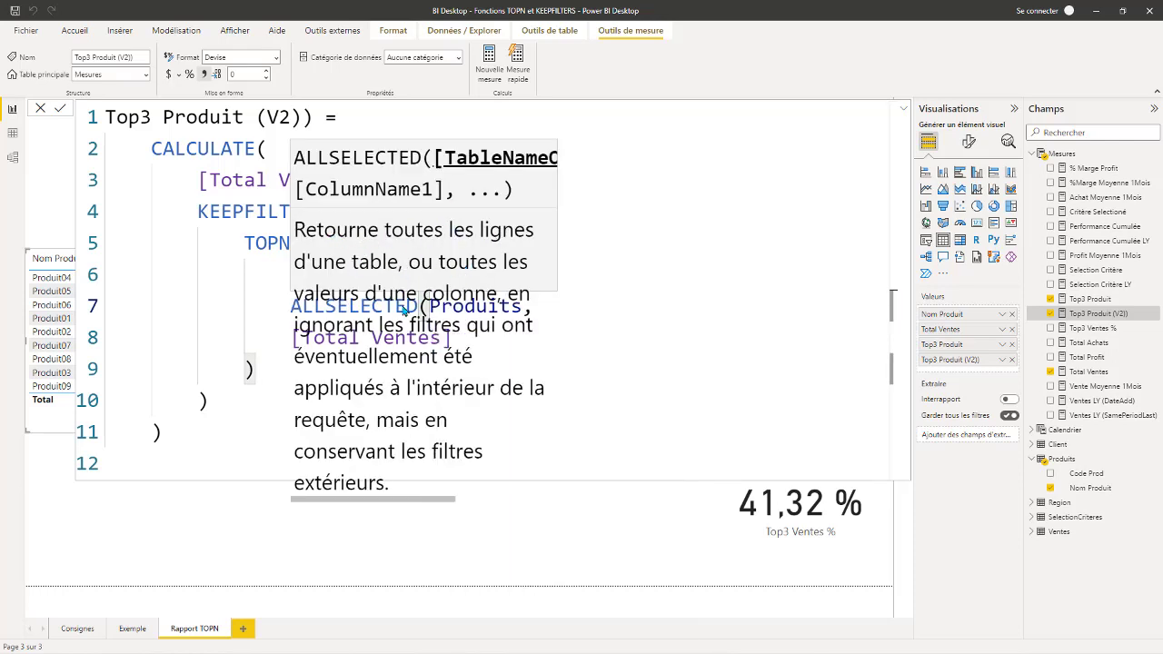
left_click(591, 263)
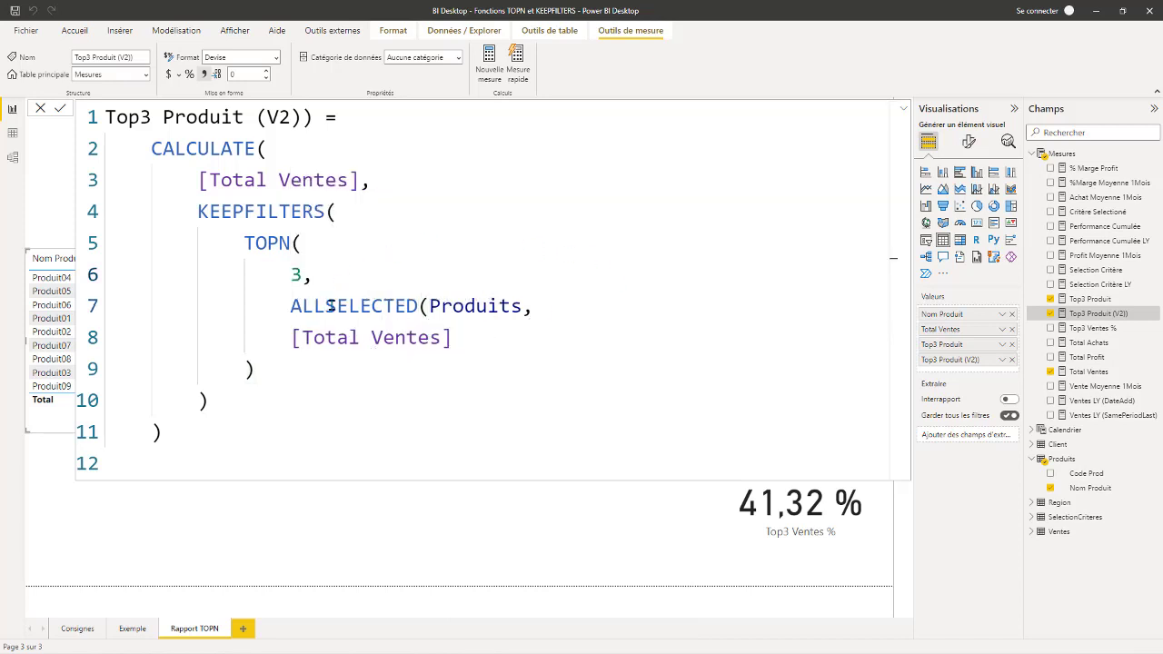
left_click(523, 309)
type(")")
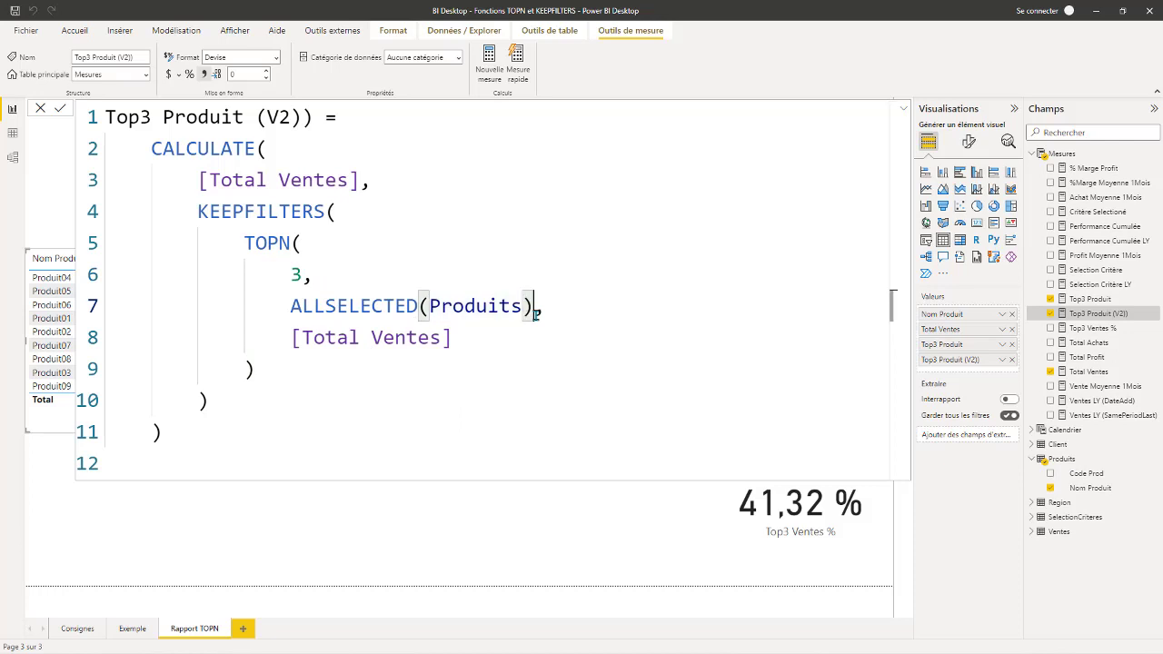
type(",")
key("Down")
key("Down")
left_click(392, 306)
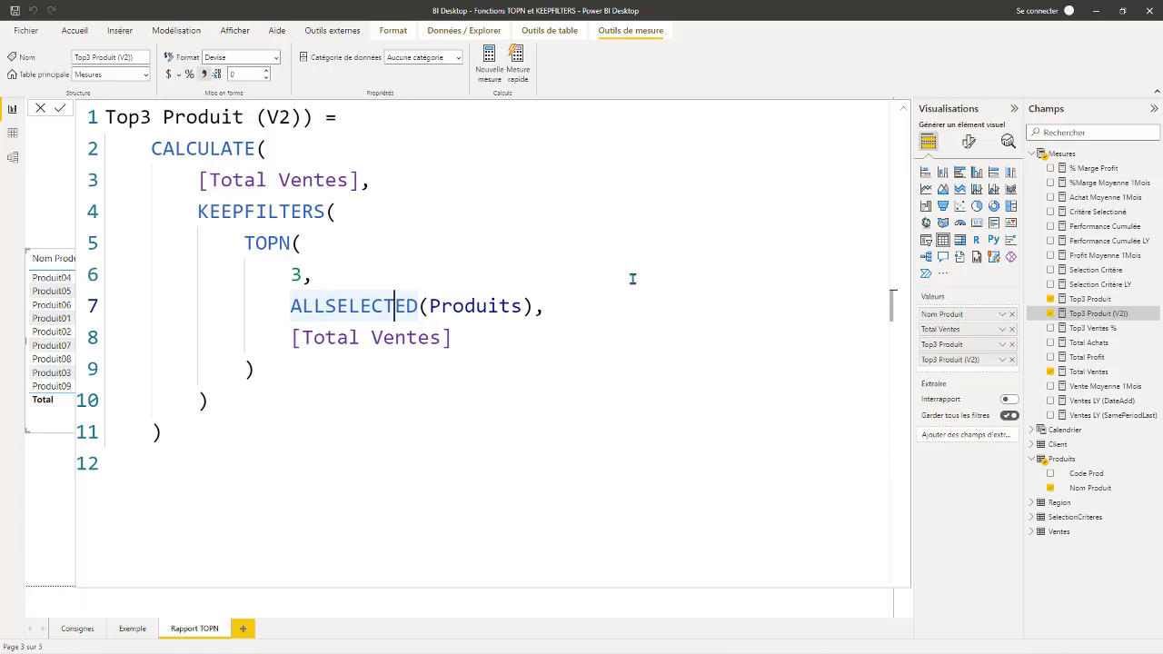
Widen the product sales table slightly and commit the updated Top3 Produit (V2)) measure.
left_click(904, 110)
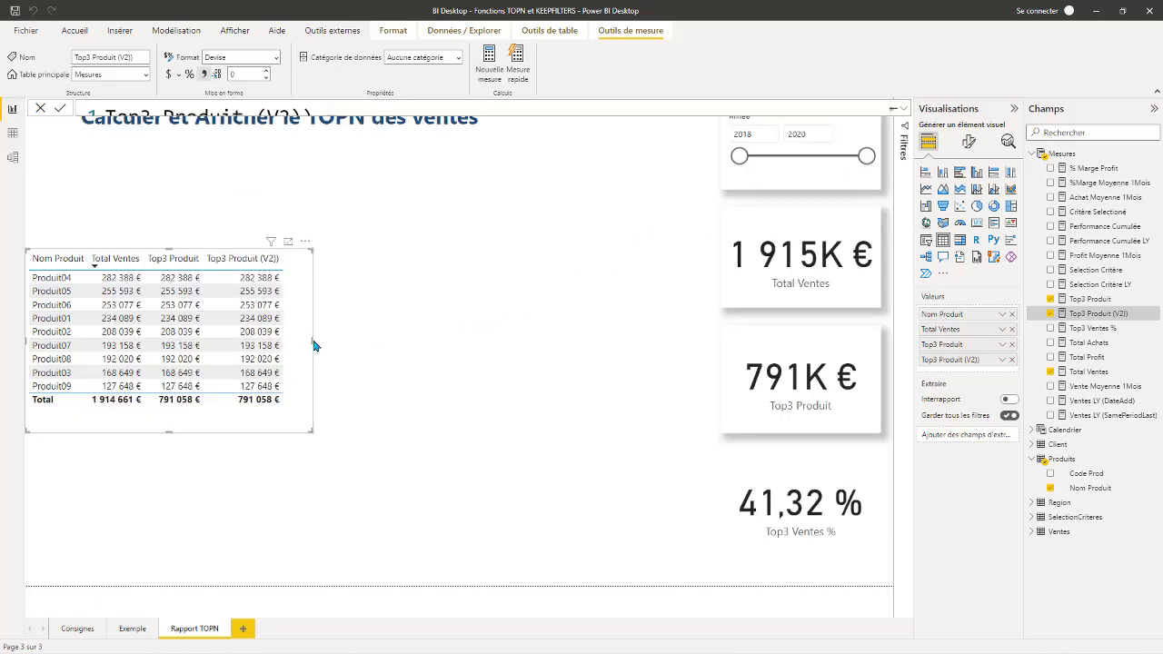
left_click_drag(313, 341, 333, 343)
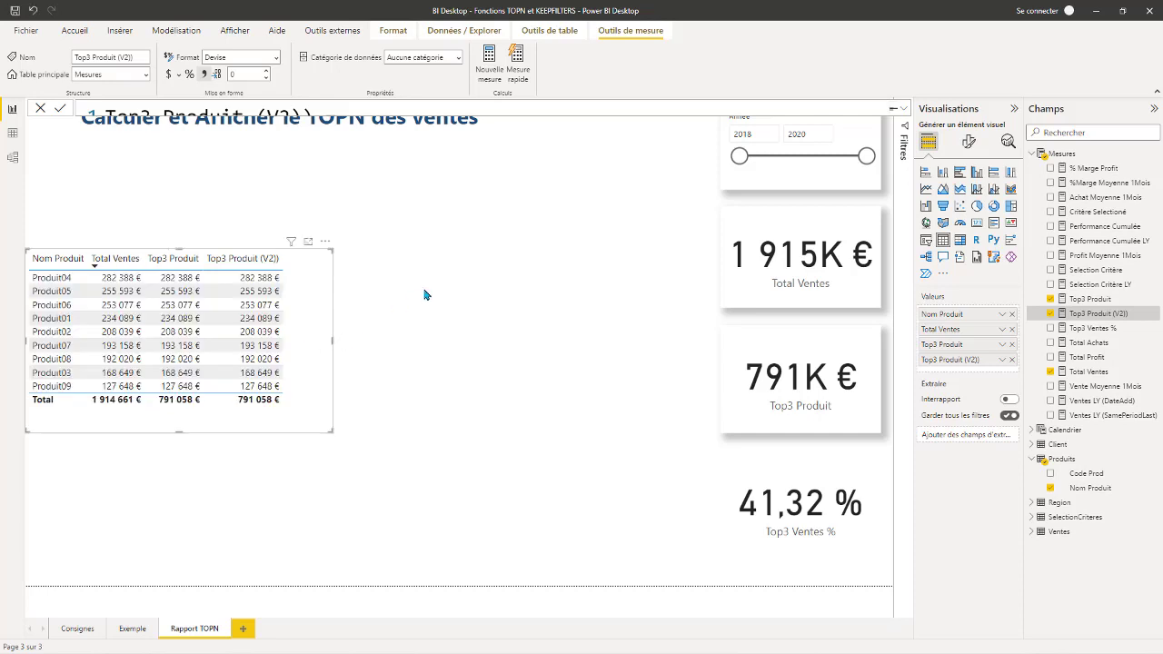
left_click(1090, 315)
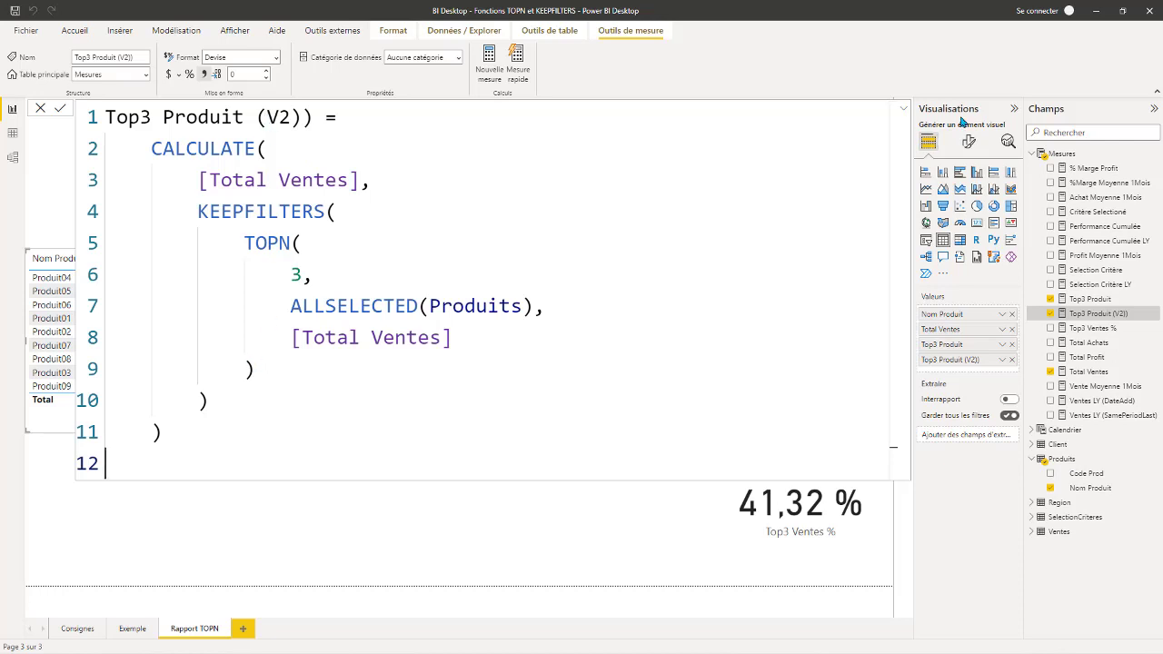
left_click(905, 112)
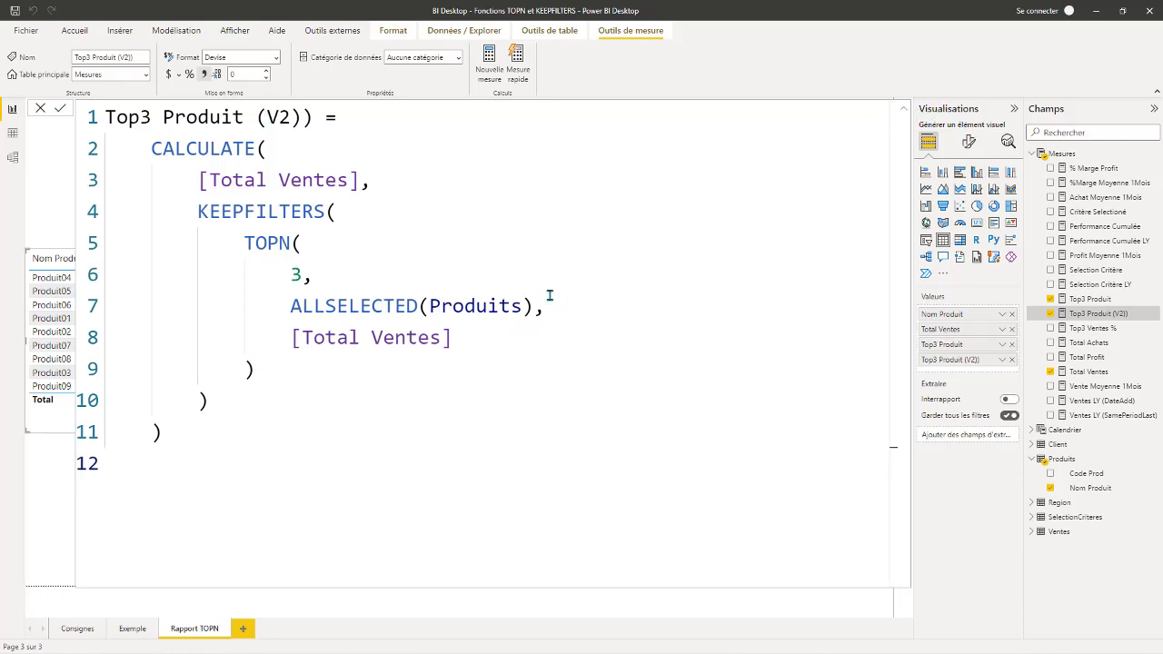
left_click(905, 111)
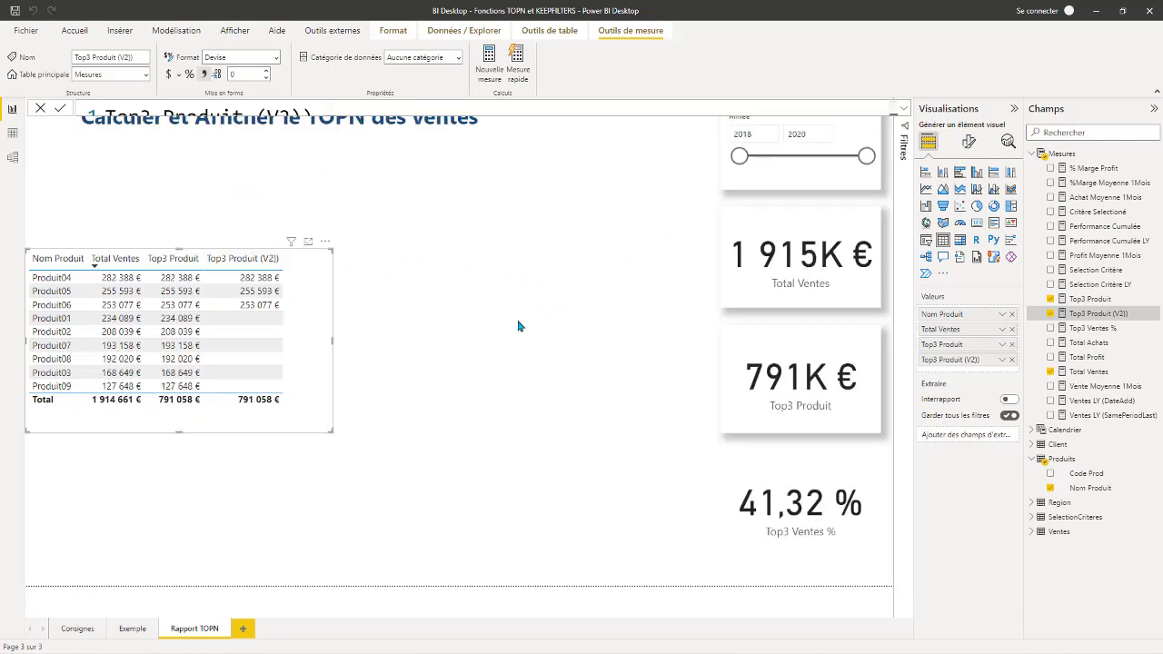
Declare a variable ValeurTop = 3 with VAR on a new line above CALCULATE in the Top3 Produit (V2)) formula.
left_click(903, 109)
left_click(352, 118)
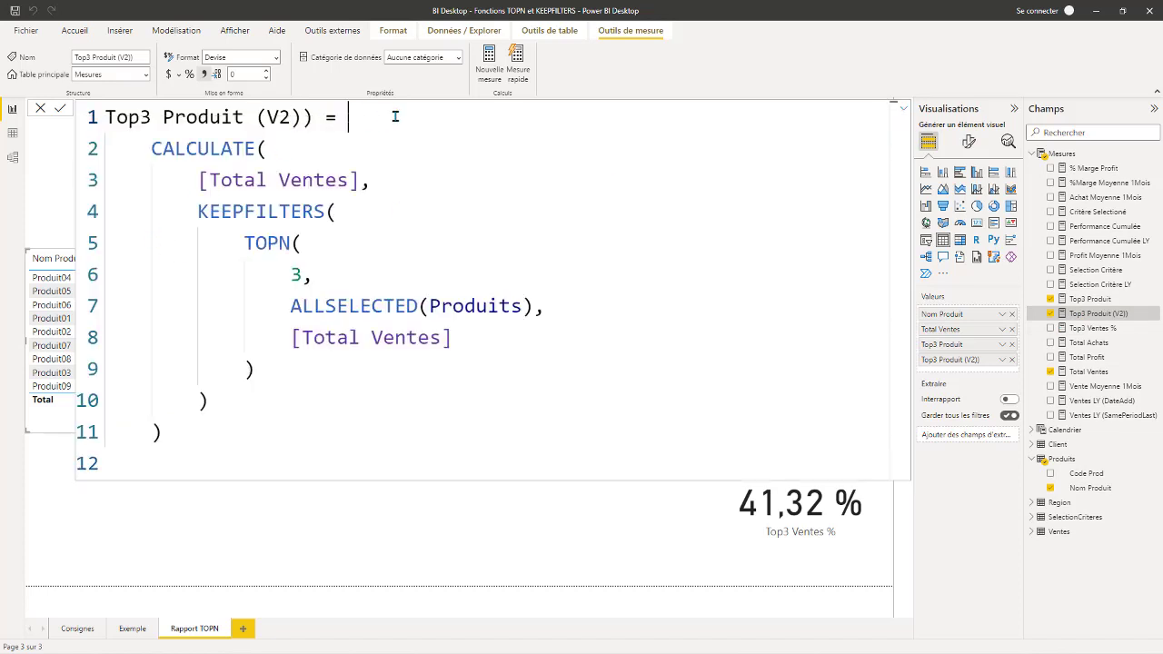
key("Return")
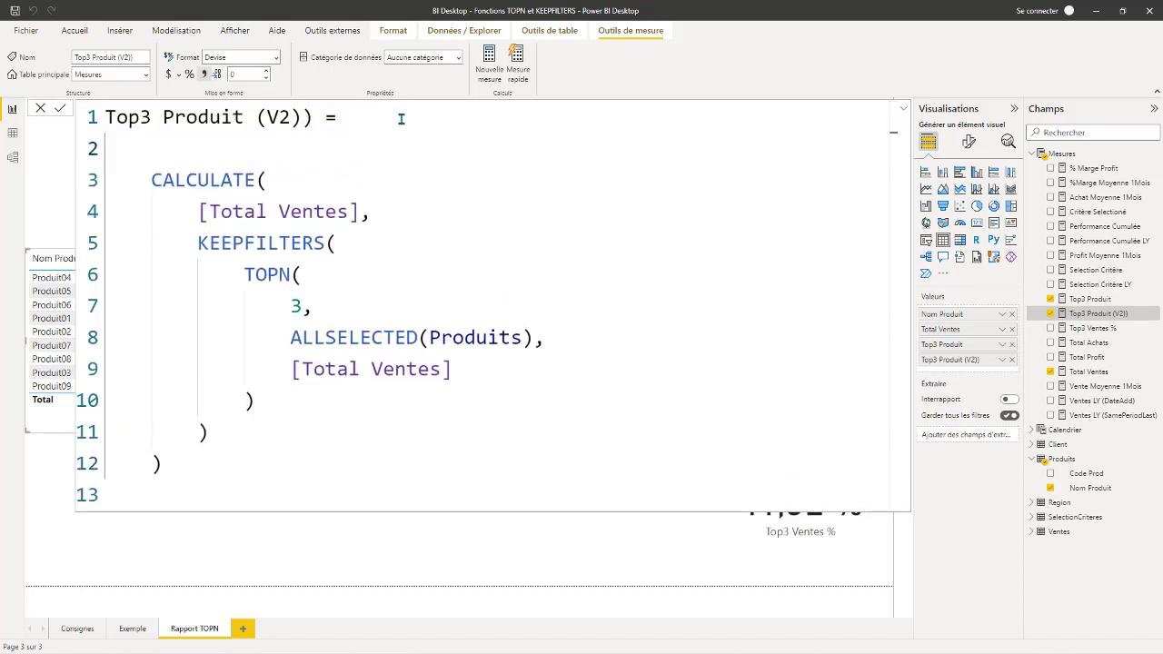
type("VAR ")
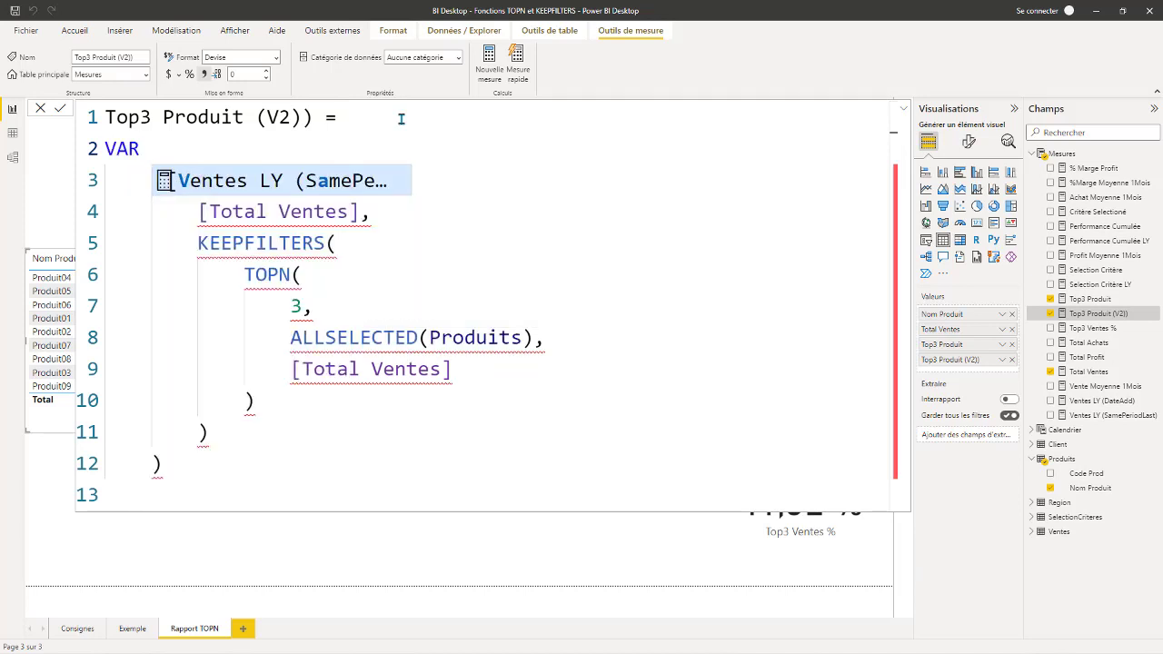
type("Valeut")
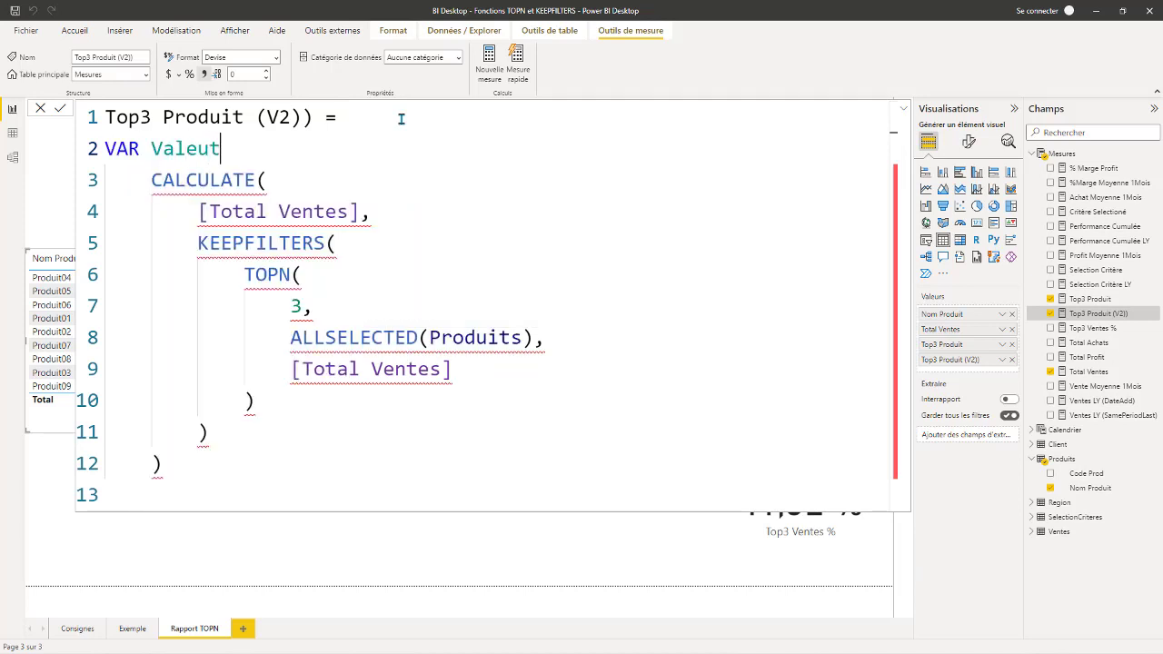
key("BackSpace")
type("rTop  = 3")
Replace the hard-coded 3 in the TOPN function with the ValeurTop variable.
double_click(296, 307)
key("BackSpace")
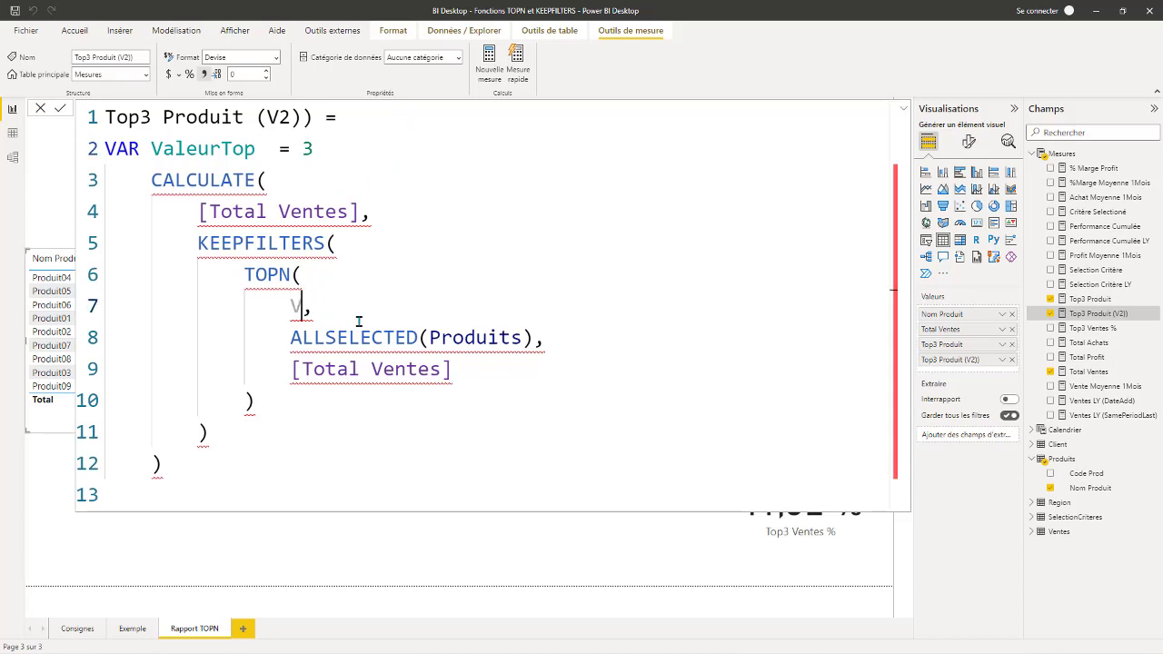
type("Valeut")
key("BackSpace")
type("rTop")
Insert a RETURN line between the ValeurTop variable declaration and CALCULATE.
left_click(346, 150)
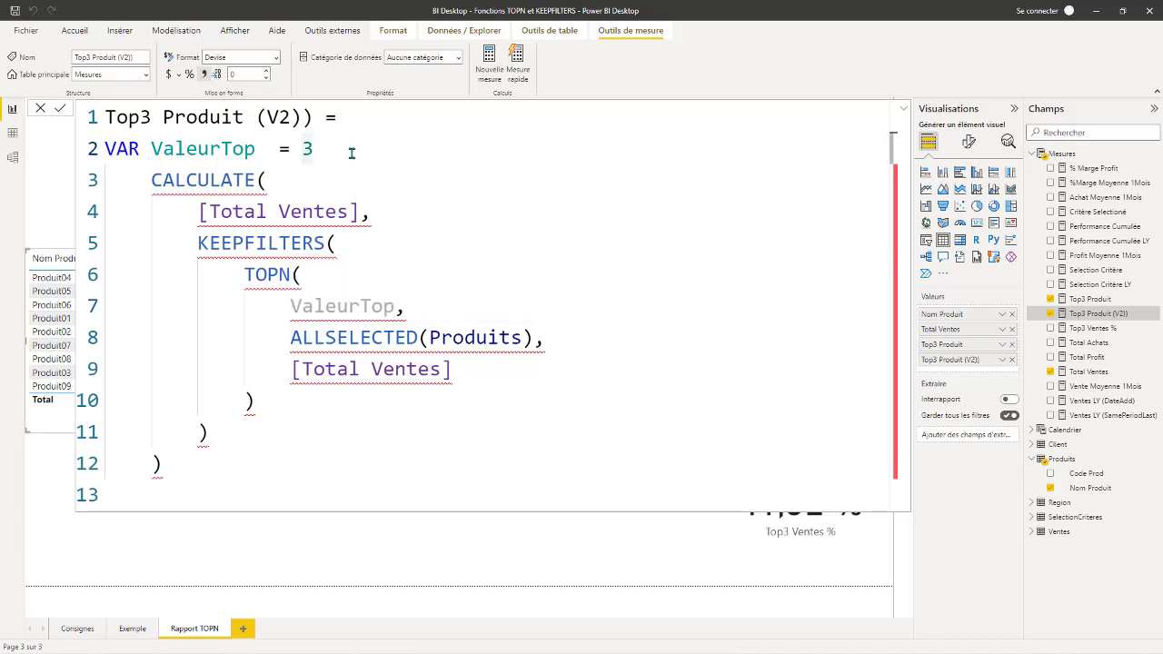
key("shift+Return")
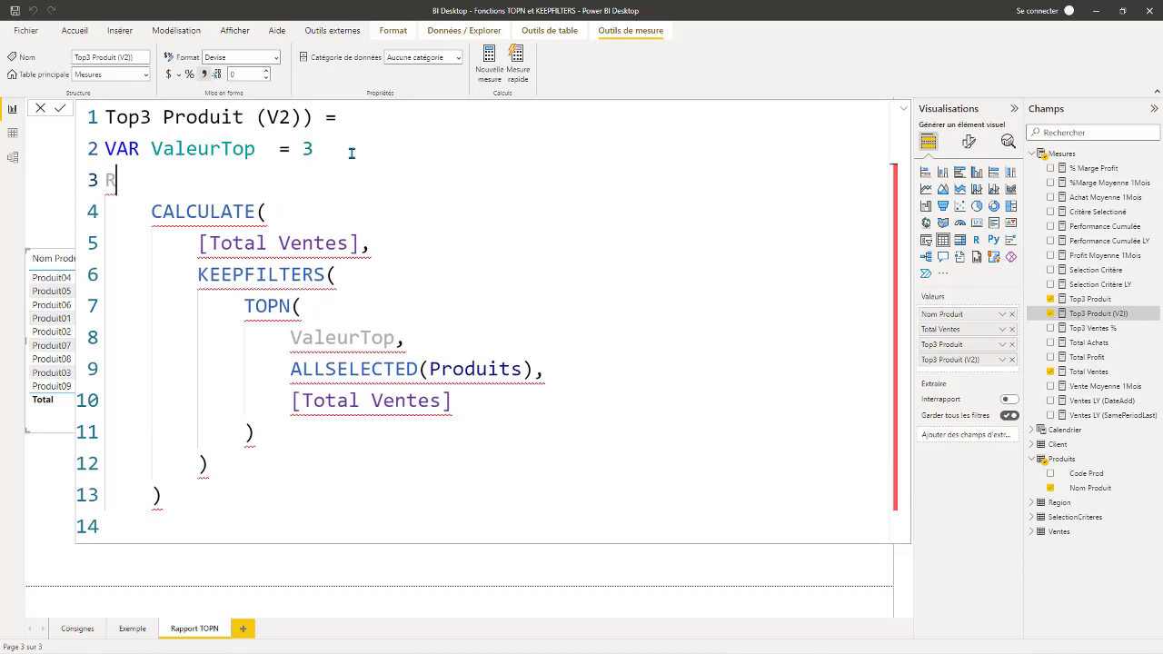
type("RETURN")
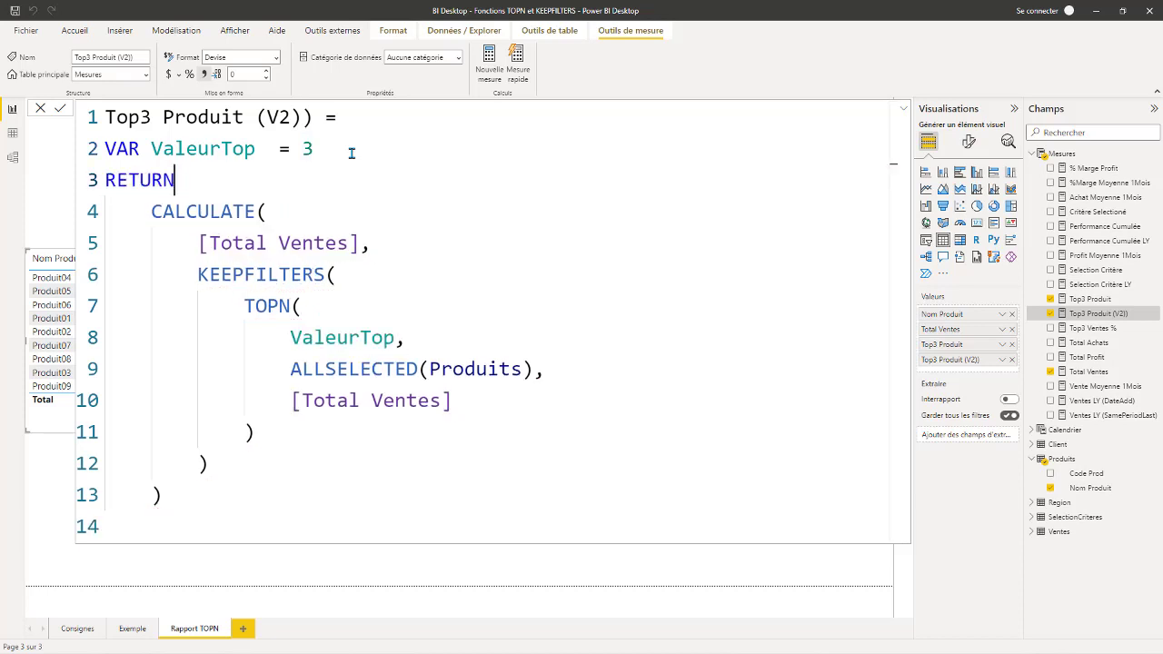
left_click(187, 527)
Set ValeurTop to 4 and rename the measure as Top4 Produit (V2)) in the formula.
left_click(319, 148)
key("BackSpace")
type("4")
double_click(141, 117)
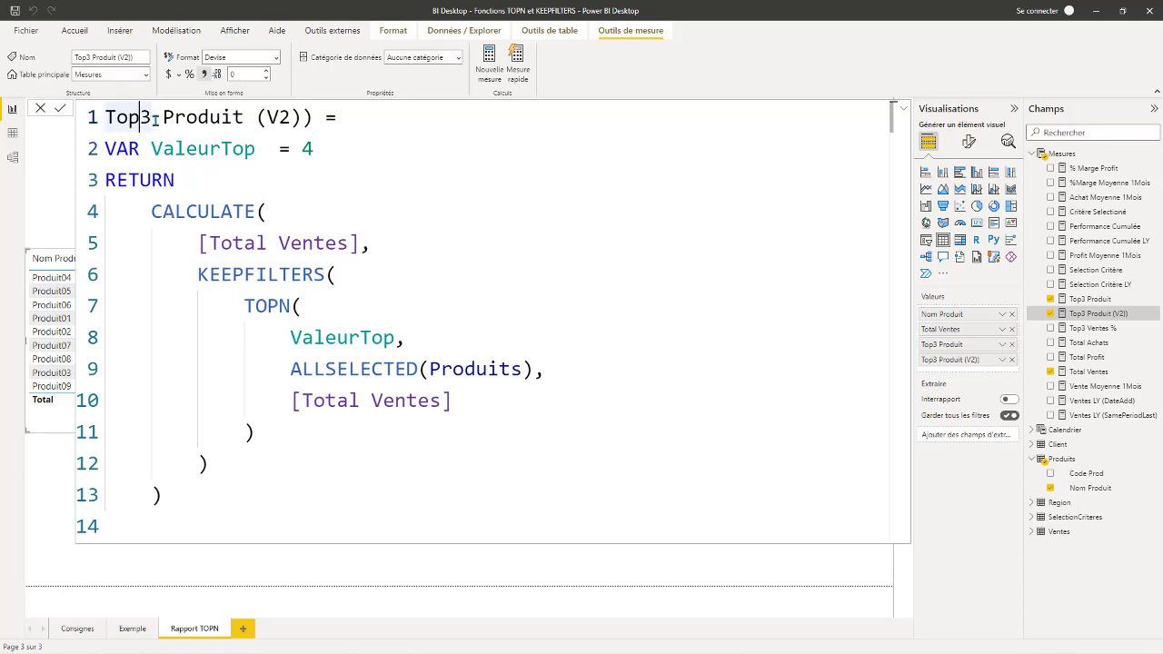
key("Right")
key("BackSpace")
type("4")
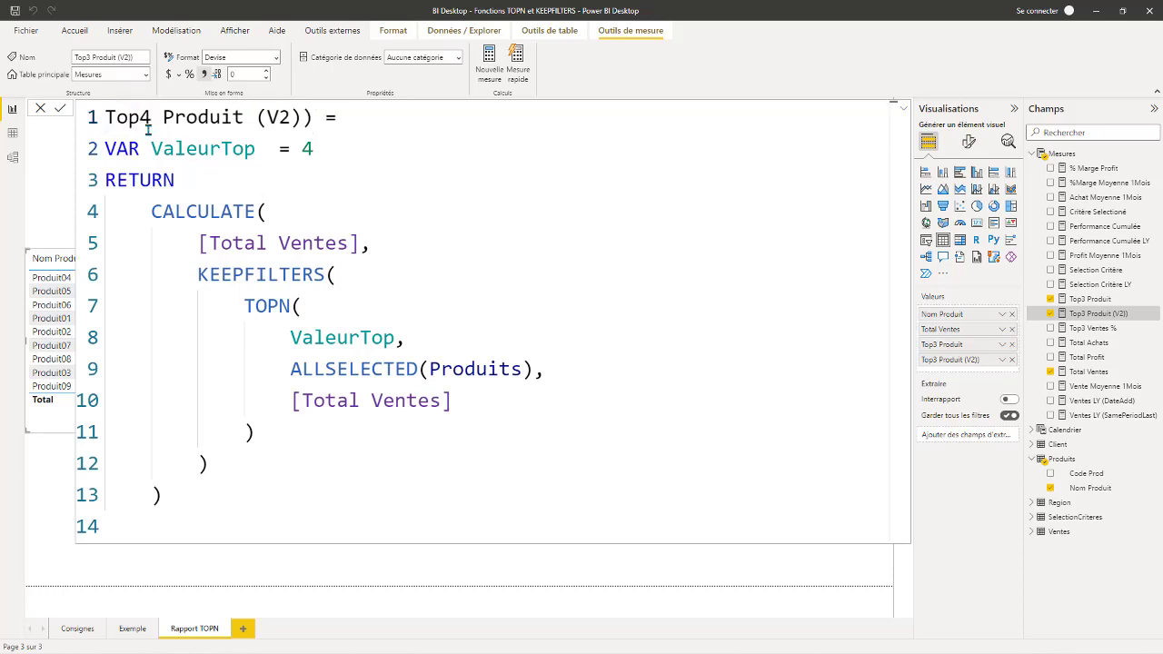
Commit the Top4 Produit (V2)) measure and collapse the formula editor.
left_click(904, 109)
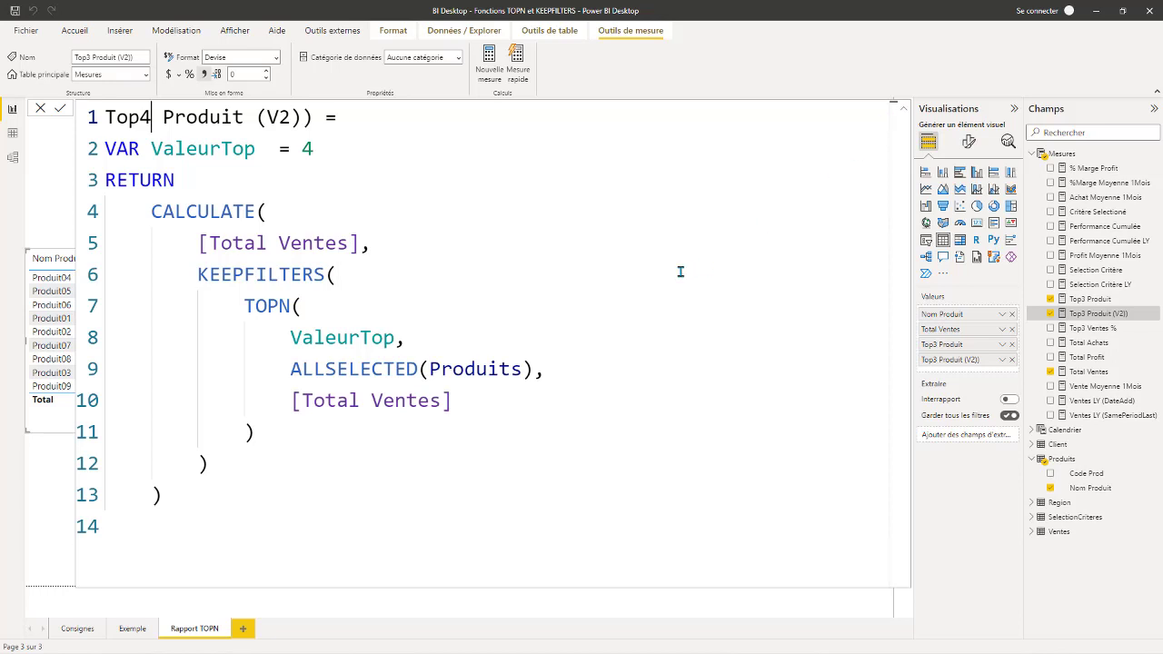
left_click(904, 111)
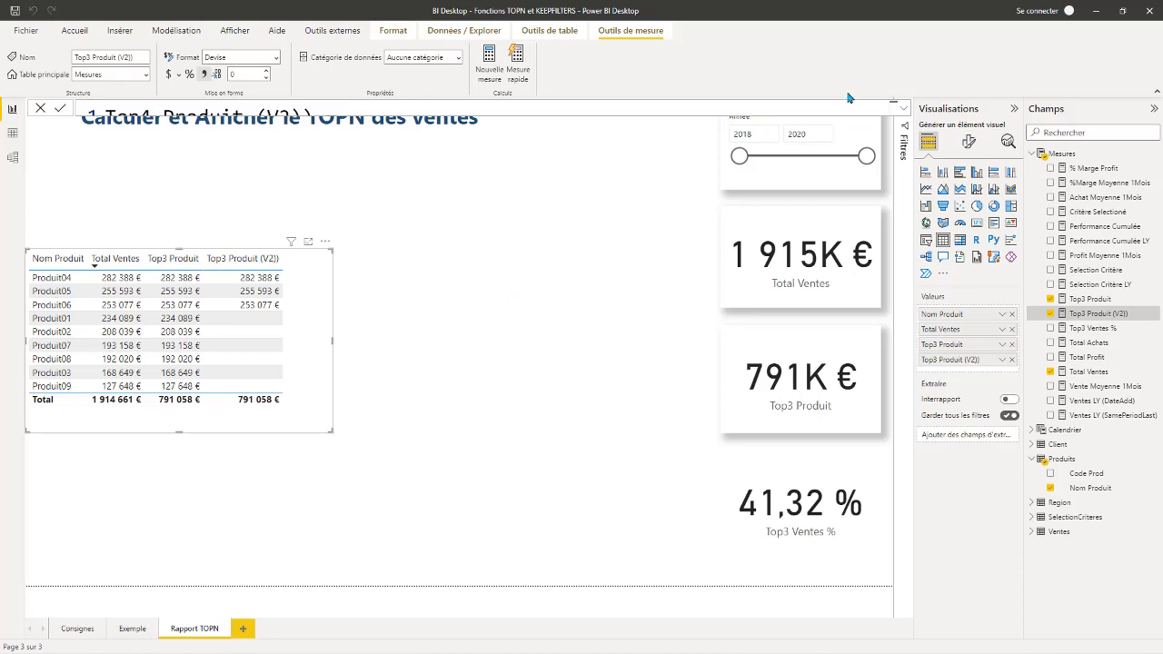
left_click(520, 199)
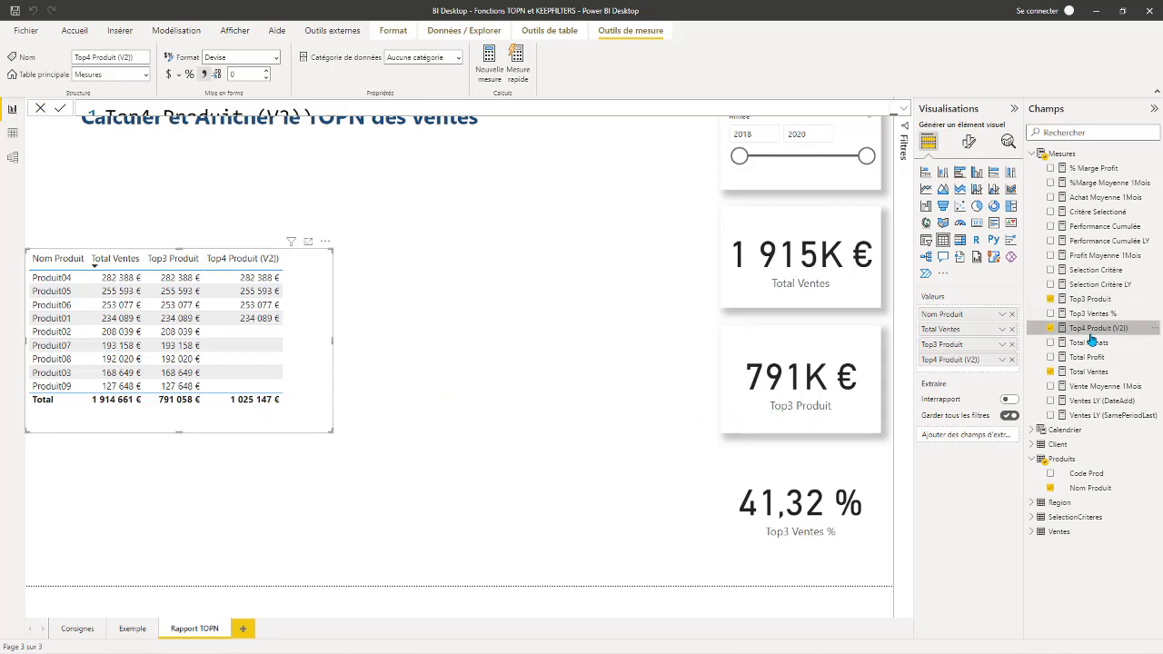
Add a card showing Top4 Produit (V2)) beside the Top3 Produit card and shrink it to about the same height.
left_click_drag(1093, 328, 581, 398)
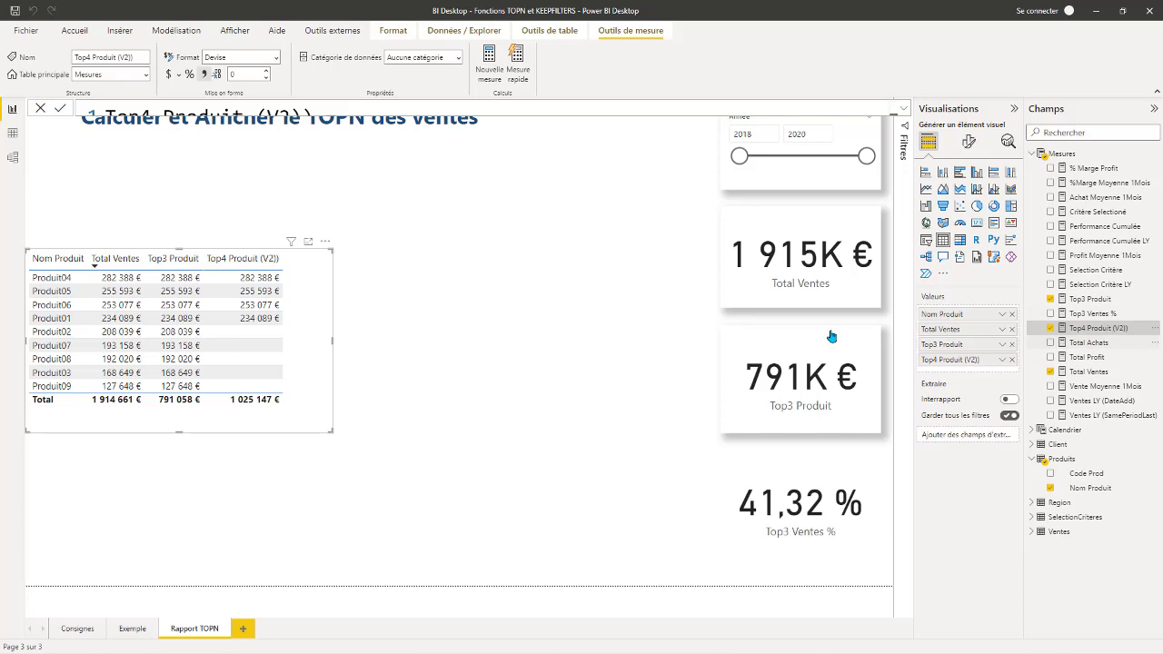
left_click(977, 223)
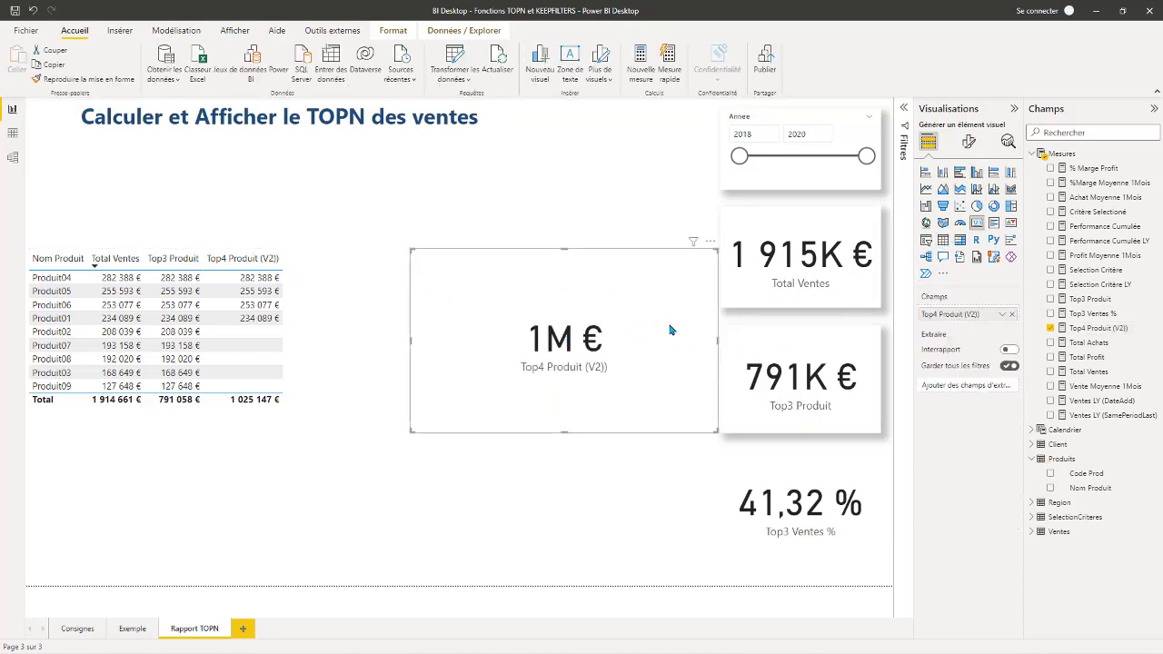
left_click_drag(717, 249, 693, 325)
left_click_drag(410, 379, 509, 394)
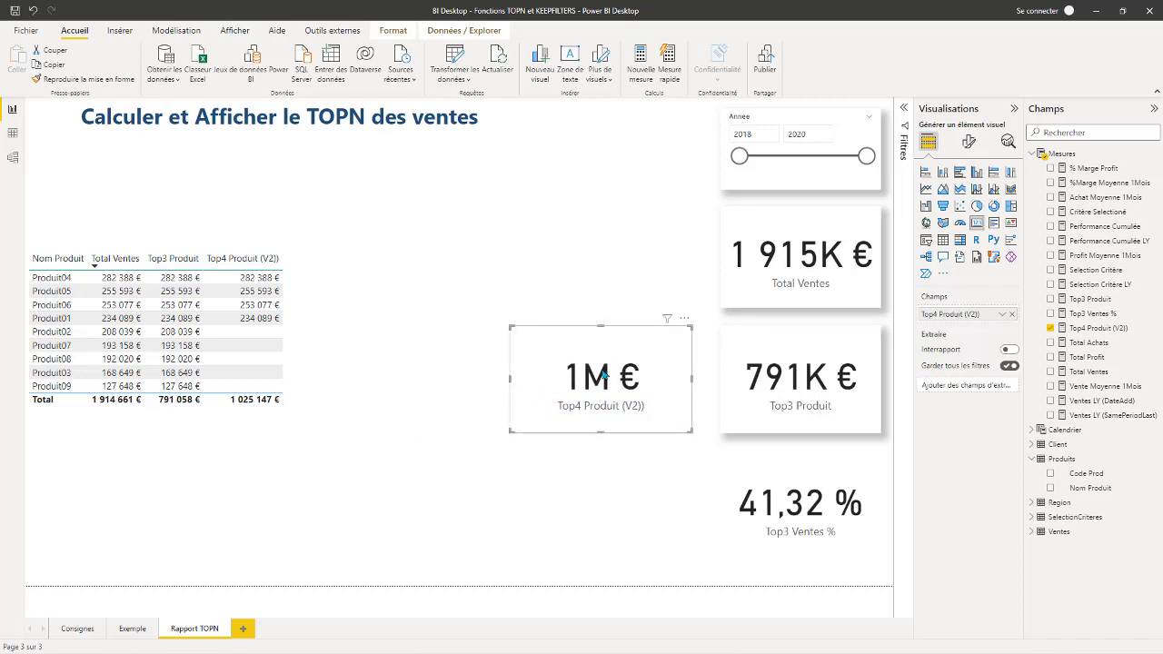
left_click_drag(600, 335, 599, 338)
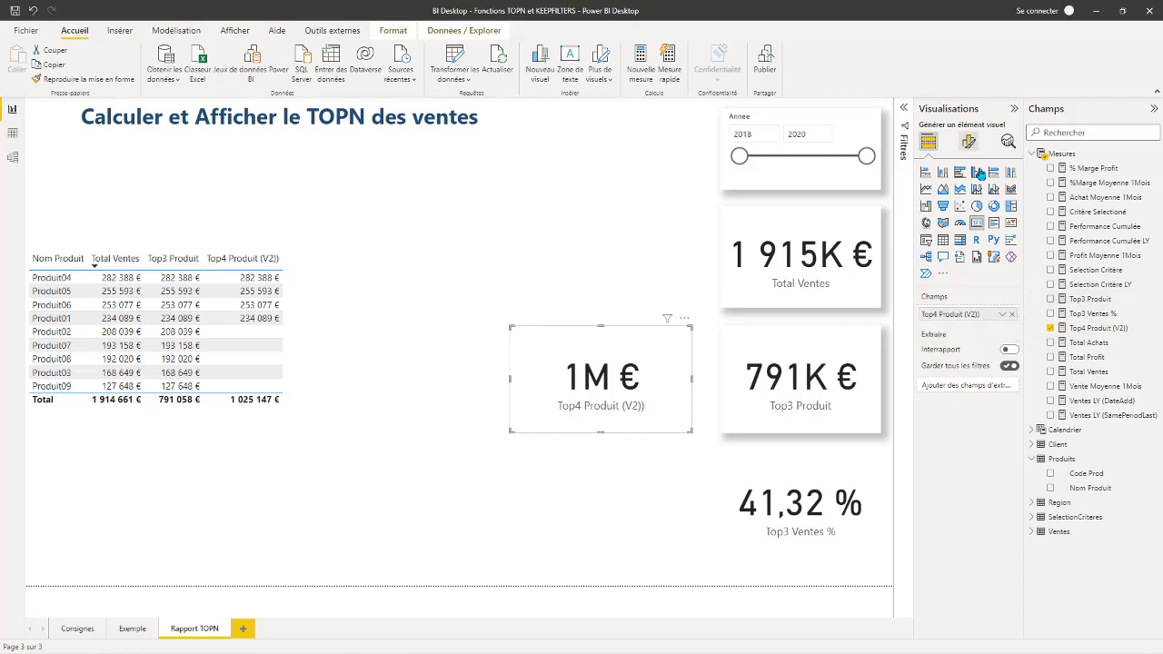
Set the Top4 Produit (V2)) card's display units to Milliers and widen the card slightly.
left_click(969, 142)
left_click(923, 224)
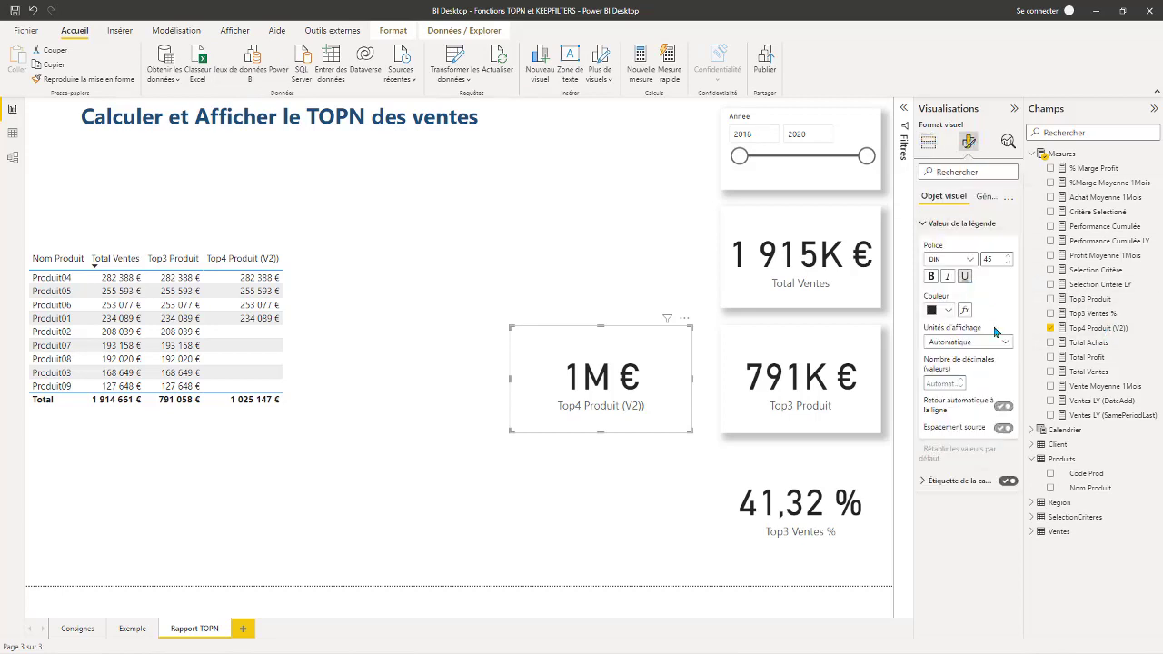
left_click(996, 344)
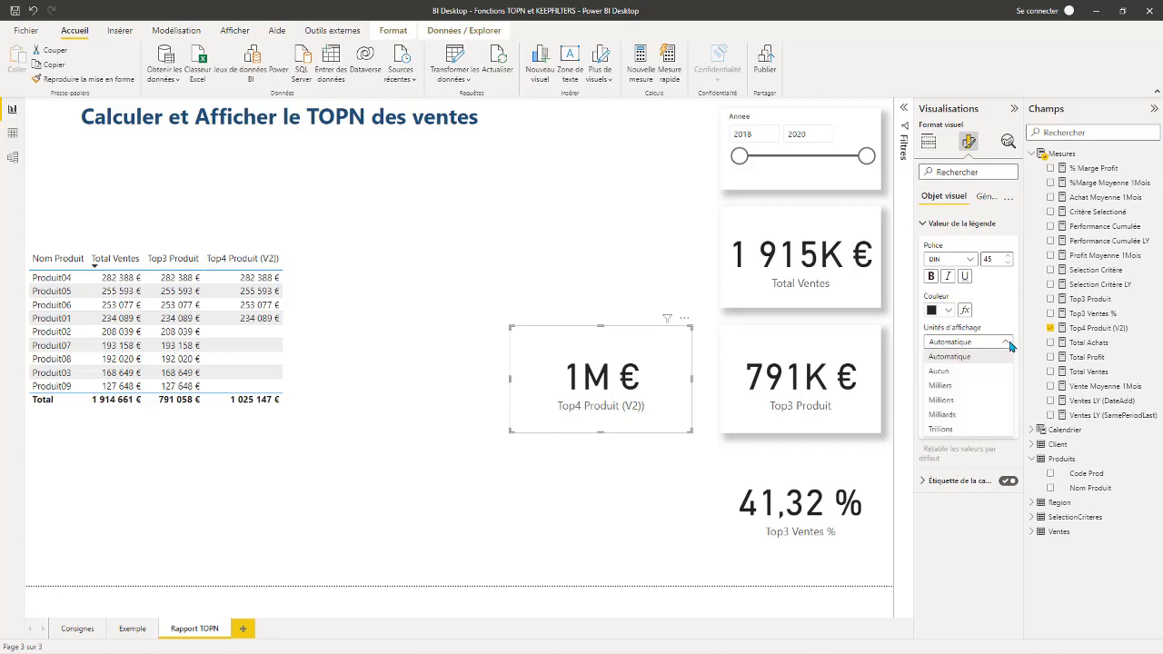
left_click(945, 387)
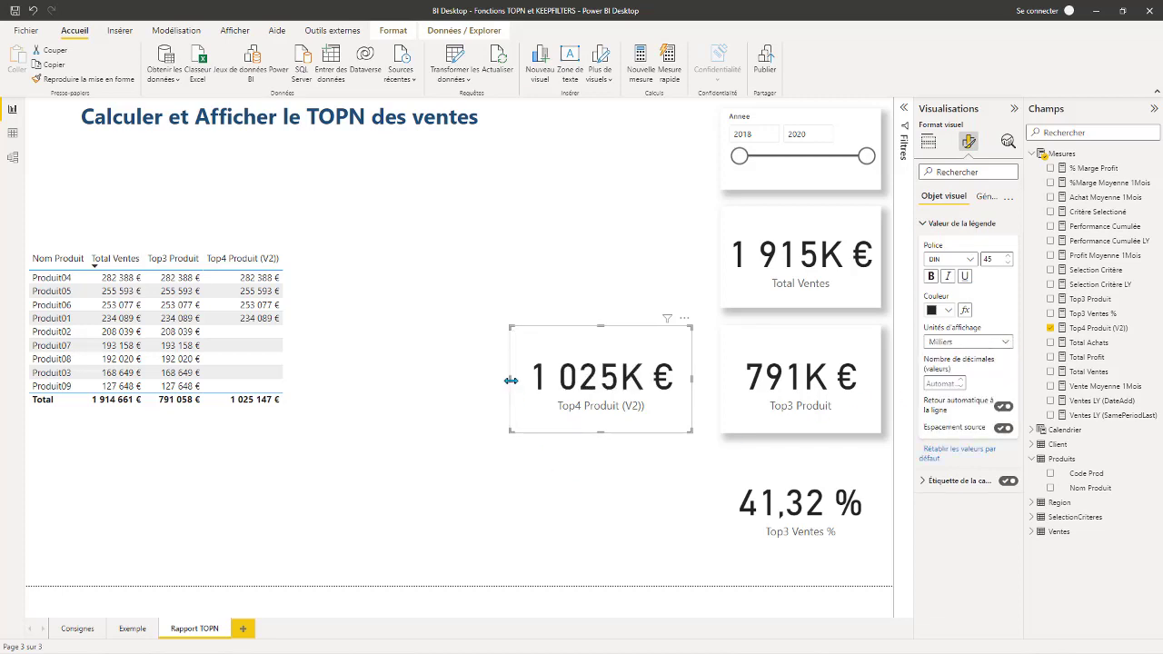
left_click_drag(511, 380, 505, 381)
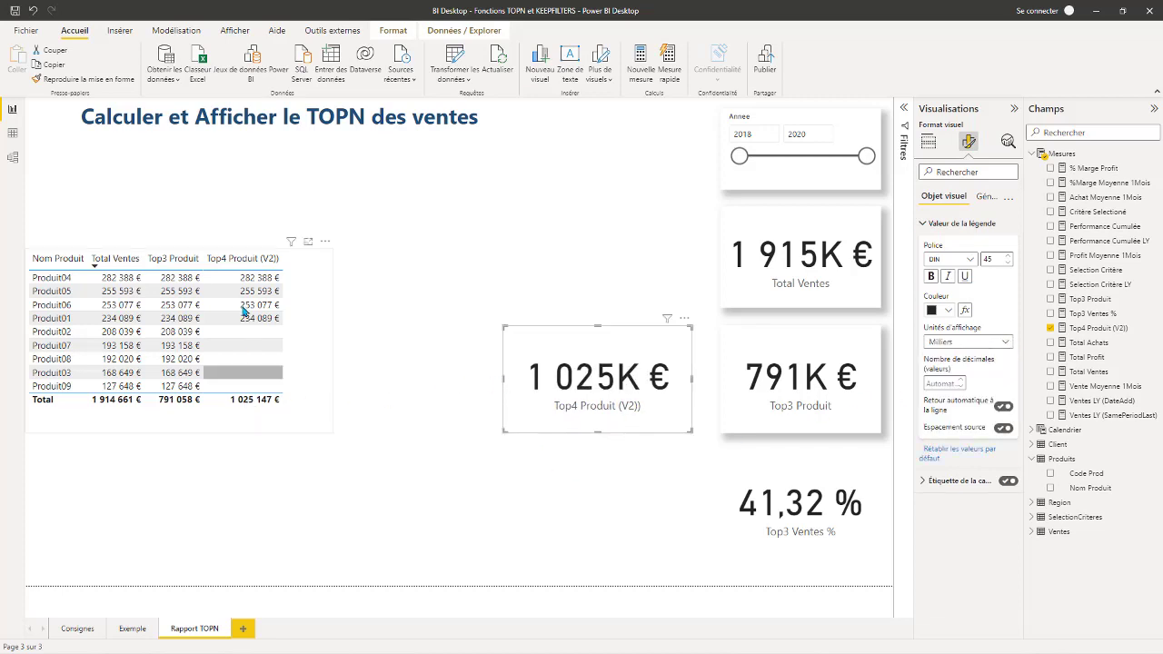
left_click(617, 264)
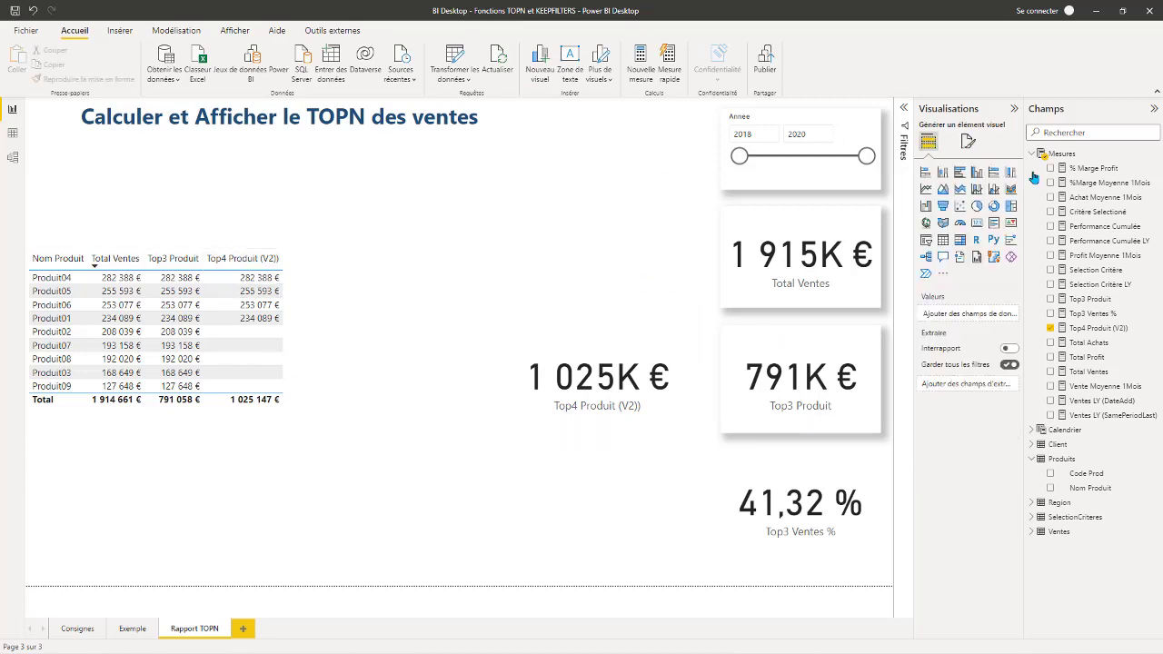
Edit the Top4 Produit (V2)) measure, renaming it Top5 Produit (V2)) in the formula and setting ValeurTop to 5.
left_click(1116, 329)
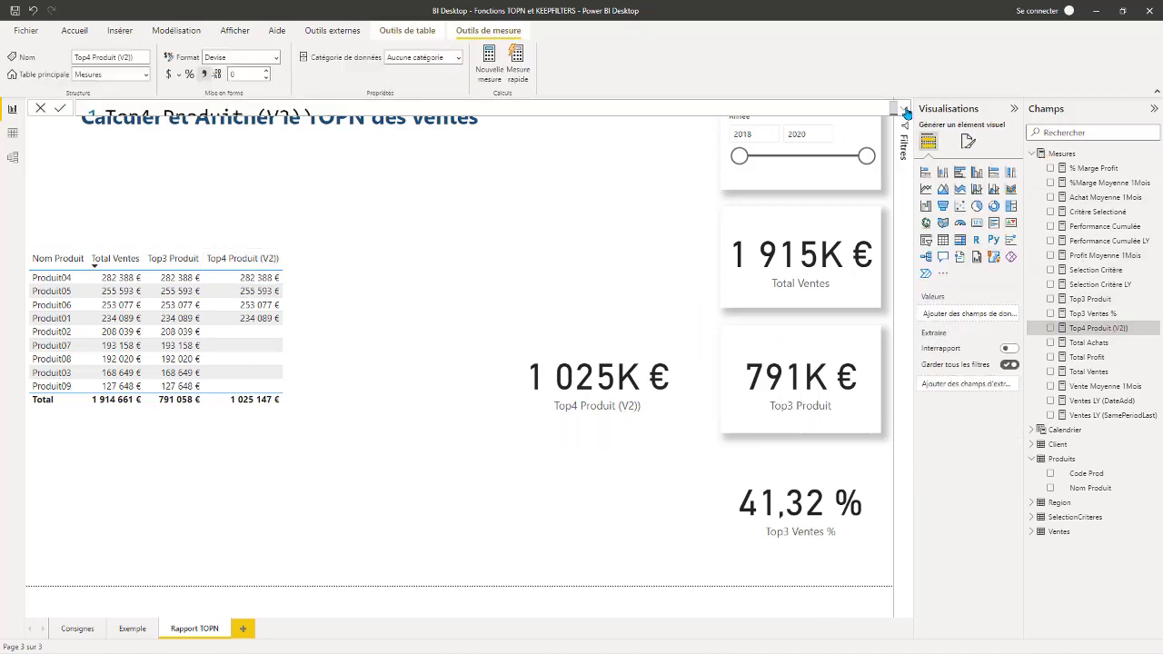
left_click(904, 109)
left_click_drag(314, 149, 301, 149)
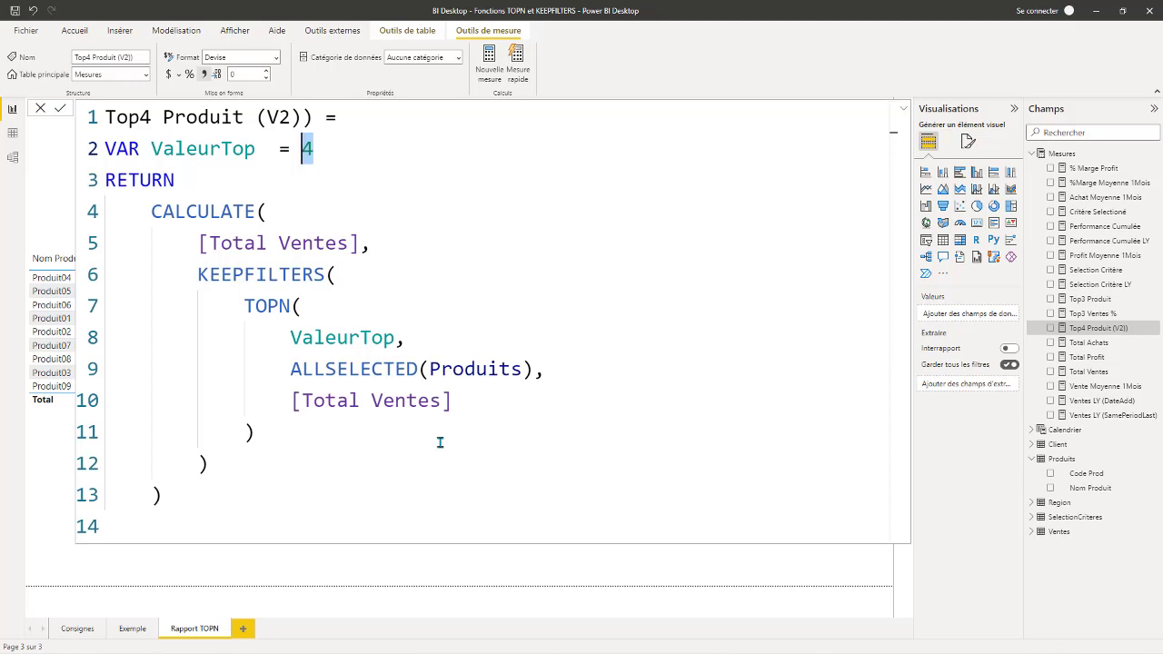
type("3")
left_click(151, 116)
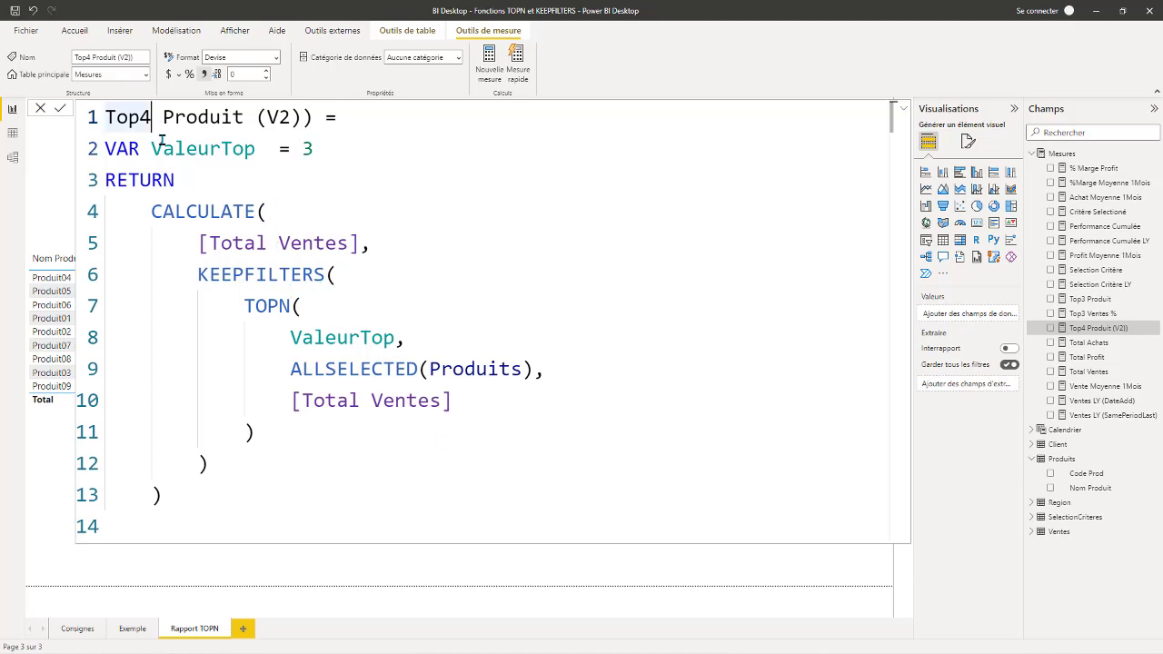
key("BackSpace")
type("5")
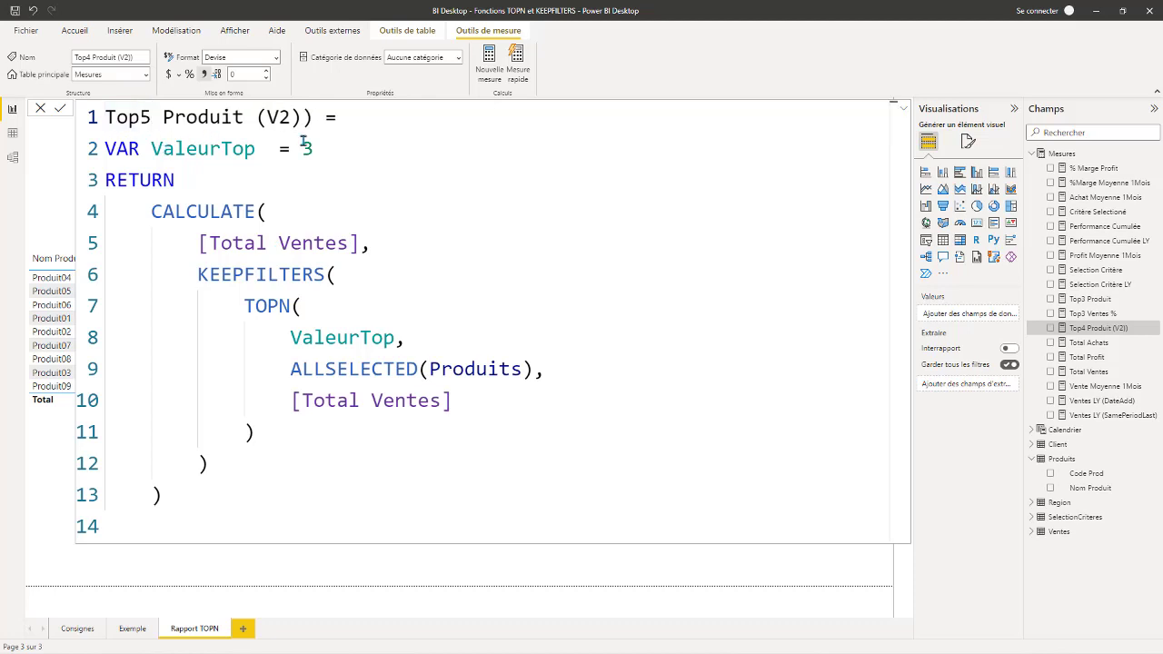
left_click_drag(316, 149, 303, 148)
type("5")
Commit the Top5 Produit (V2)) measure and collapse the formula editor.
left_click(209, 464)
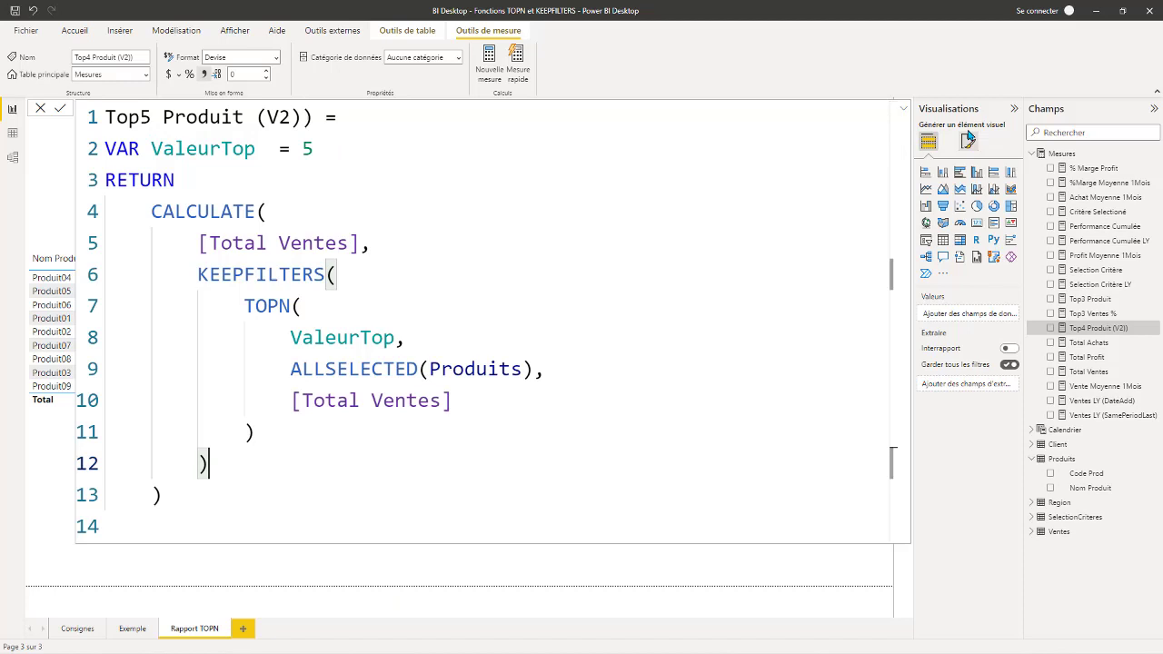
left_click(903, 109)
left_click(903, 112)
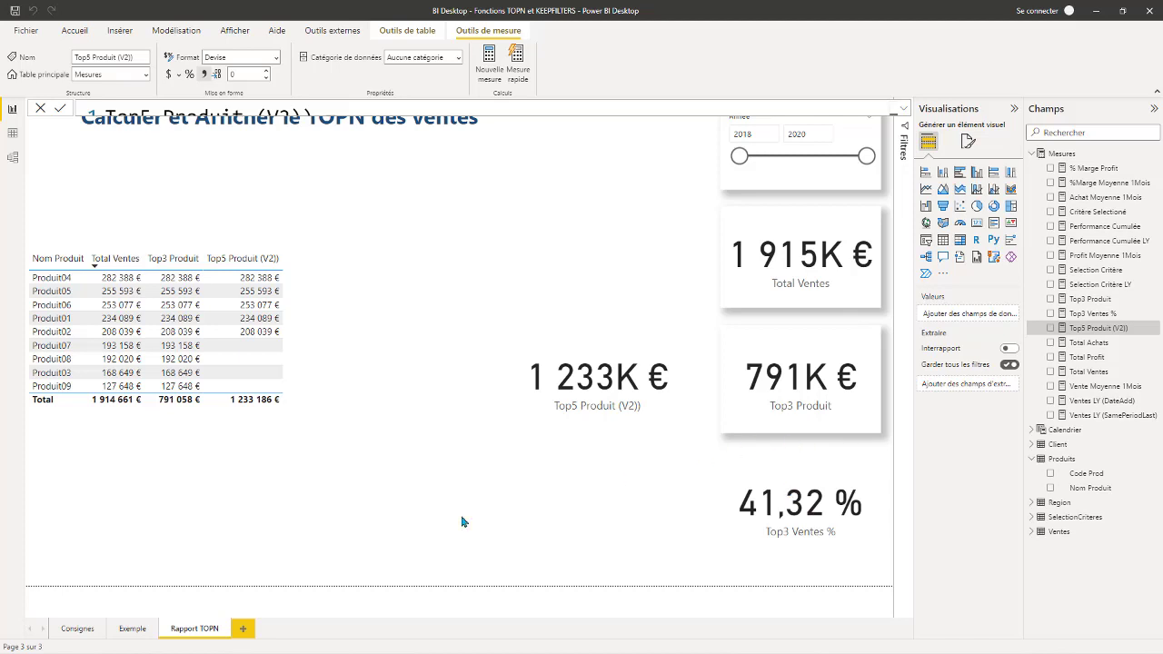
left_click(549, 517)
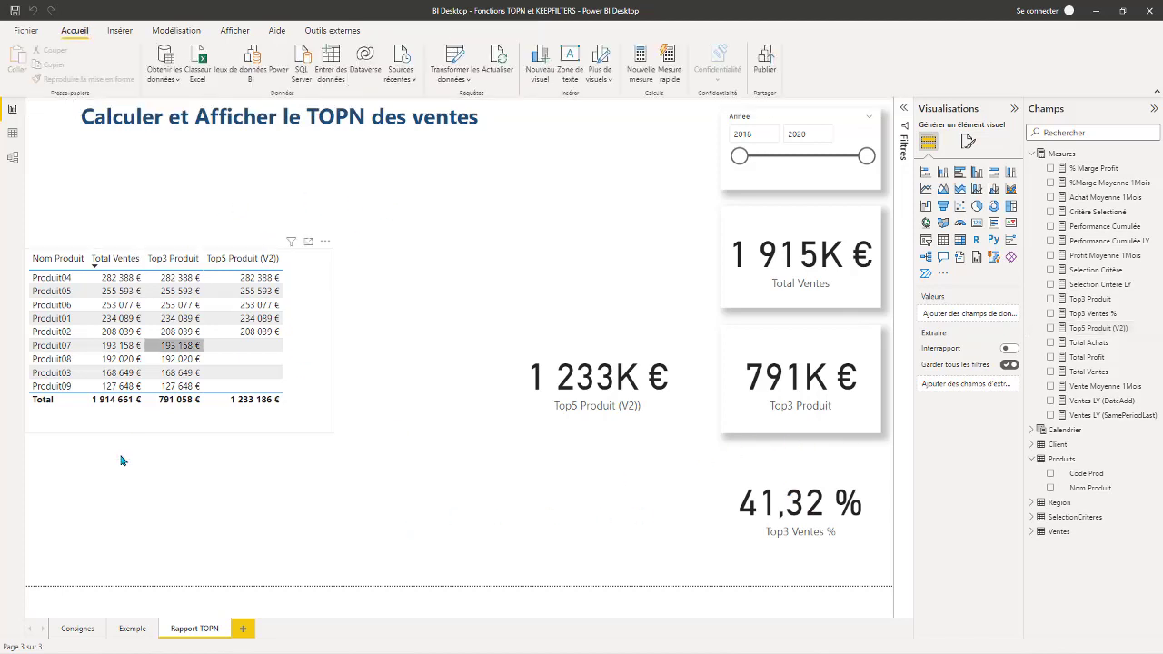
Review the TOPN() and KEEPFILTERS() instructions on the Consignes page.
left_click(78, 629)
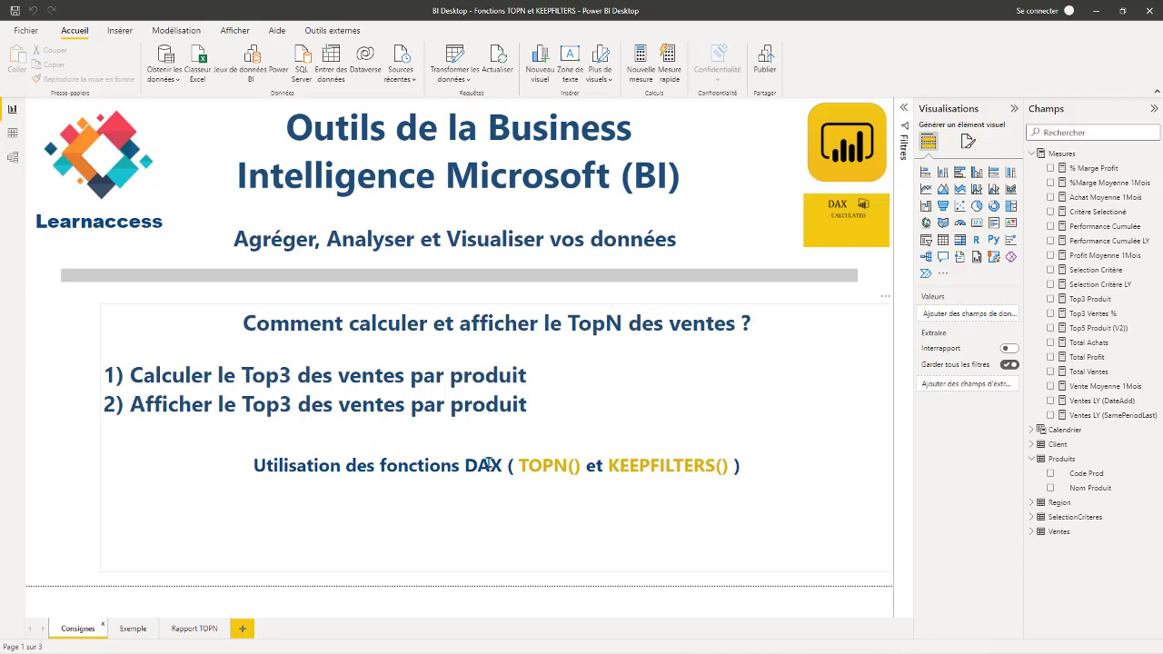
left_click(571, 467)
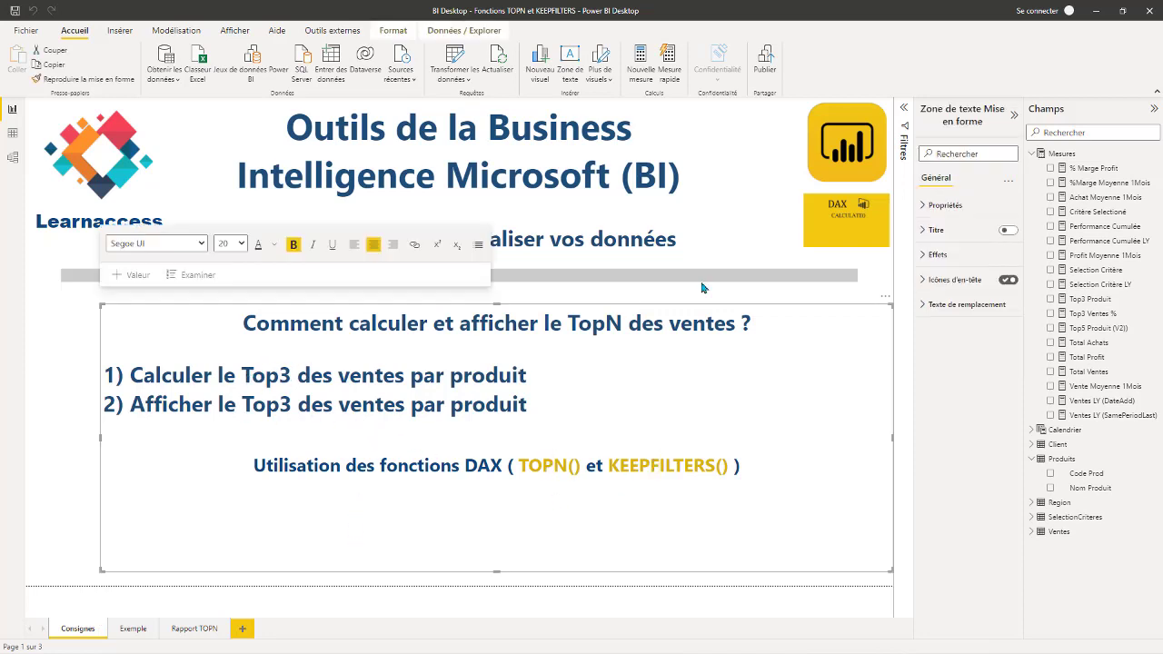
left_click(544, 464)
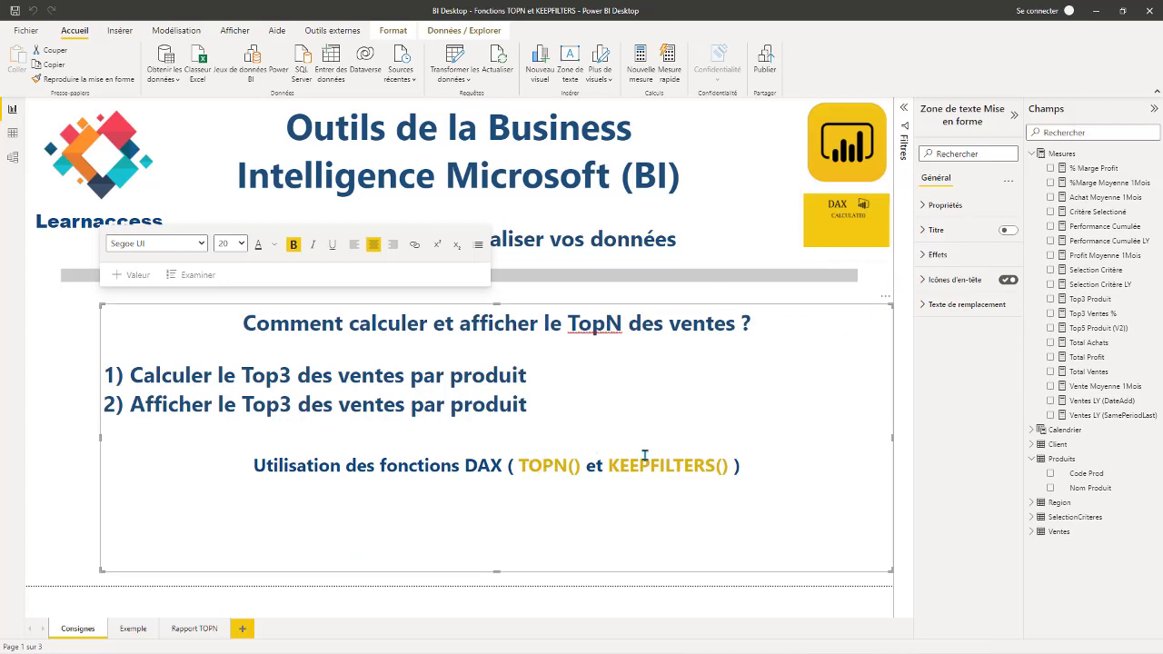